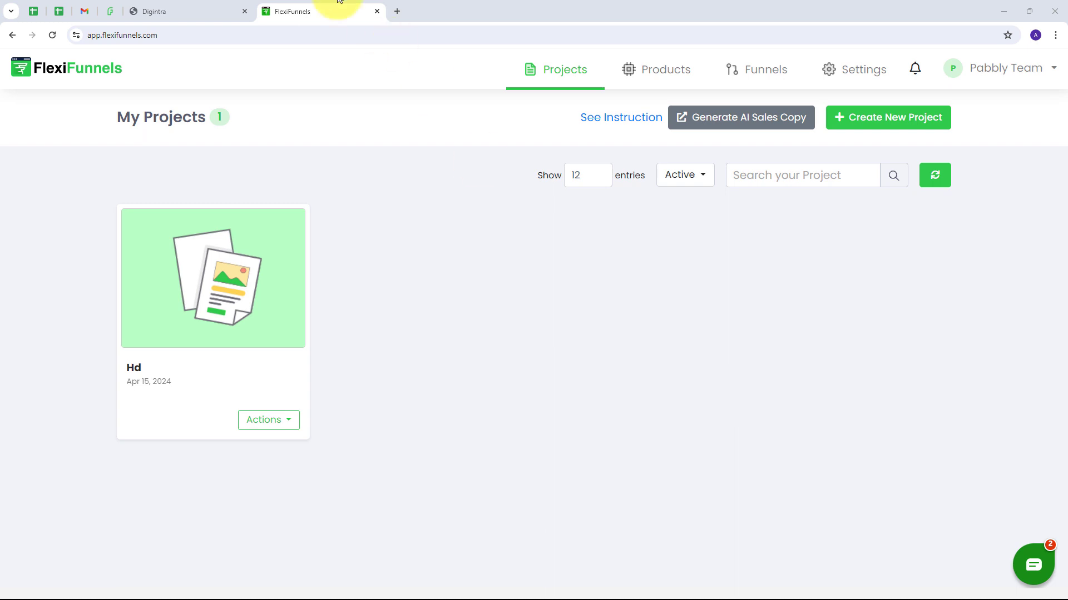
# Step: Switch to the Digintra WhatsApp Business dashboard tab showing the LIVE API status
pyautogui.click(186, 11)
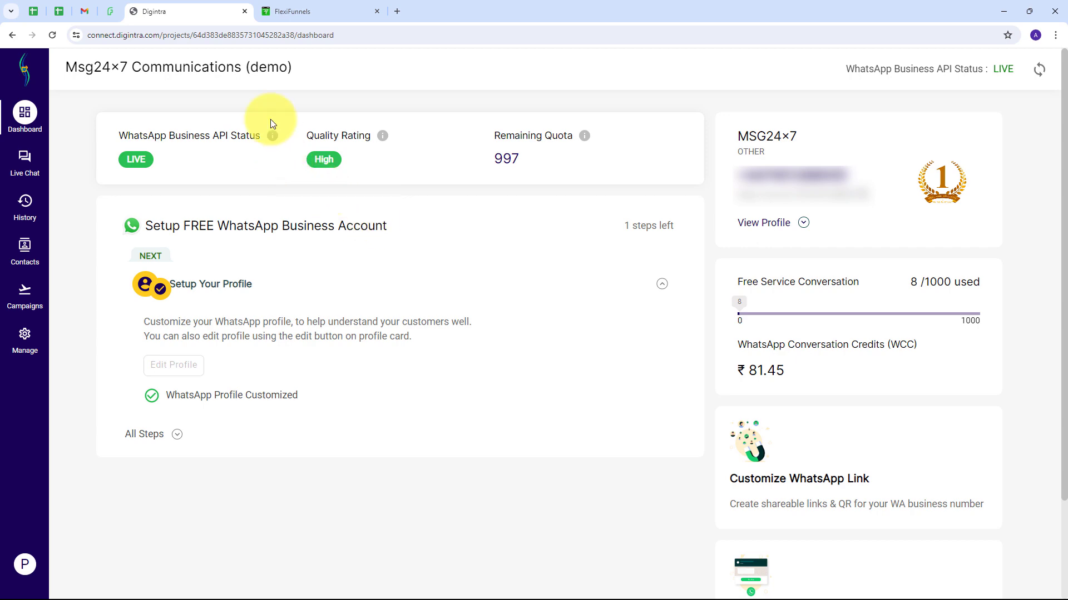
pyautogui.click(299, 7)
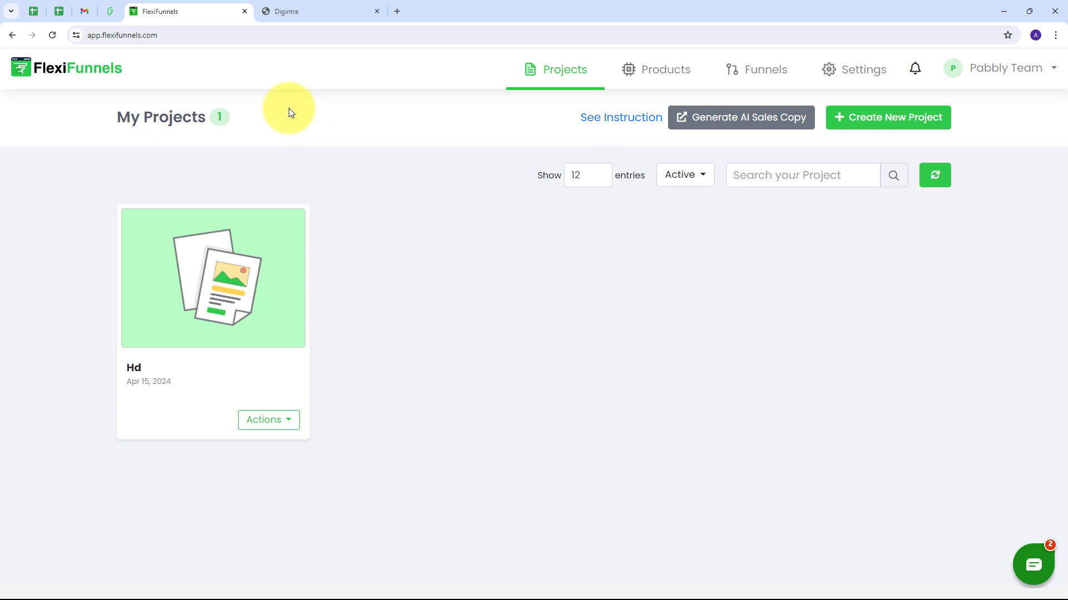
pyautogui.click(304, 9)
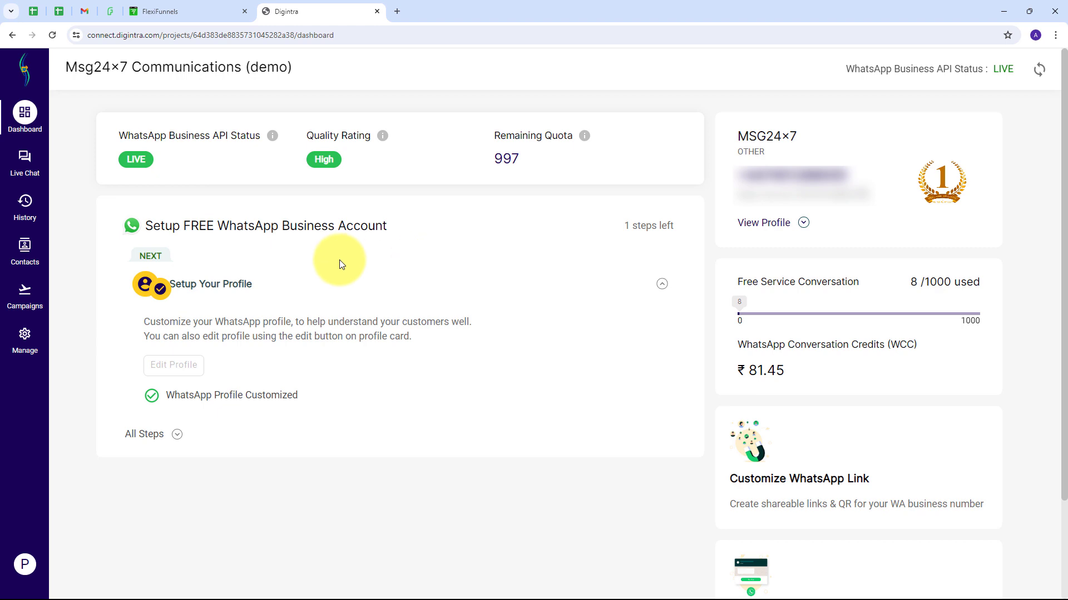
# Step: Go to pabbly.com in a new browser tab and sign in to reach All Pabbly Apps
pyautogui.click(396, 13)
pyautogui.write('pabbly.com/')
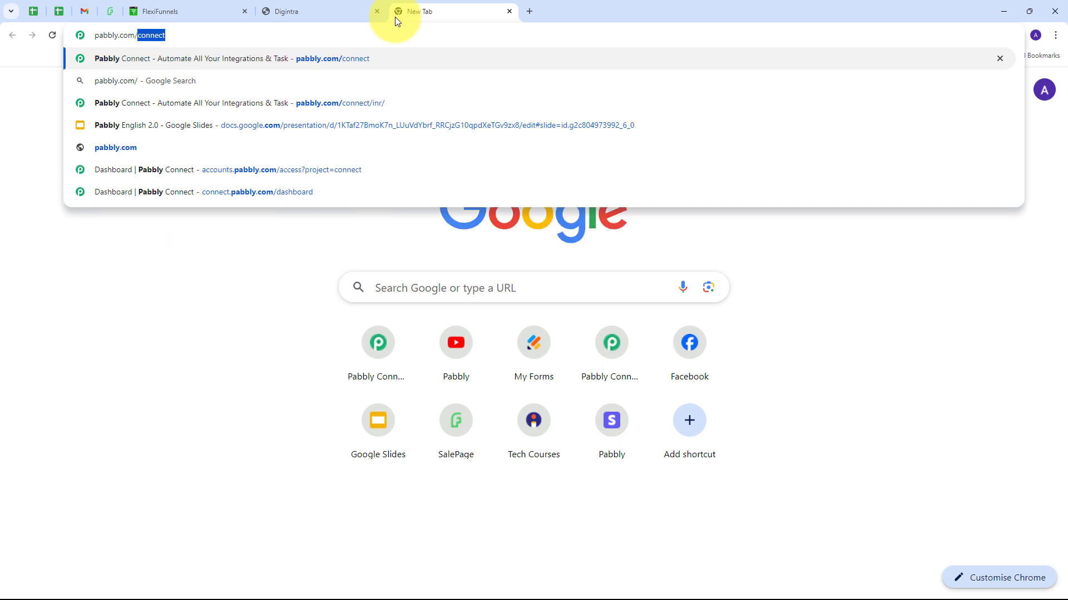
pyautogui.press('Return')
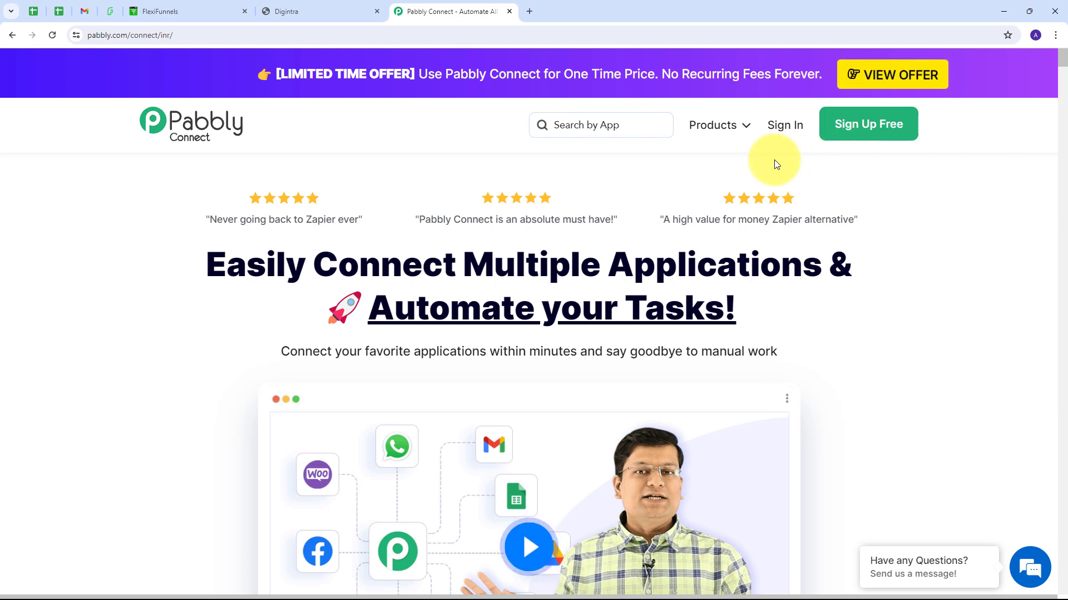
pyautogui.click(780, 134)
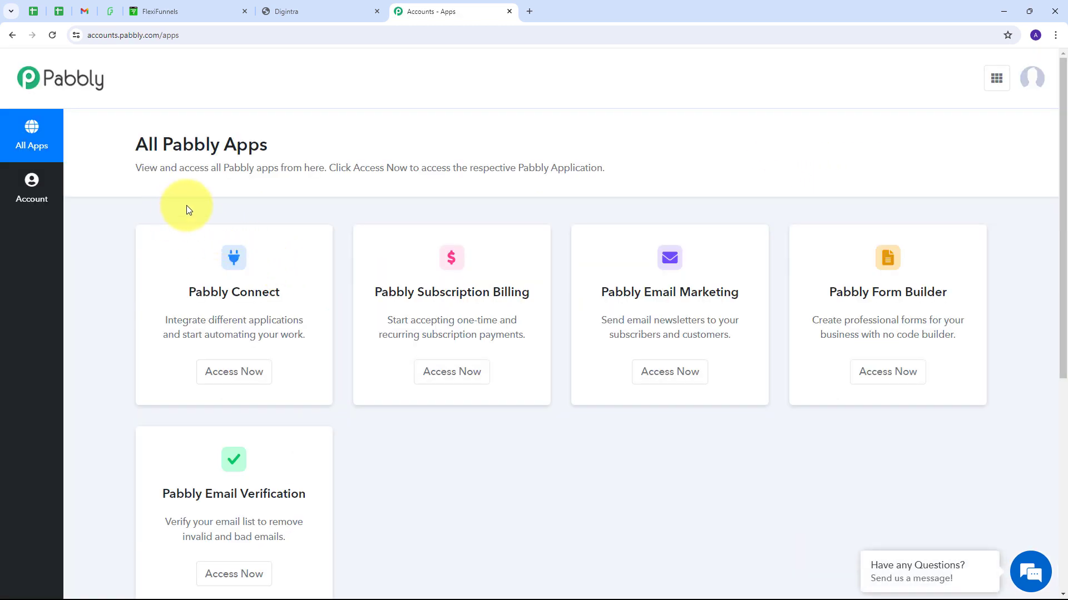
pyautogui.scroll(-1, 206, 199)
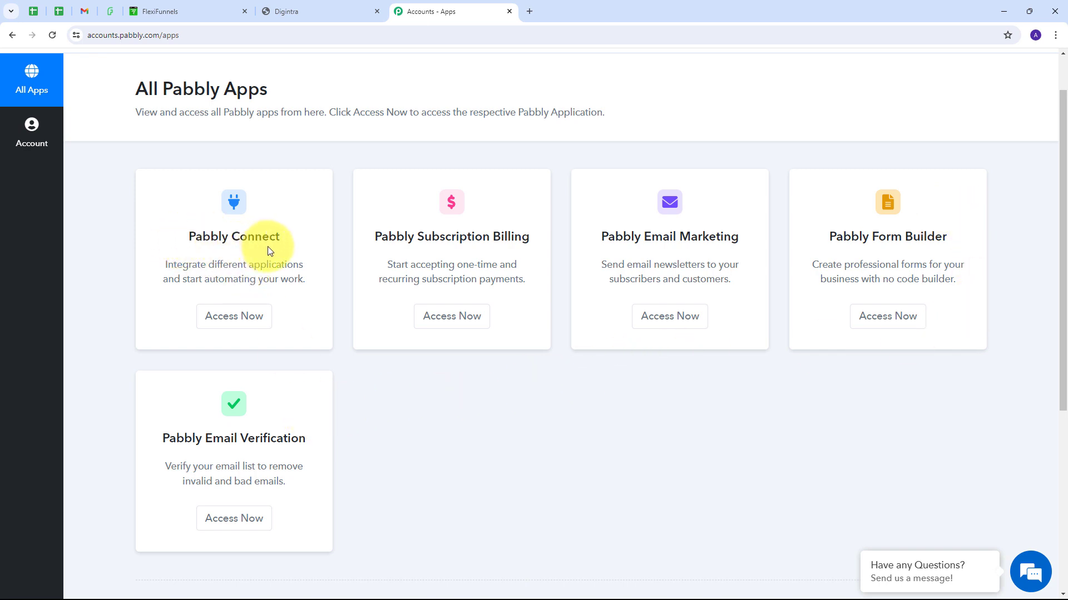
# Step: Open the Pabbly Connect dashboard from the All Pabbly Apps list
pyautogui.click(235, 327)
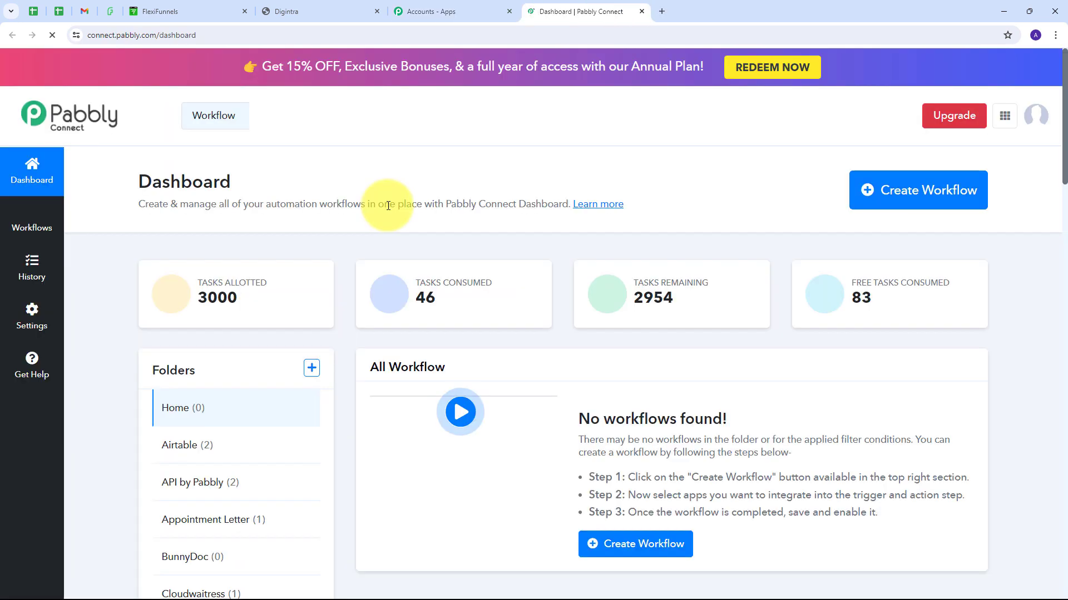
pyautogui.scroll(-1, 388, 206)
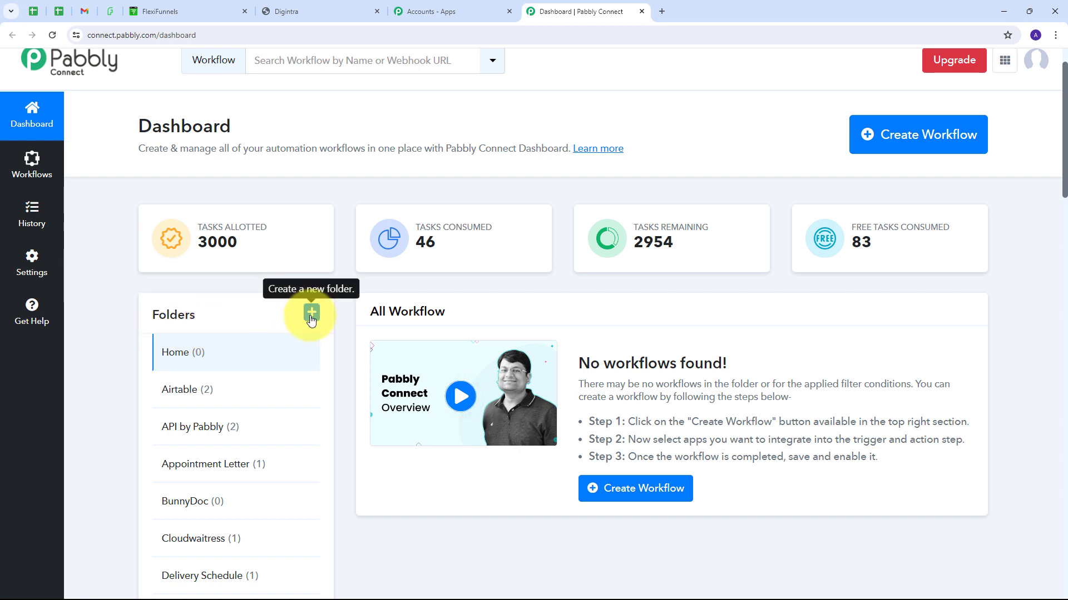
pyautogui.scroll(-1, 269, 305)
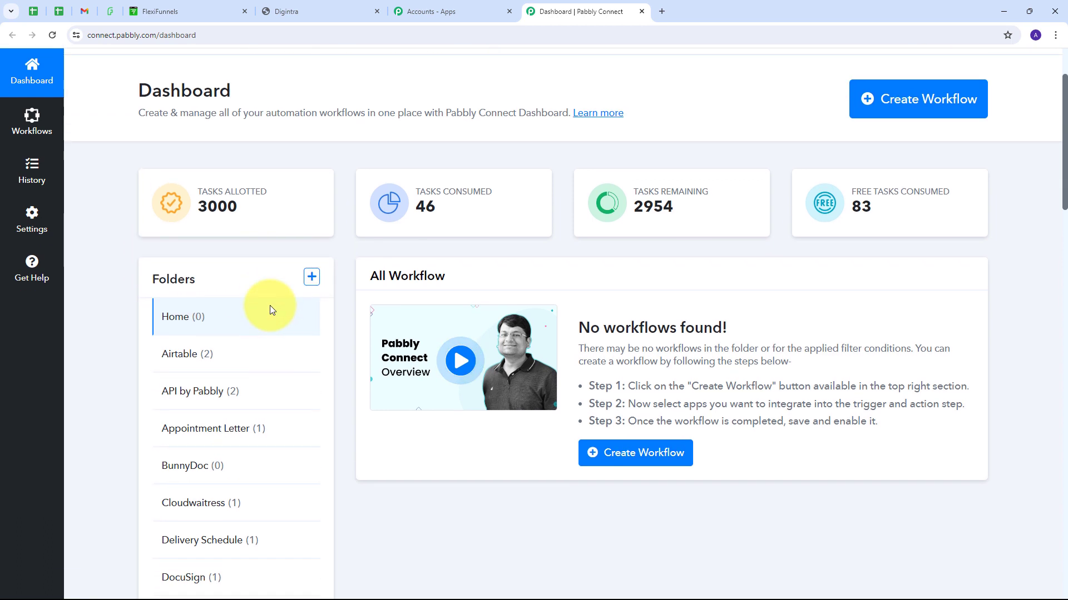
pyautogui.scroll(1, 259, 316)
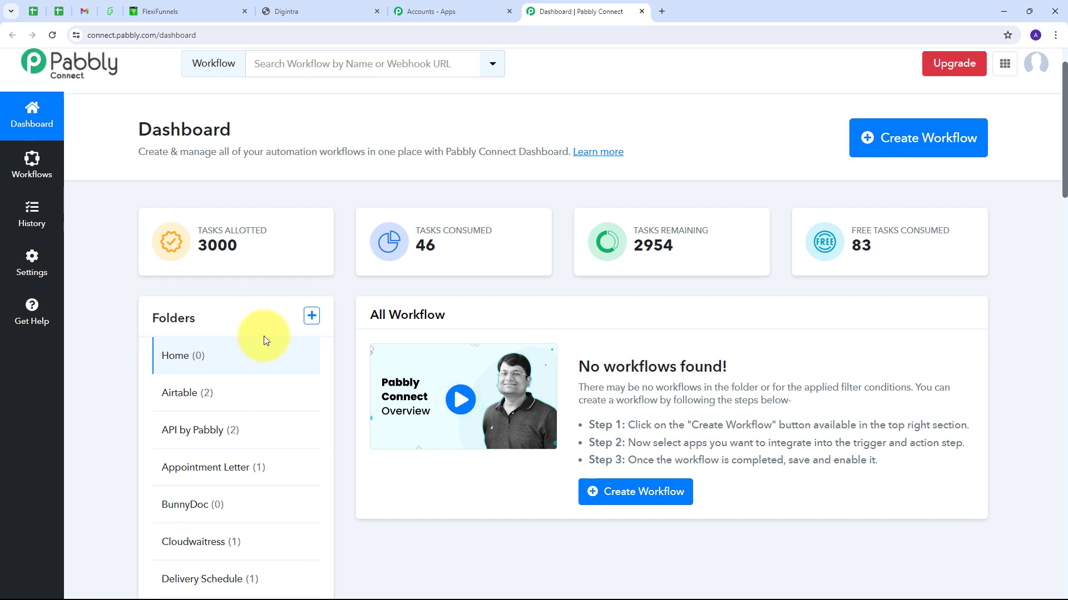
pyautogui.scroll(1, 264, 336)
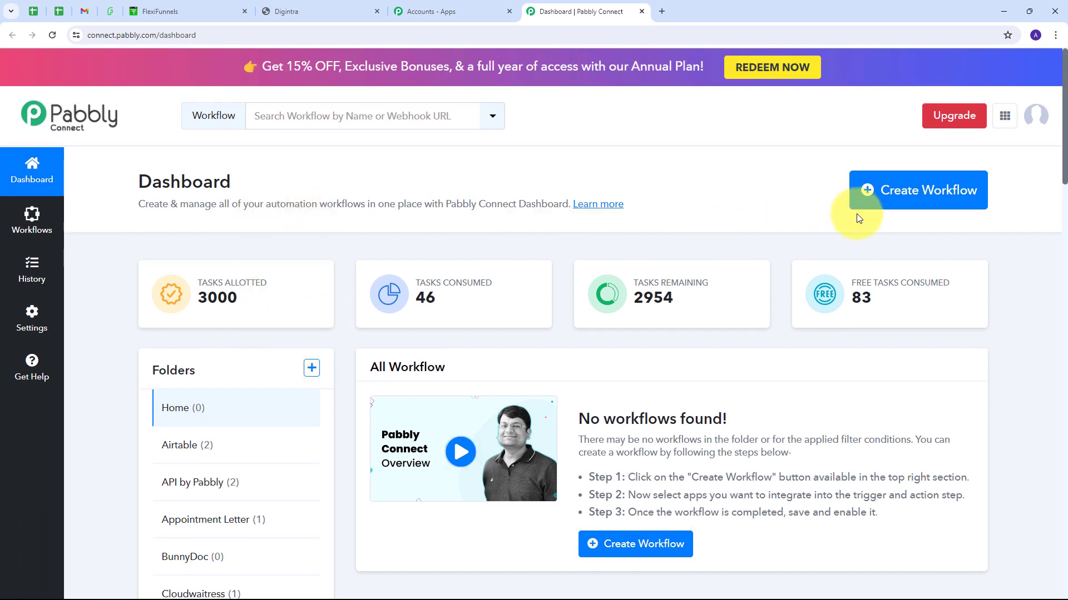
# Step: Create a new workflow with the pasted name, filed under the WhatsApp Messages folder
pyautogui.click(896, 193)
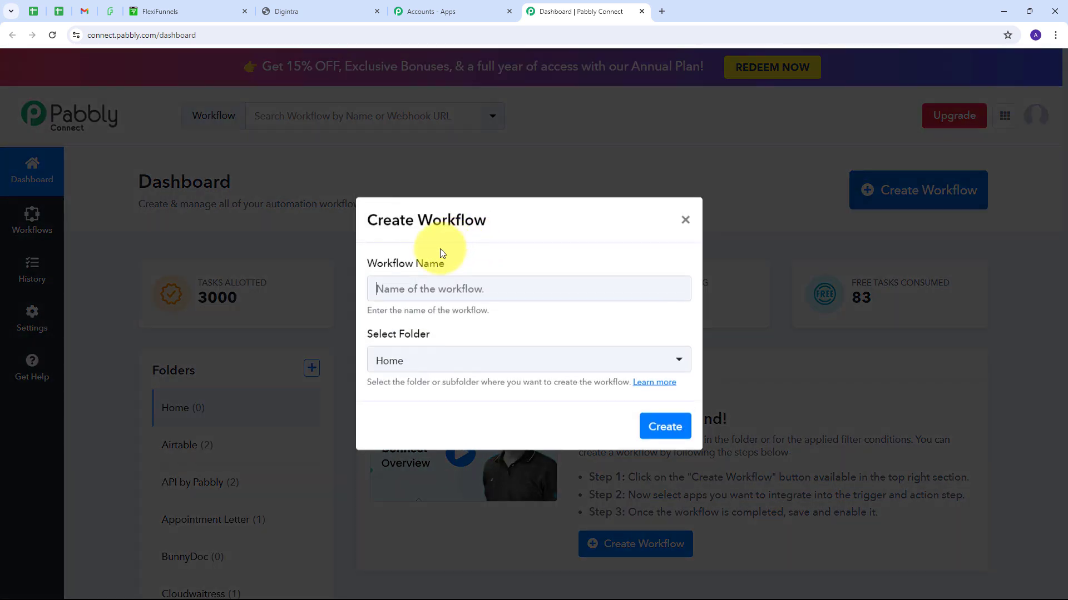
pyautogui.click(415, 286)
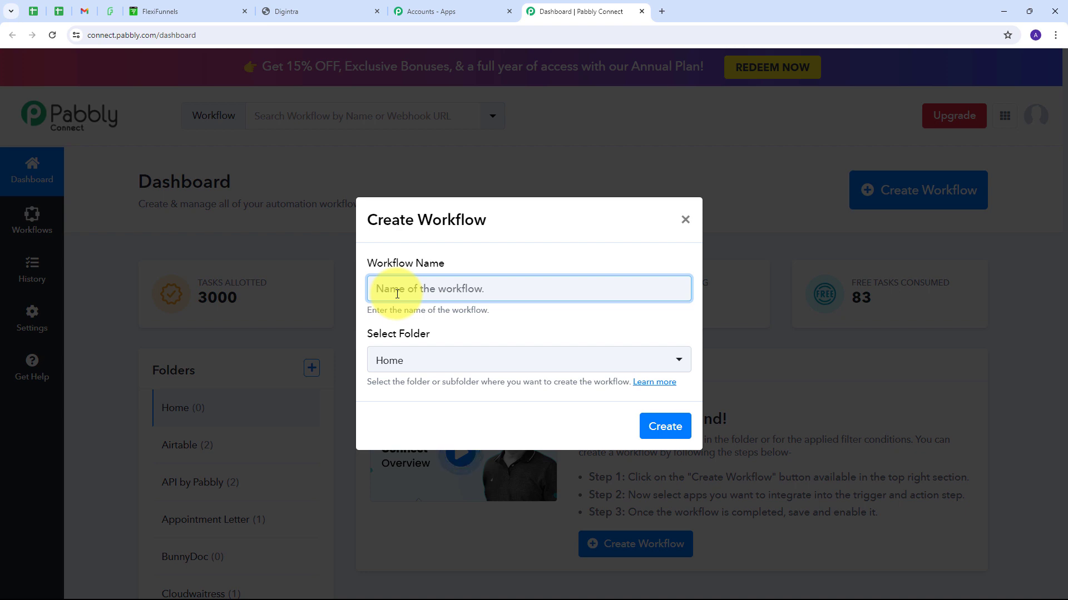
pyautogui.write('Send WhatsApp Notification on FlexiFunnels Sales')
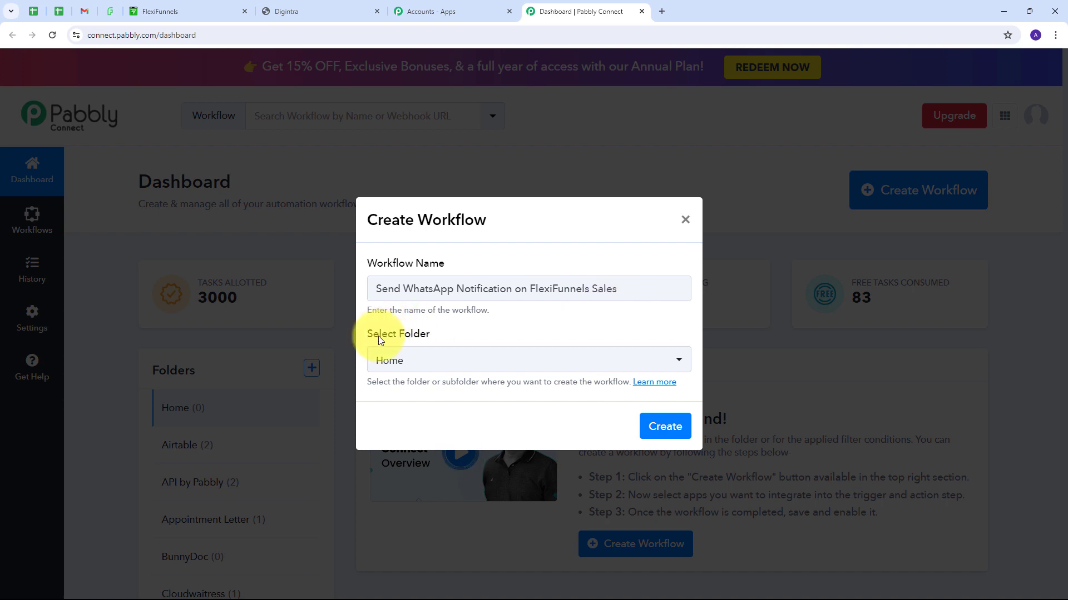
pyautogui.click(584, 358)
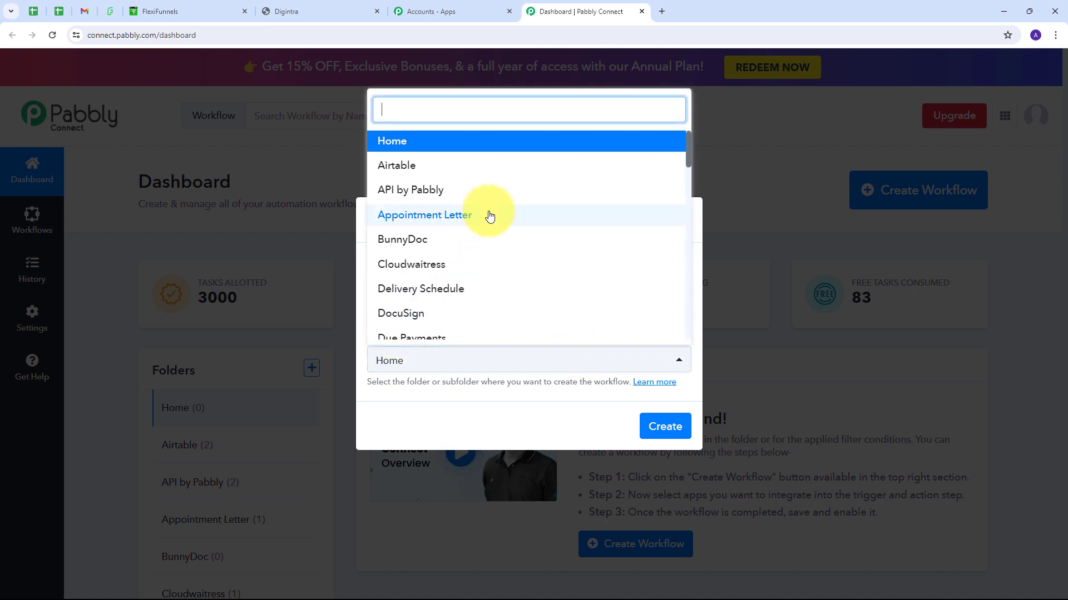
pyautogui.scroll(-2, 489, 217)
pyautogui.scroll(-8, 489, 217)
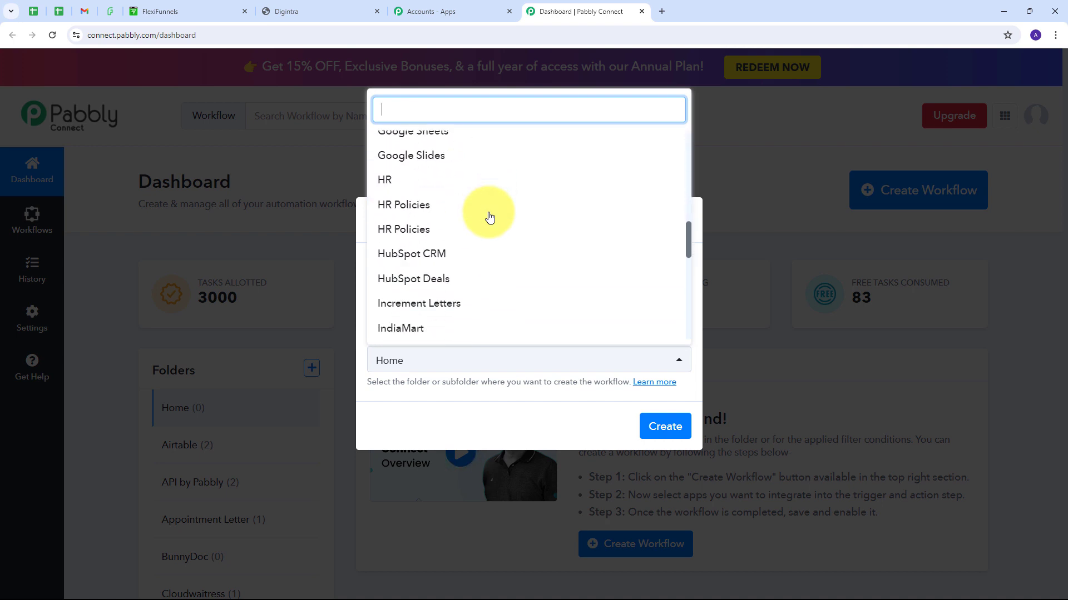
pyautogui.scroll(-5, 490, 217)
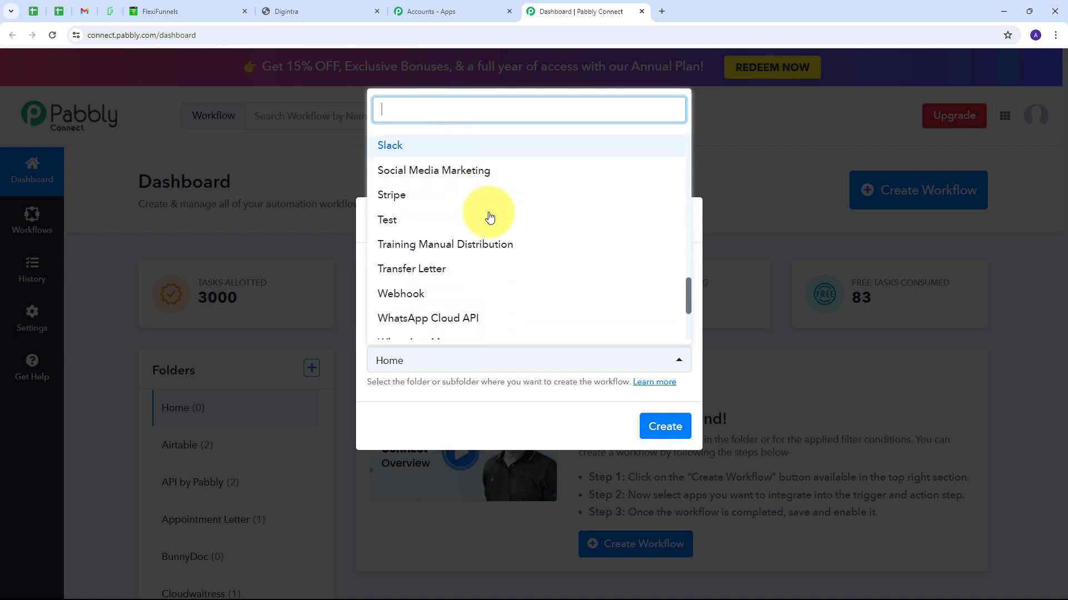
pyautogui.scroll(-3, 489, 217)
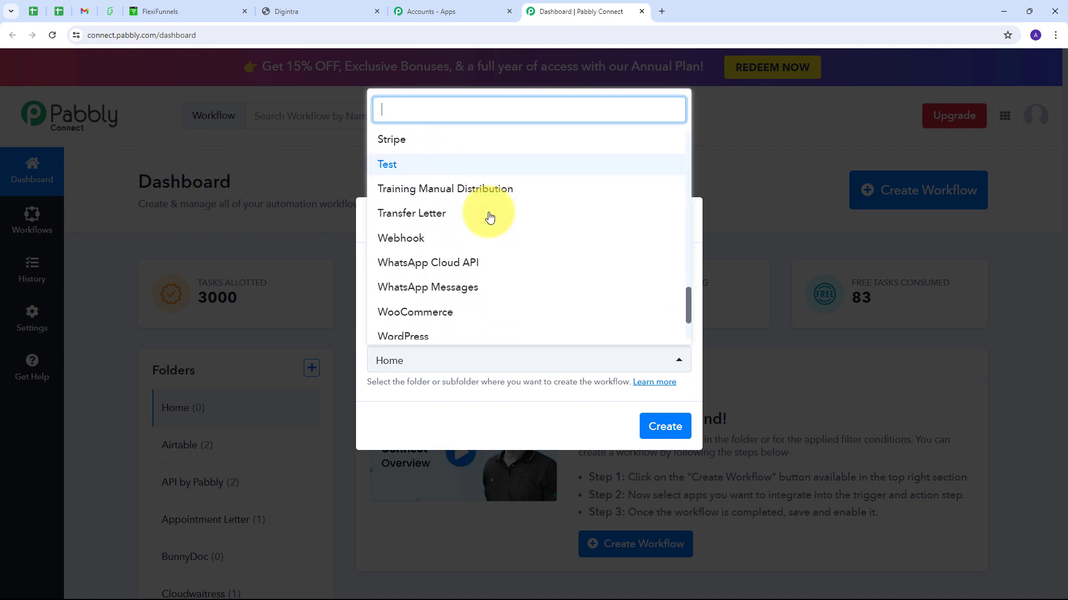
pyautogui.click(423, 293)
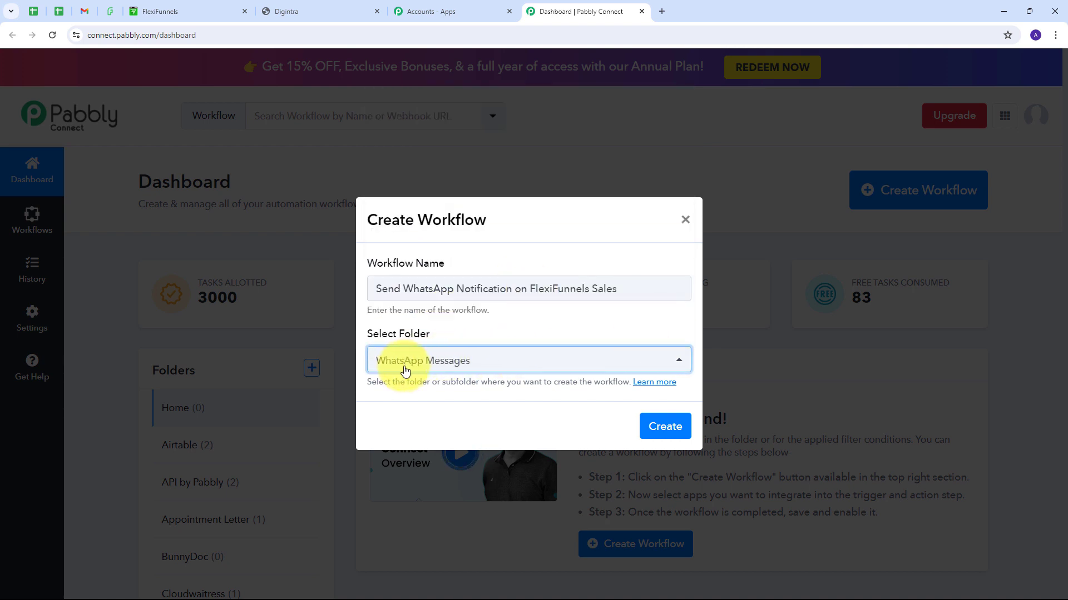
pyautogui.click(658, 425)
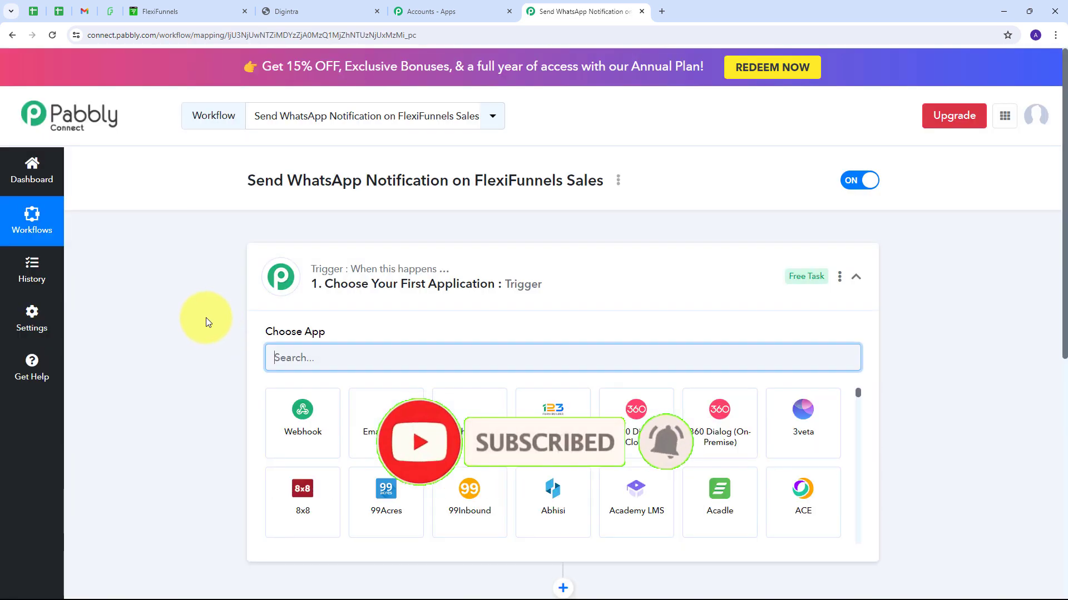
# Step: Set the workflow trigger to FlexiFunnels with the New Purchase event
pyautogui.scroll(-2, 201, 280)
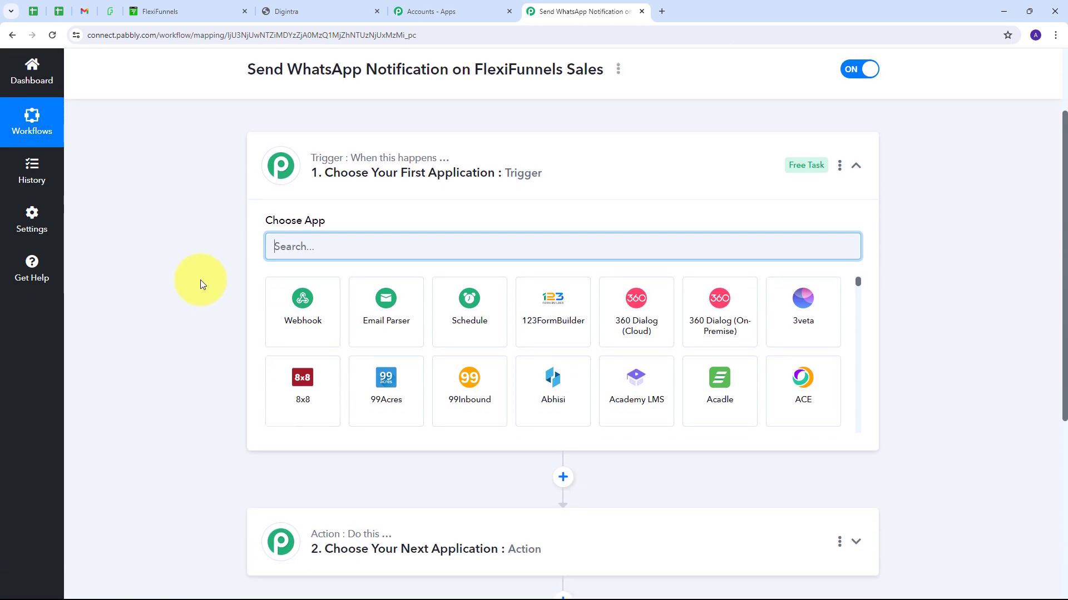
pyautogui.scroll(-1, 200, 279)
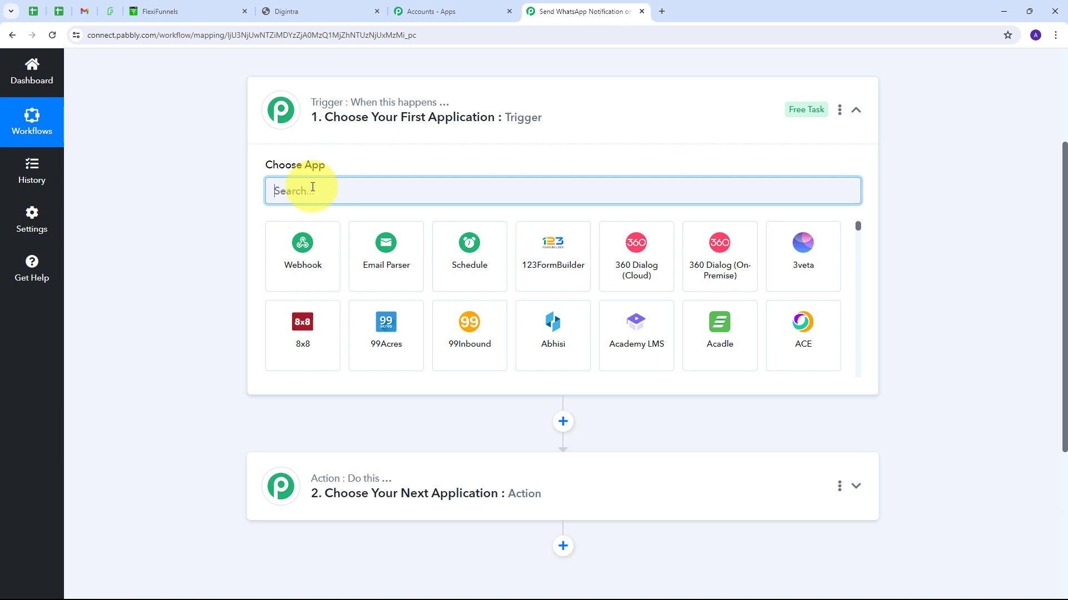
pyautogui.write('FlexiFunnels')
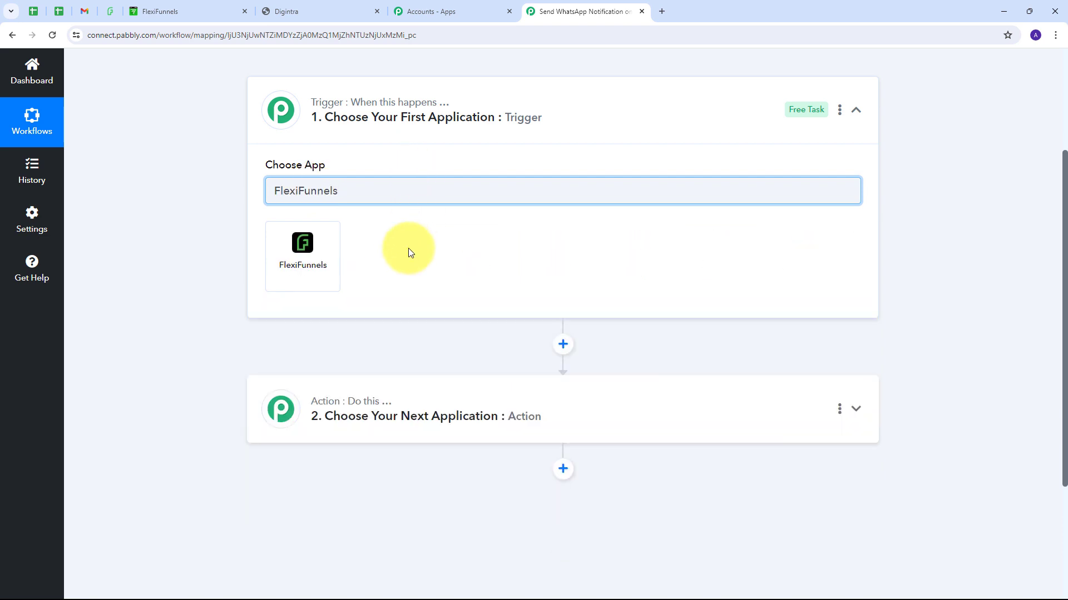
pyautogui.click(318, 253)
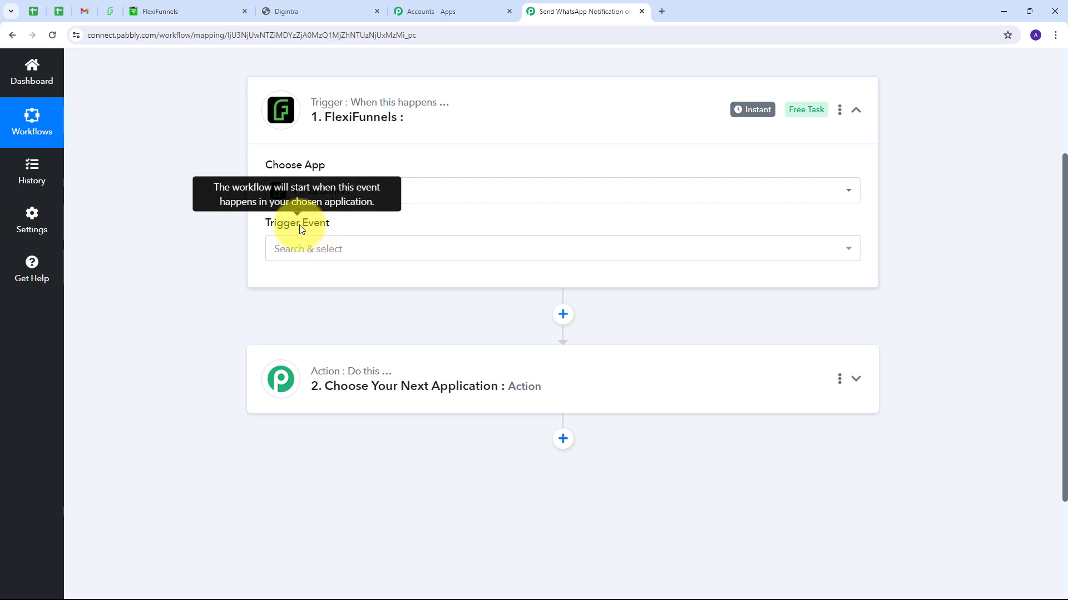
pyautogui.click(560, 251)
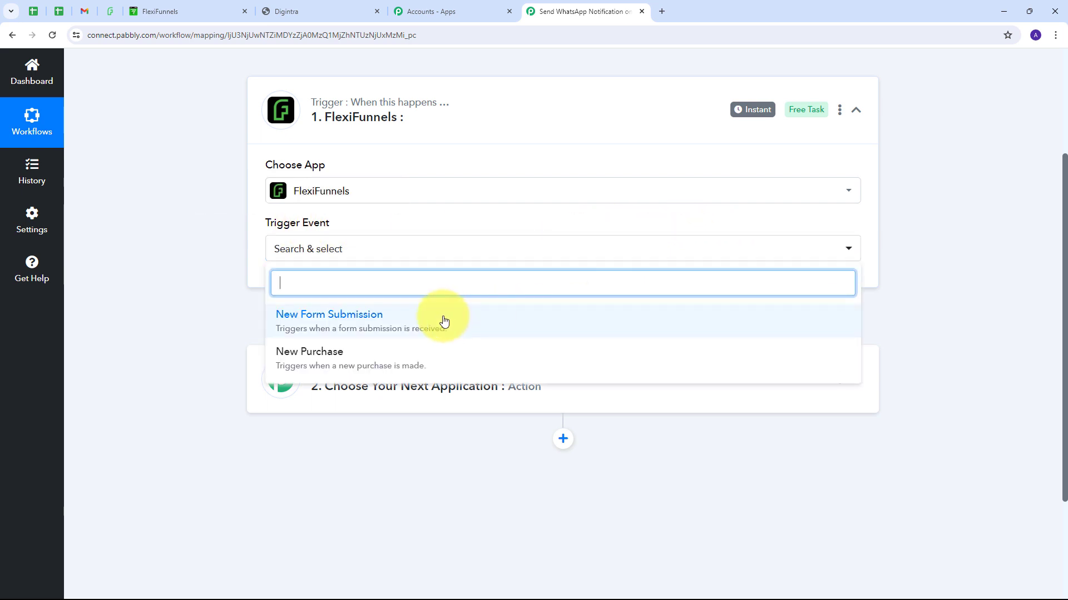
pyautogui.click(332, 361)
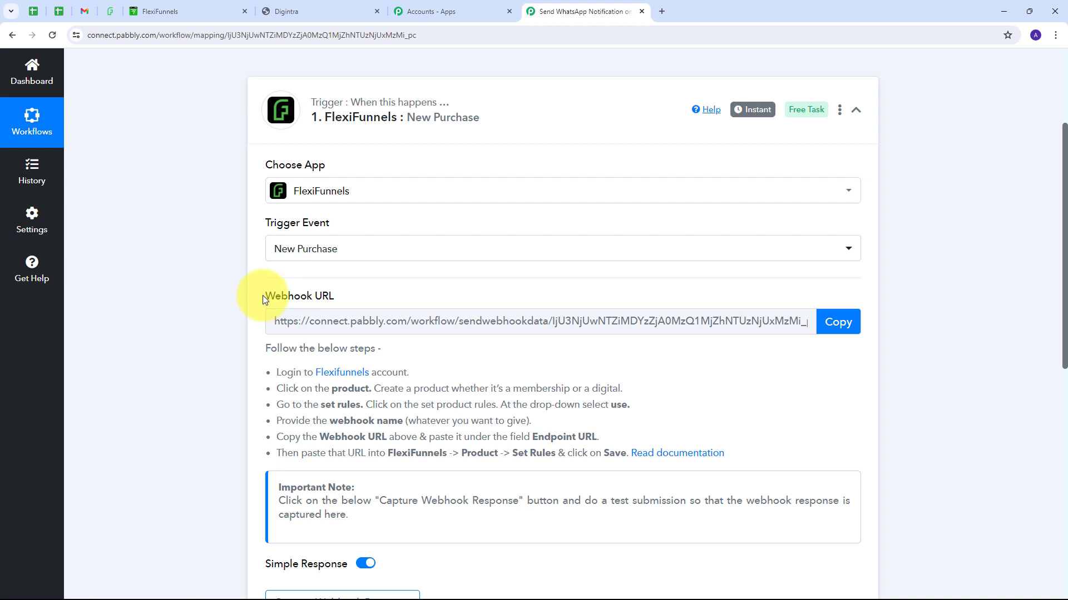
# Step: Copy the trigger's webhook URL and switch to the FlexiFunnels projects page
pyautogui.moveTo(262, 295); pyautogui.dragTo(371, 299)
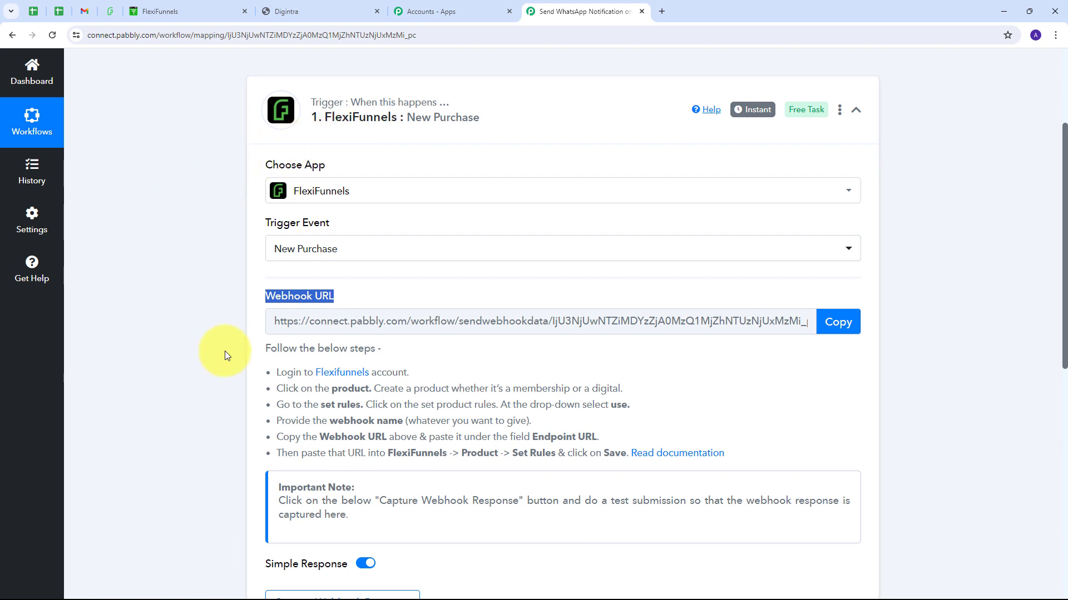
pyautogui.moveTo(267, 348); pyautogui.dragTo(745, 453)
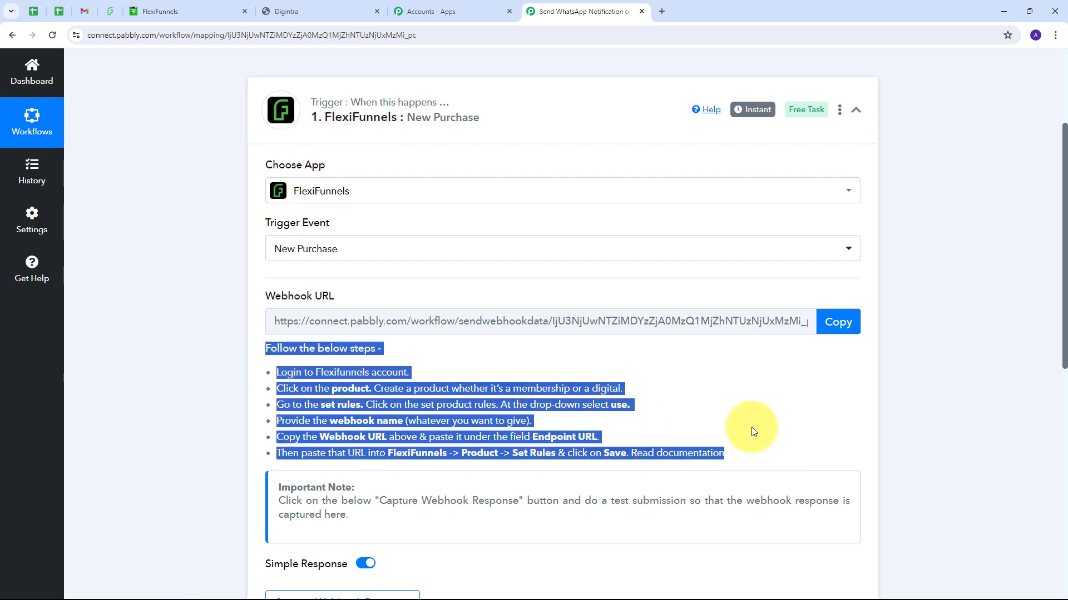
pyautogui.click(838, 322)
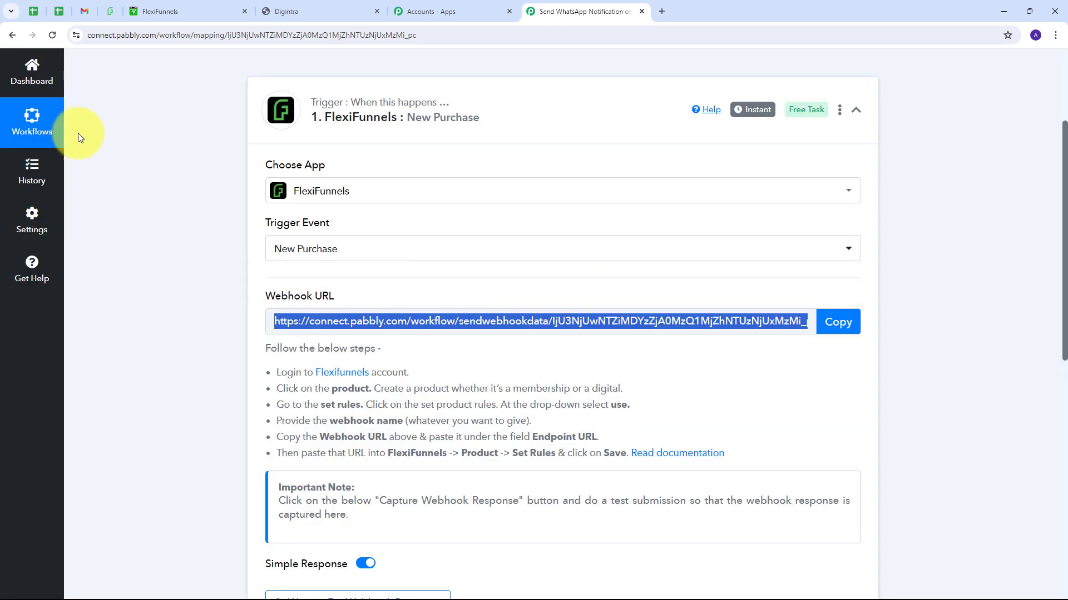
pyautogui.click(186, 10)
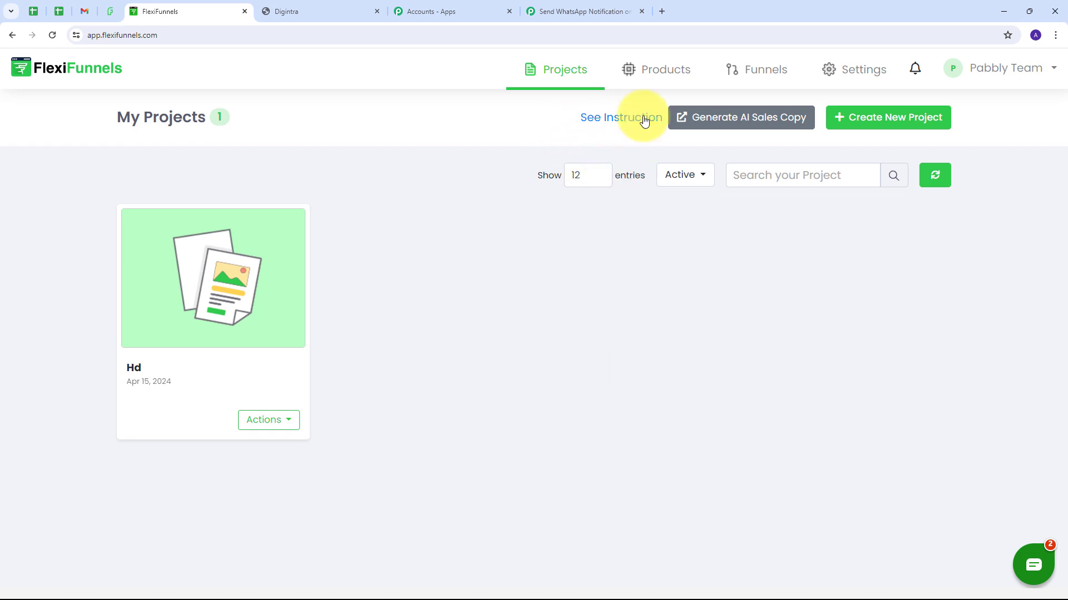
# Step: Add a Web Camera product rule using Webhook, triggered when the product is purchased
pyautogui.click(655, 73)
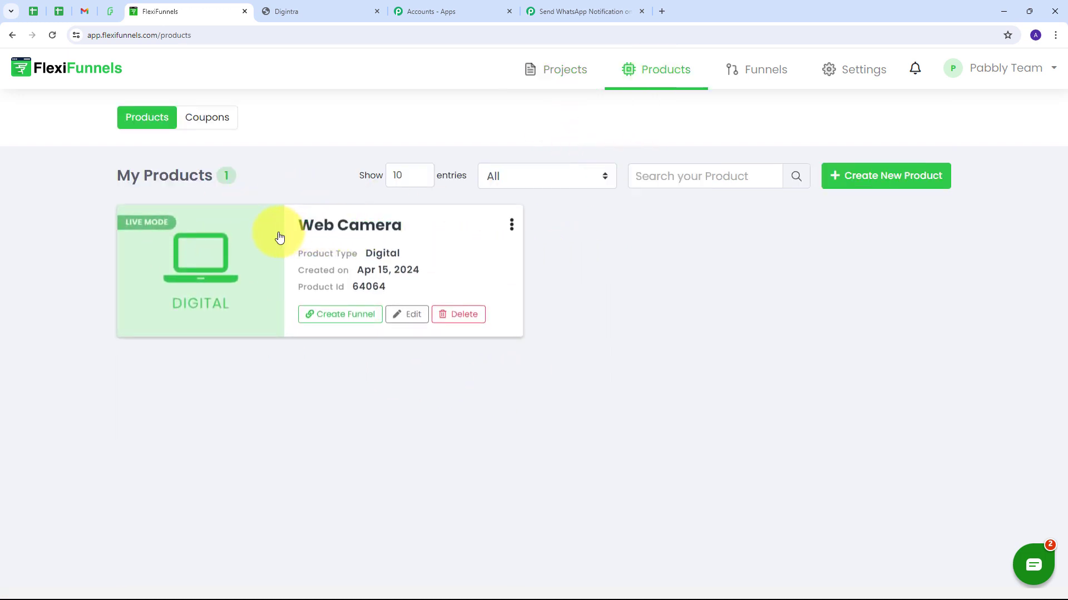
pyautogui.click(349, 233)
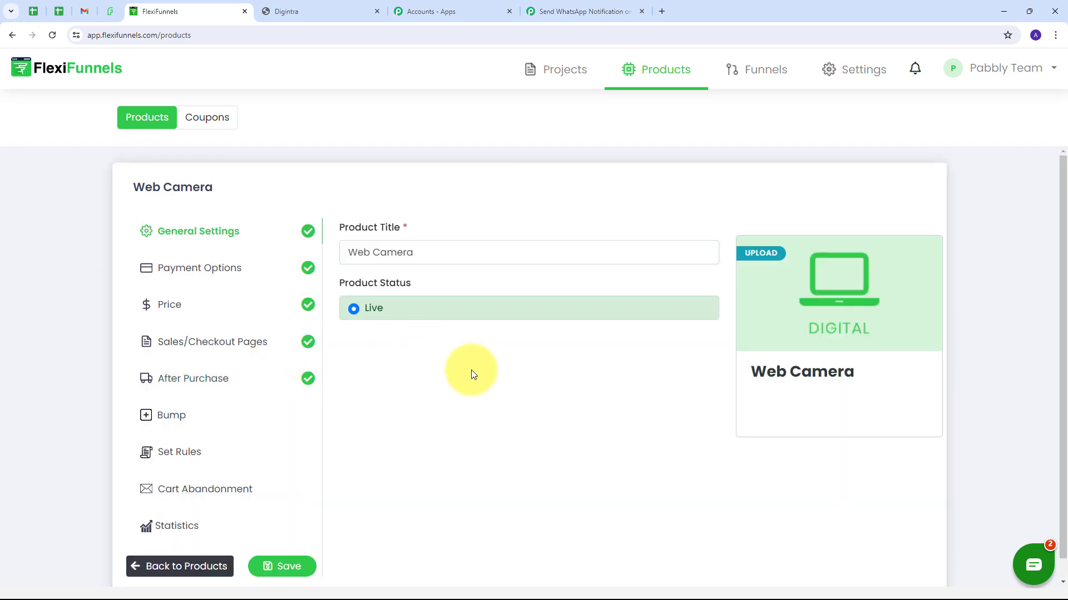
pyautogui.click(169, 459)
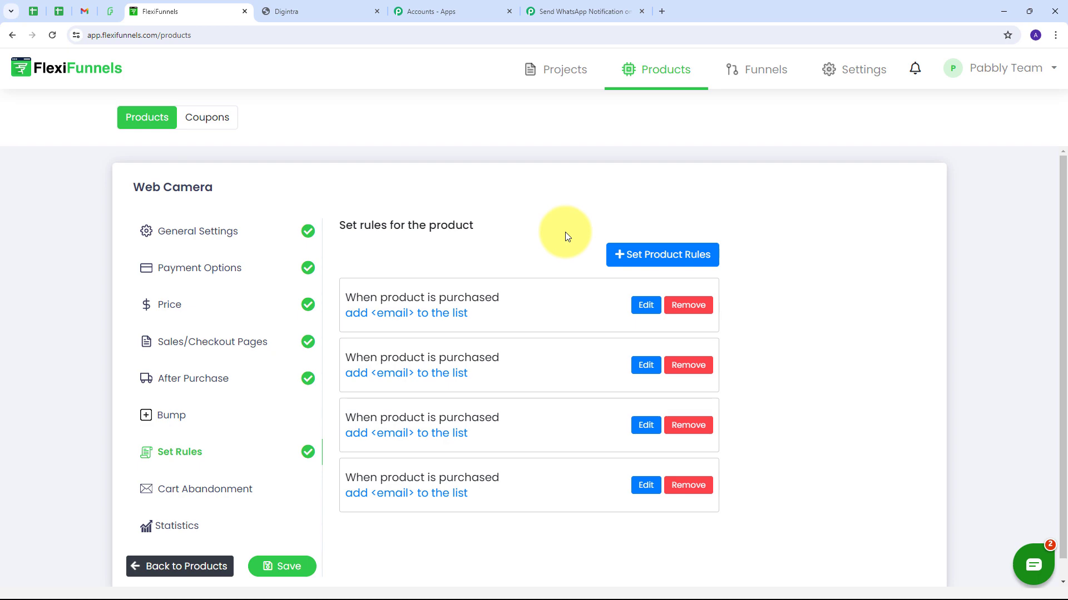
pyautogui.click(645, 256)
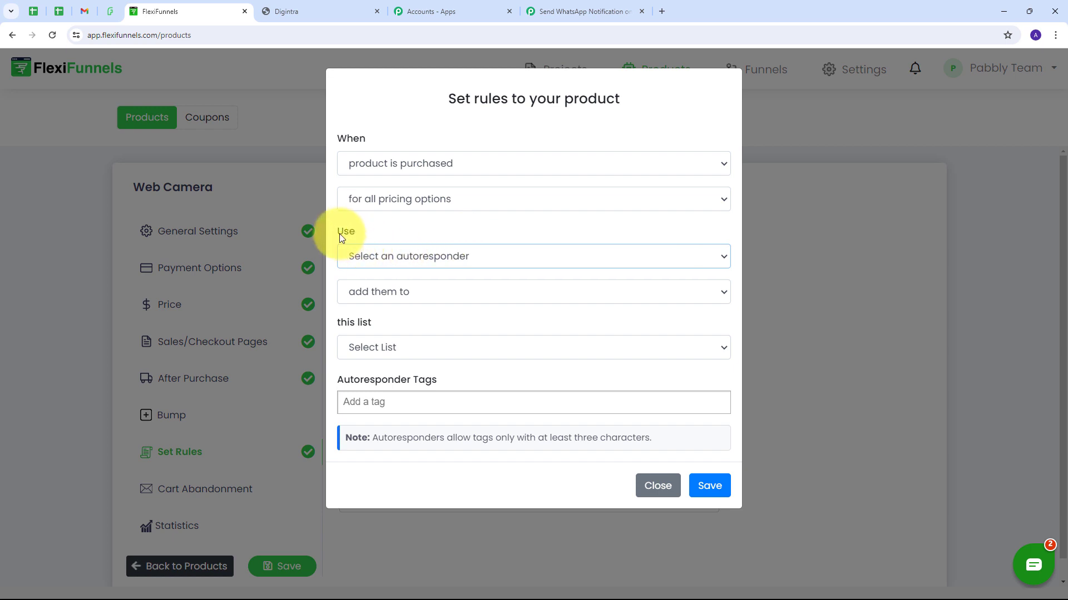
pyautogui.click(511, 260)
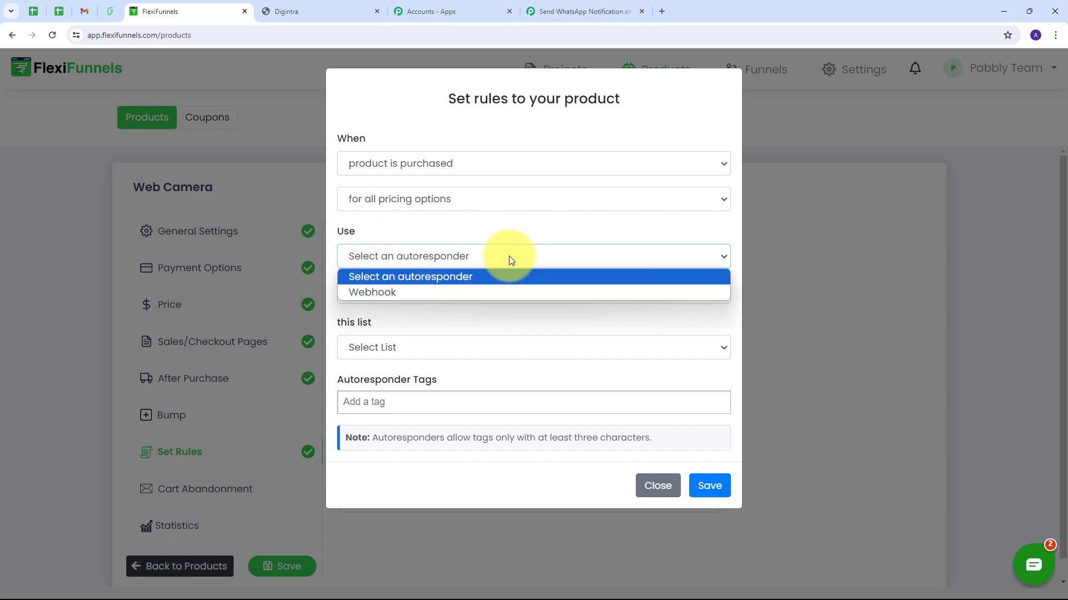
pyautogui.click(365, 292)
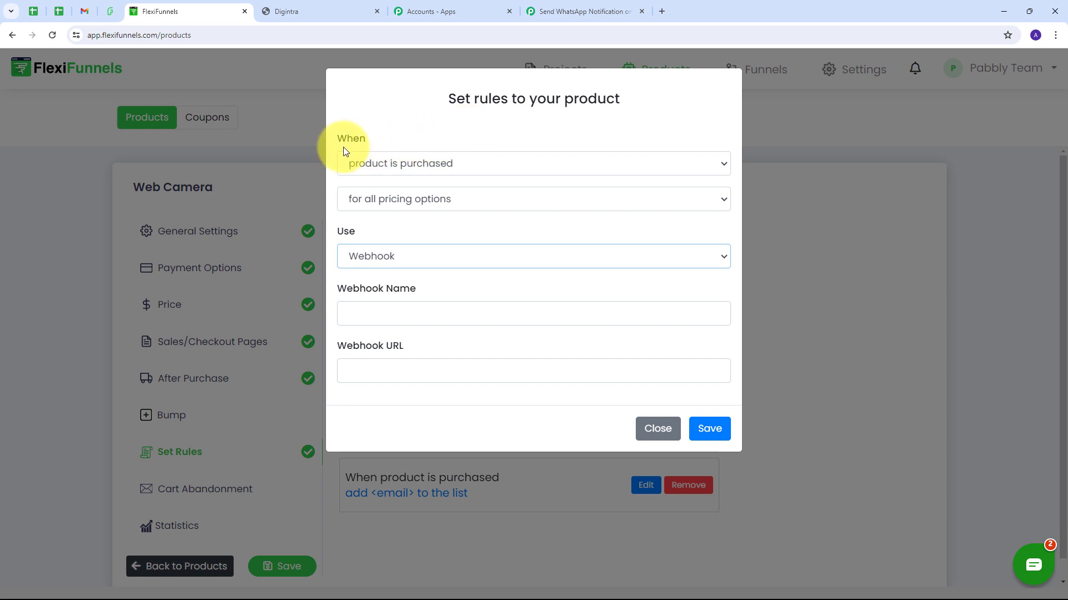
pyautogui.click(516, 168)
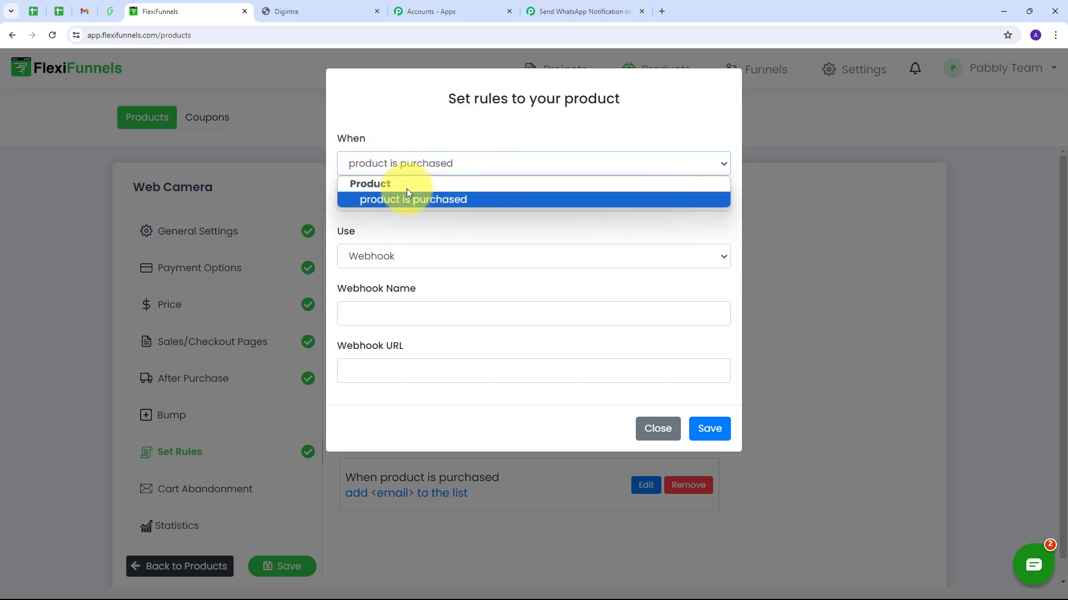
pyautogui.click(399, 199)
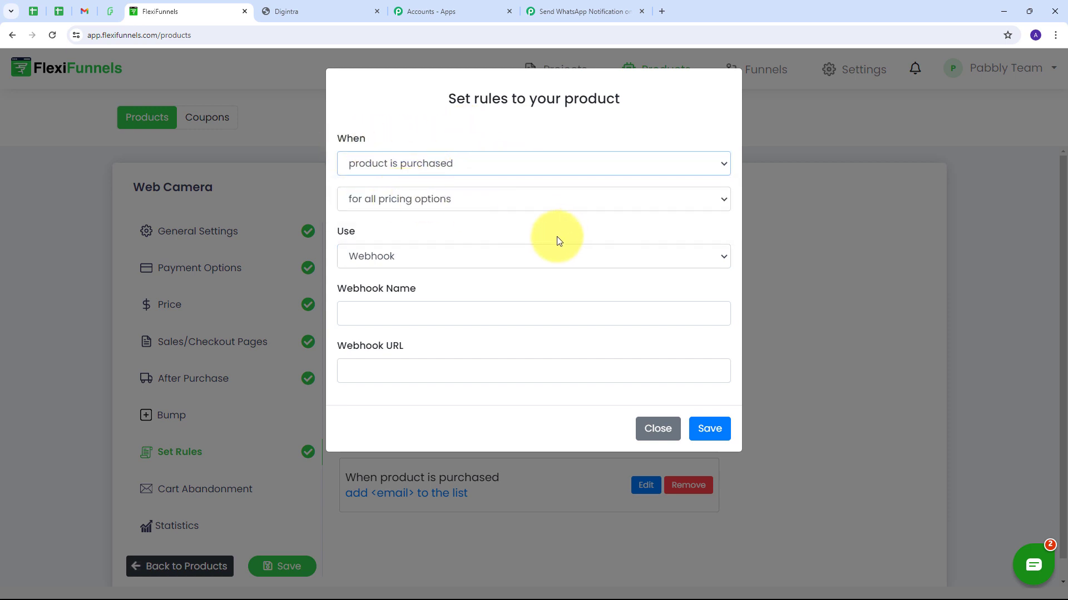
# Step: Name the webhook 'FlexiFunnels Sales', paste the Pabbly webhook URL, and save the rule
pyautogui.click(358, 311)
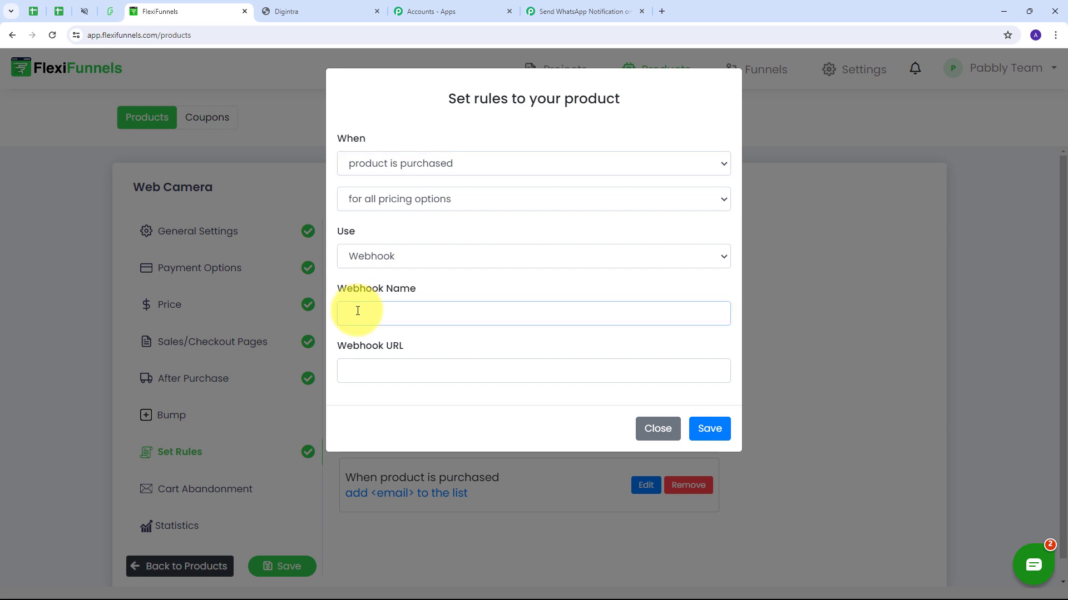
pyautogui.write('FlexiFunnels Sales')
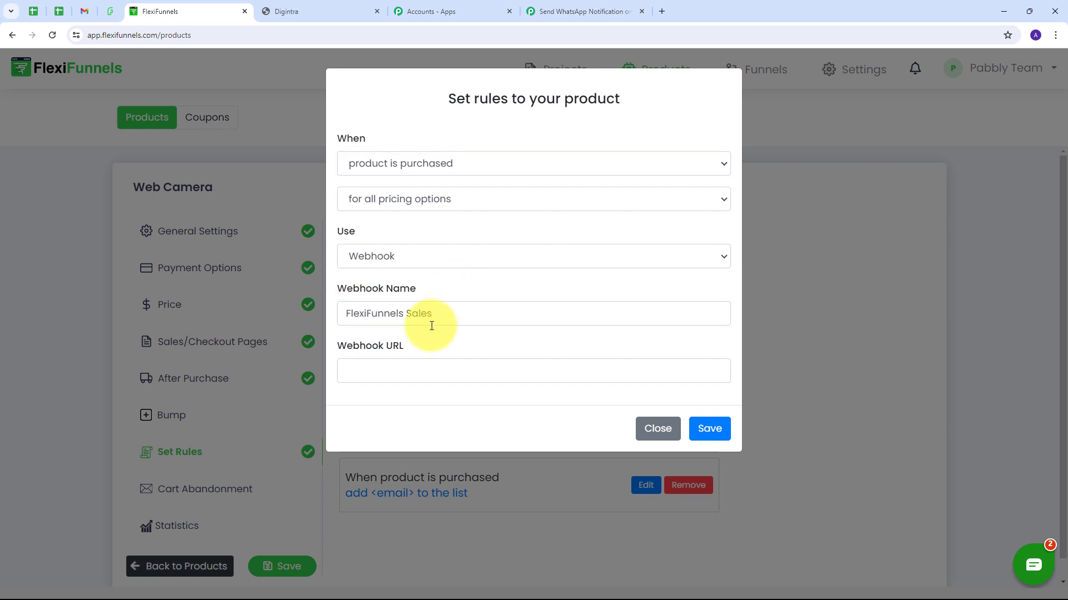
pyautogui.click(387, 376)
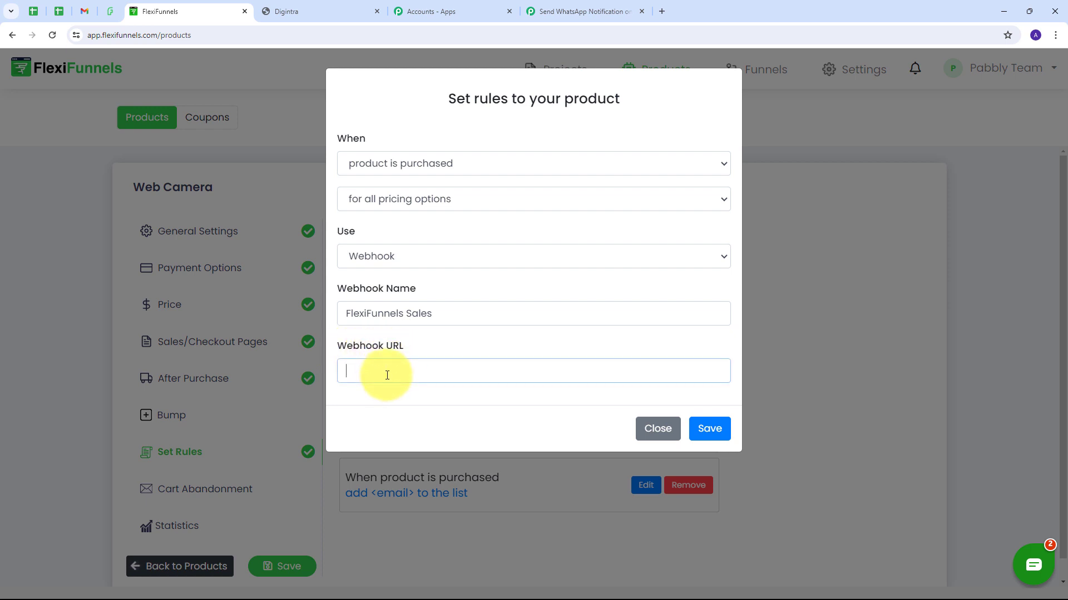
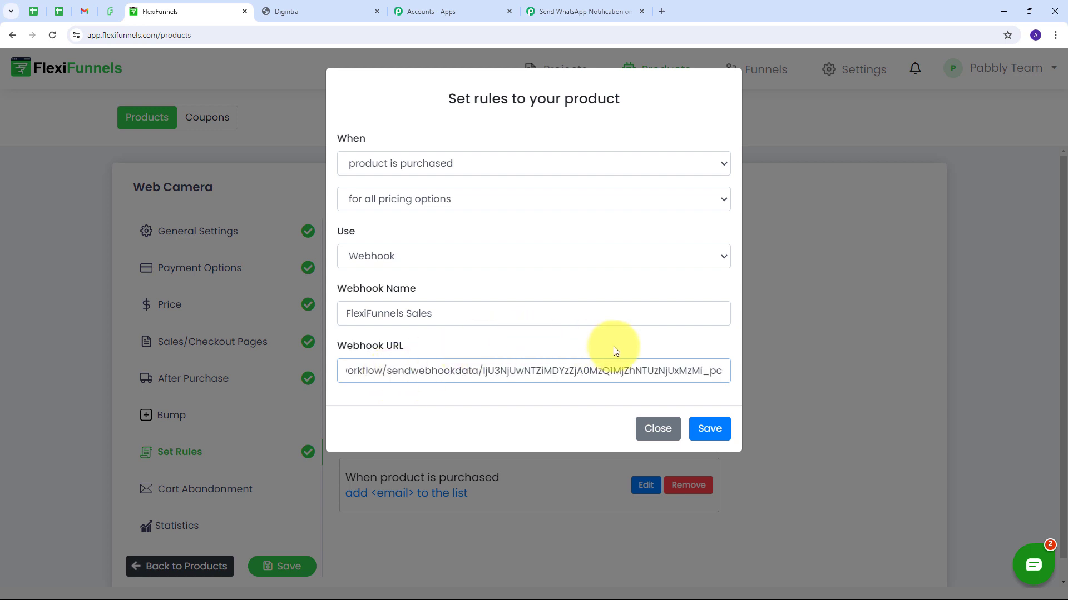
pyautogui.click(707, 430)
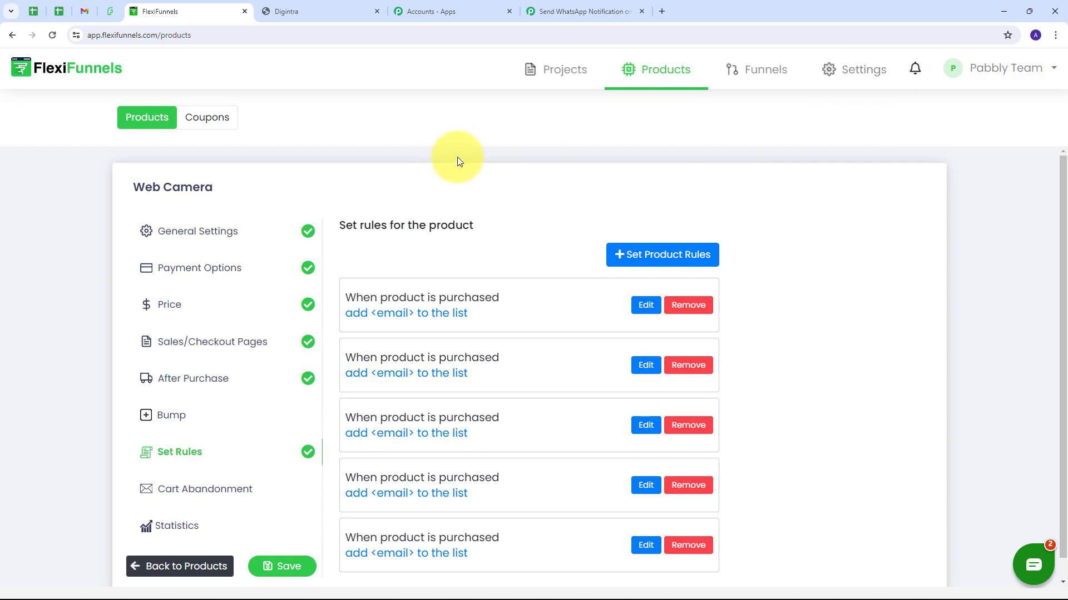
# Step: Confirm the Pabbly trigger shows 'Waiting For Webhook Response', then go to the Web Camera sales page
pyautogui.click(561, 10)
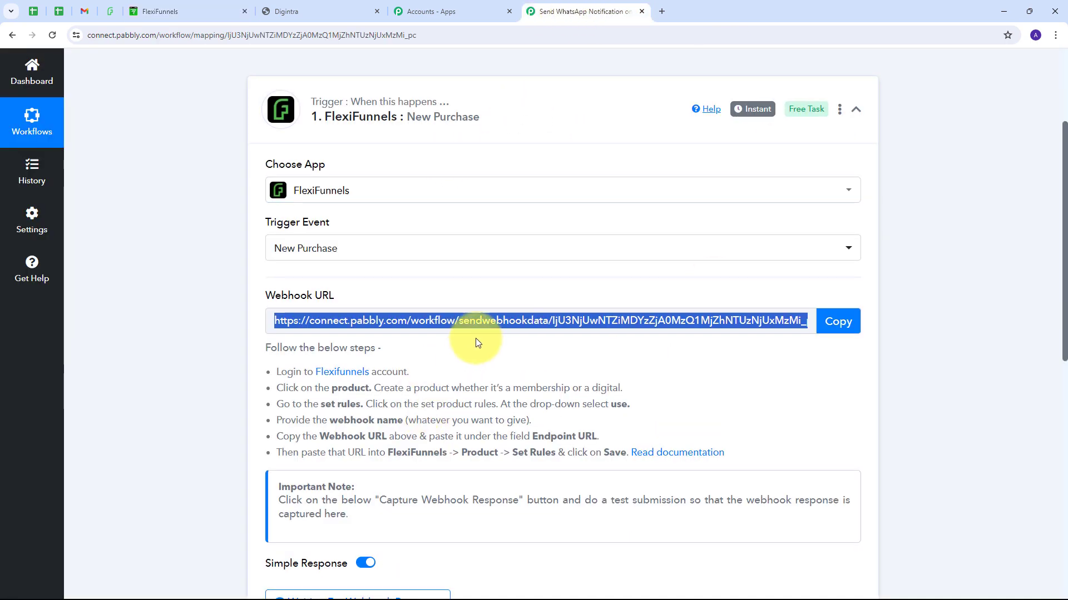
pyautogui.scroll(-3, 551, 287)
pyautogui.scroll(-1, 550, 287)
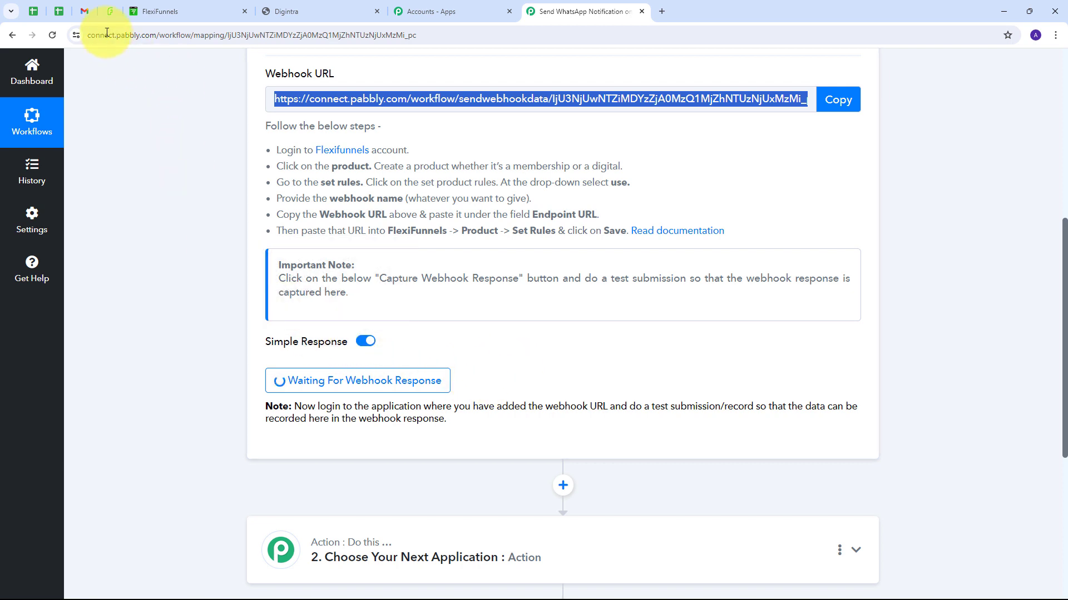
pyautogui.click(110, 11)
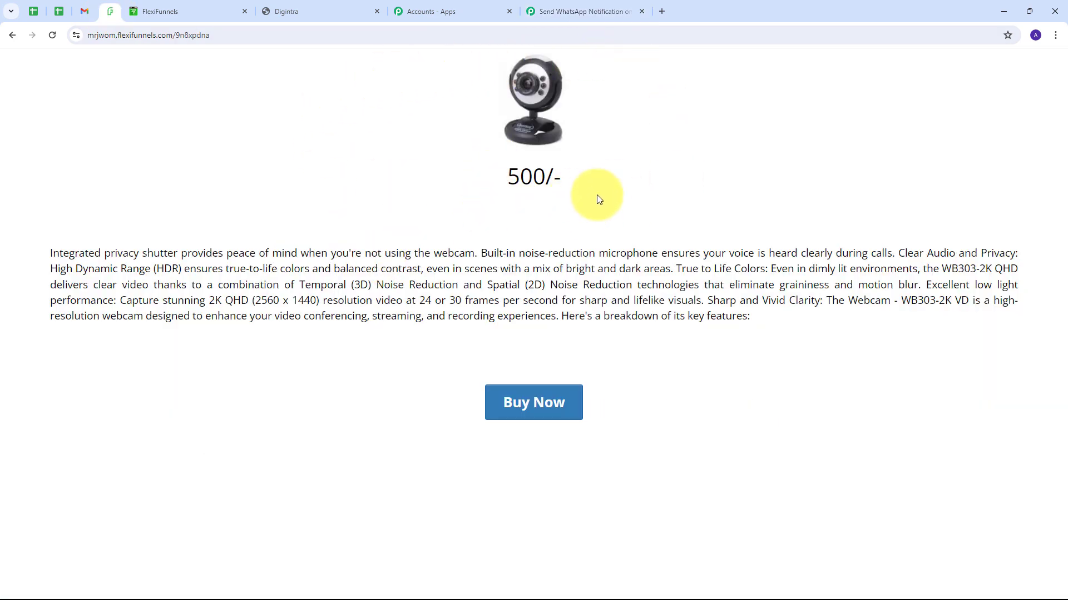
# Step: Start buying the Web Camera and fill in the buyer's first and last name, email and phone
pyautogui.click(539, 408)
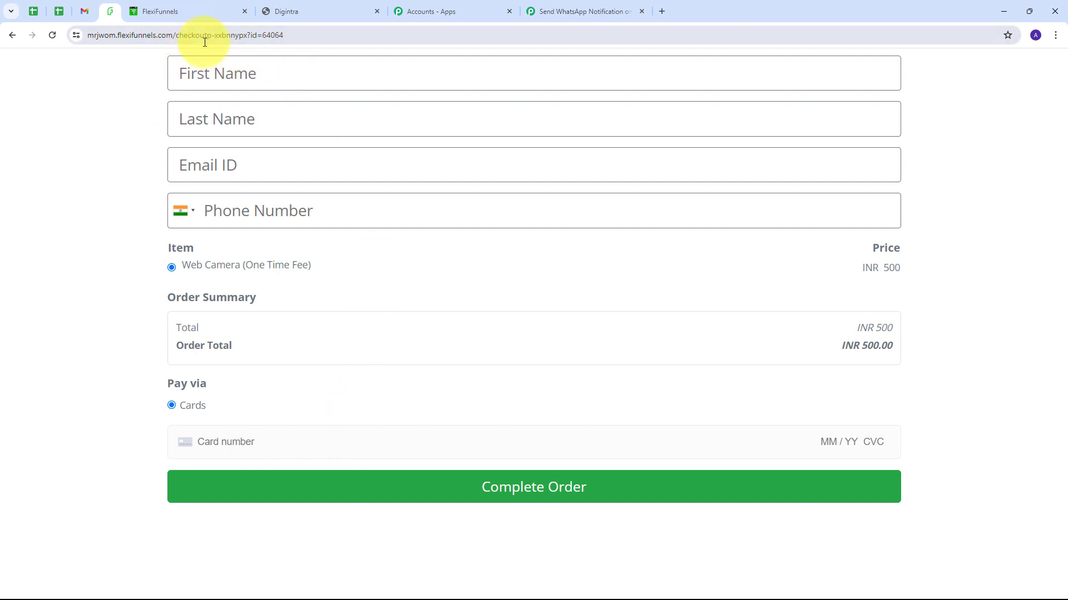
pyautogui.click(228, 72)
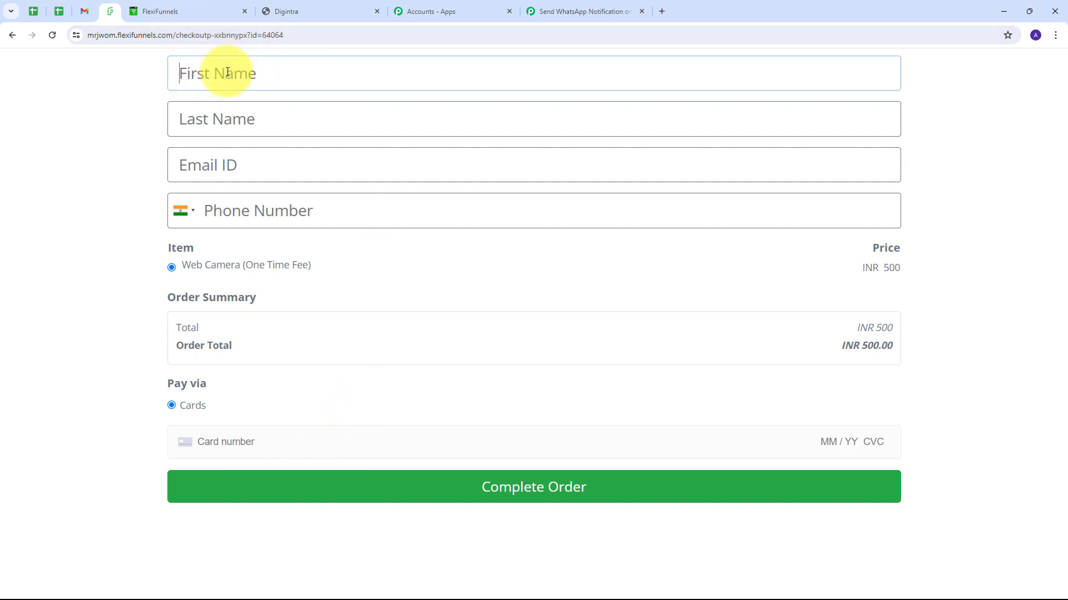
pyautogui.write('Demo')
pyautogui.click(190, 118)
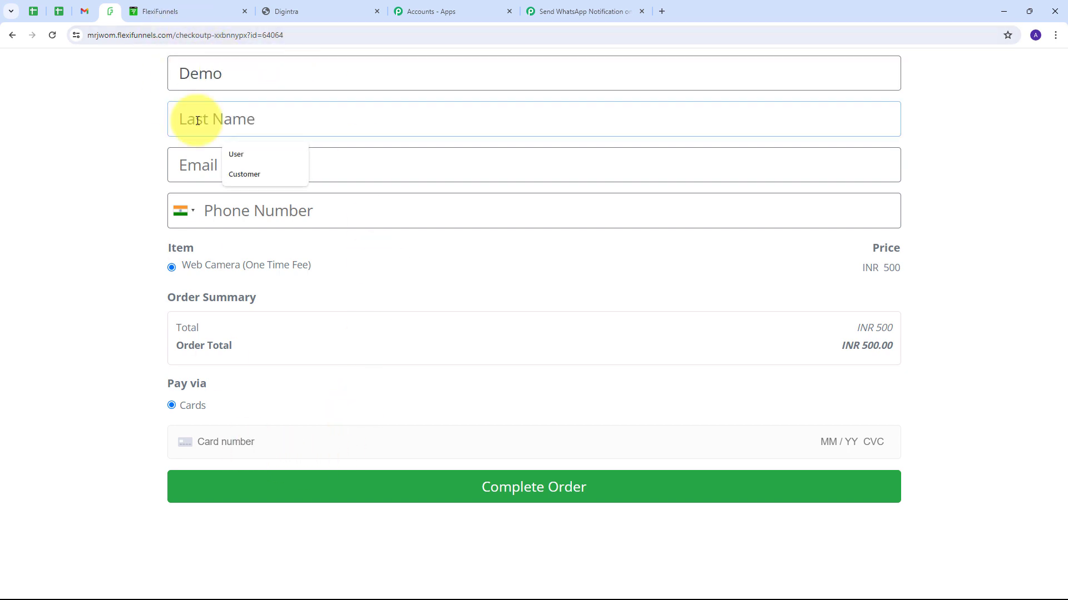
pyautogui.write('User')
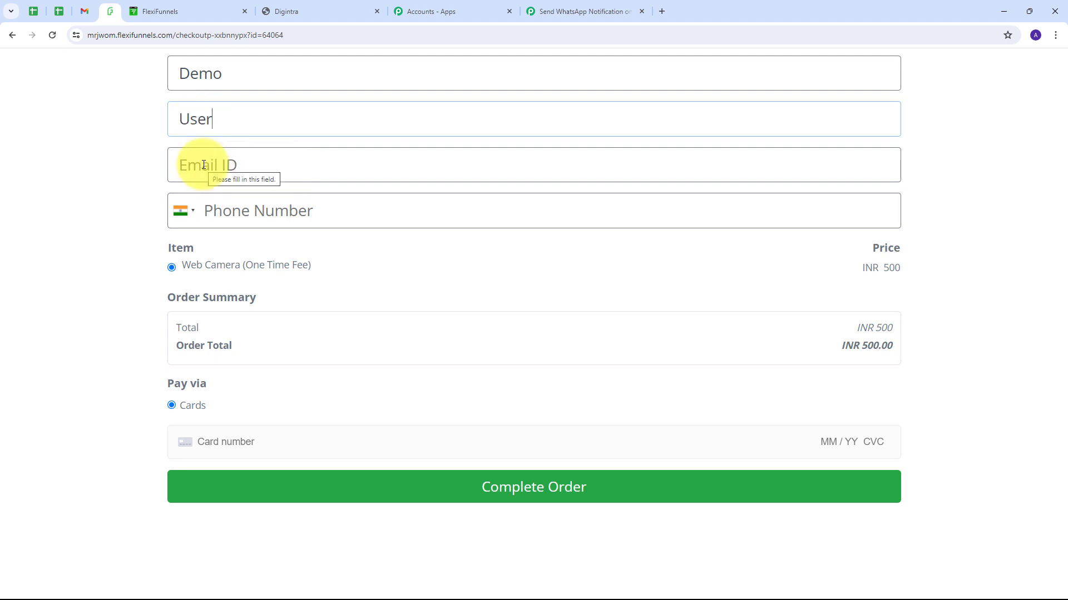
pyautogui.click(212, 165)
pyautogui.click(281, 194)
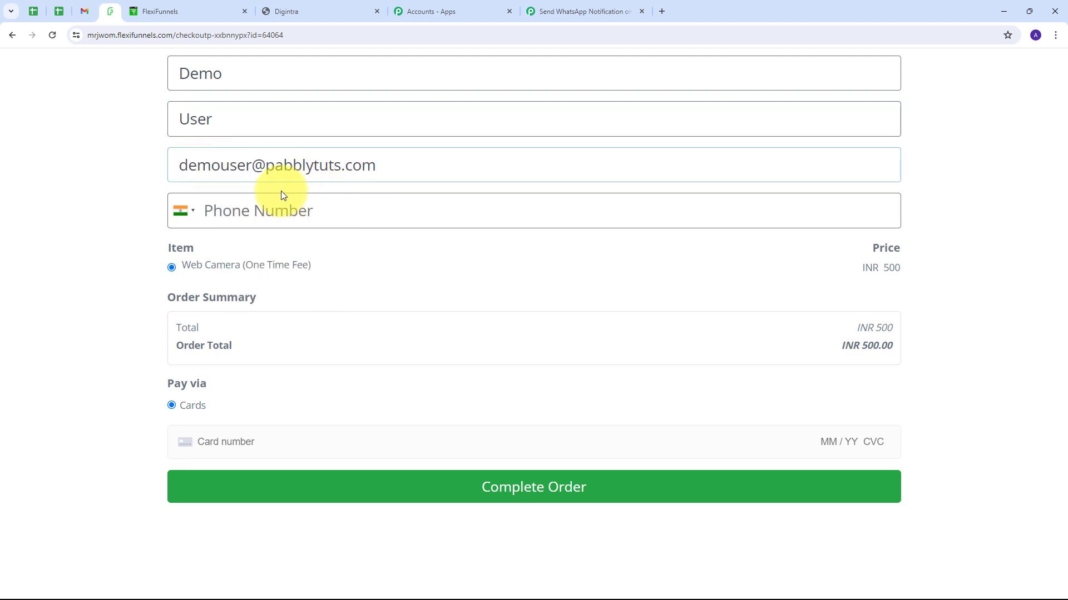
pyautogui.click(247, 208)
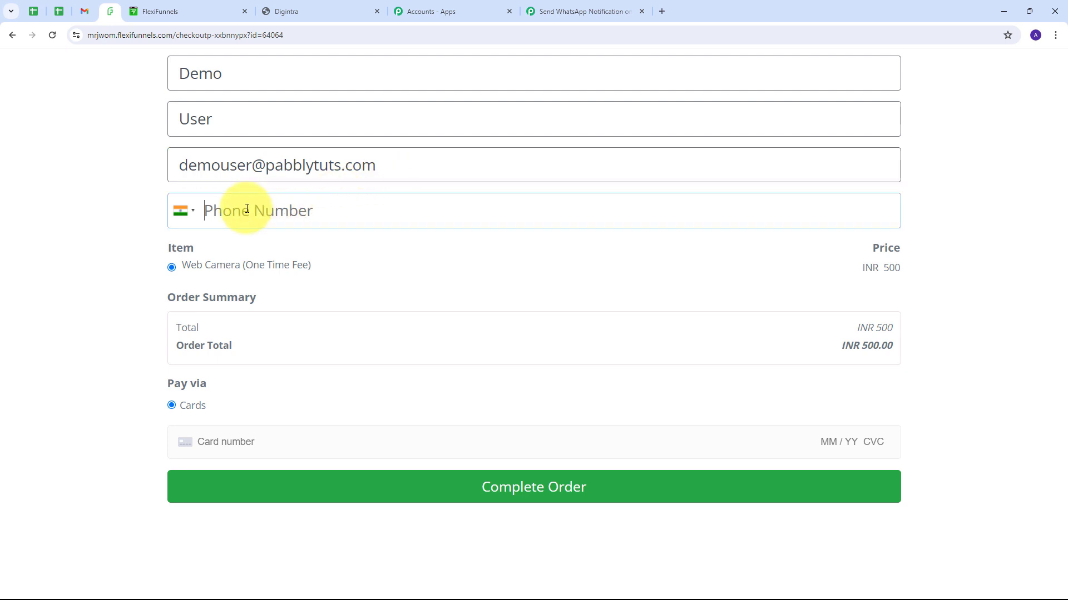
pyautogui.write('9595959595')
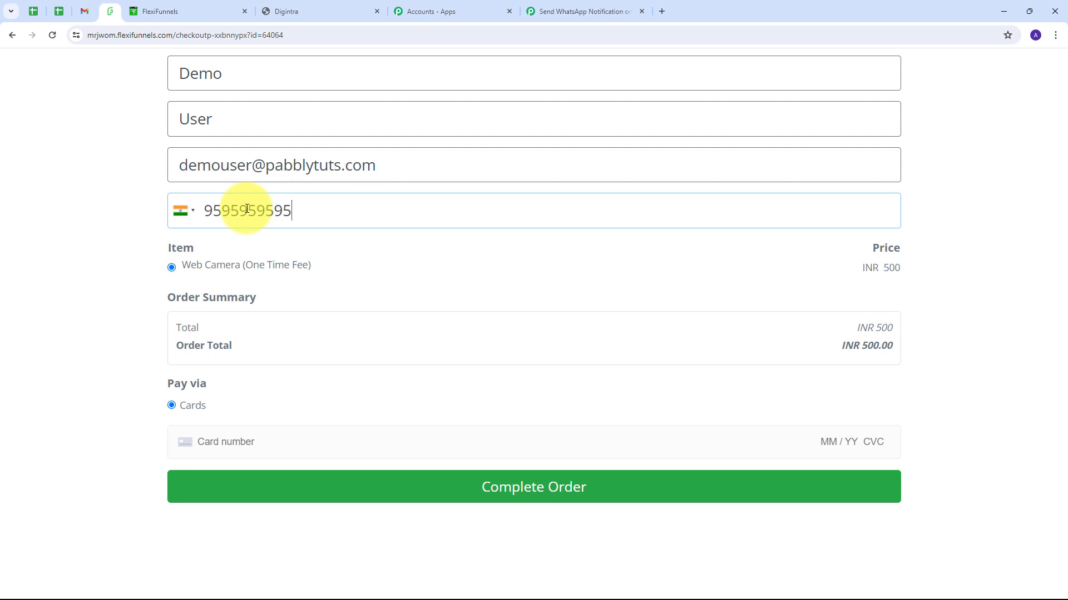
pyautogui.write('95')
pyautogui.press('BackSpace')
pyautogui.press('BackSpace')
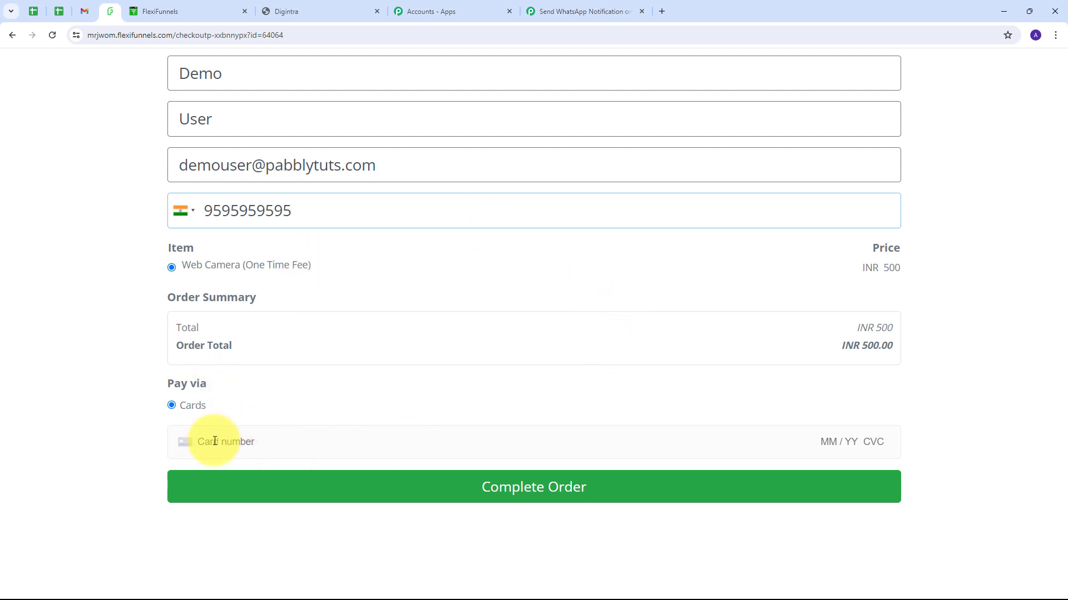
# Step: Enter the test card number, expiry and CVV, and complete the INR 500 order
pyautogui.click(251, 441)
pyautogui.write('41111111111111111111')
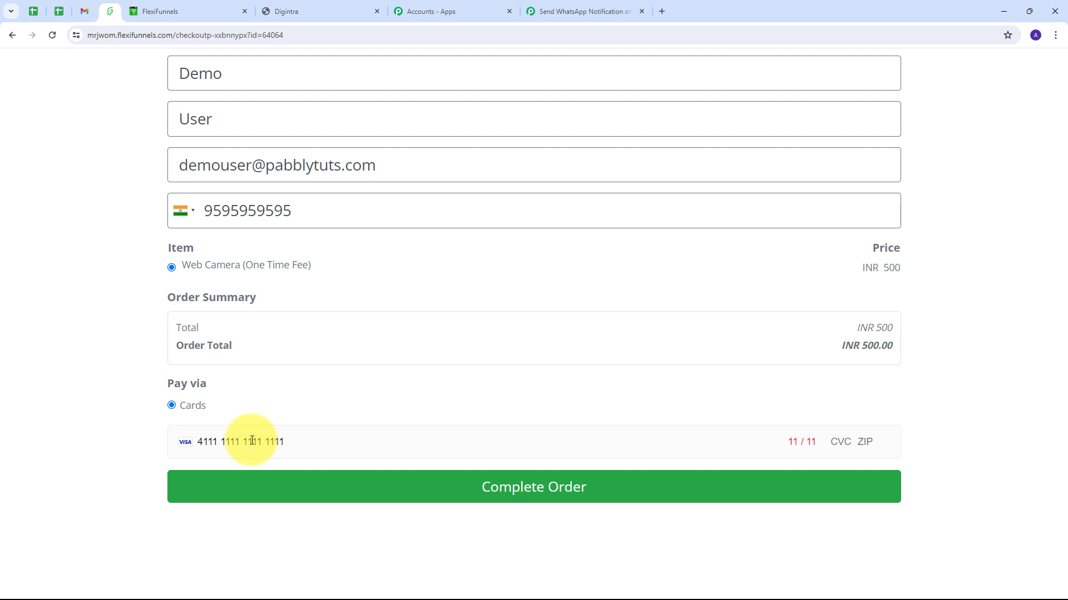
pyautogui.press('BackSpace')
pyautogui.press('BackSpace')
pyautogui.write('26 123 1233')
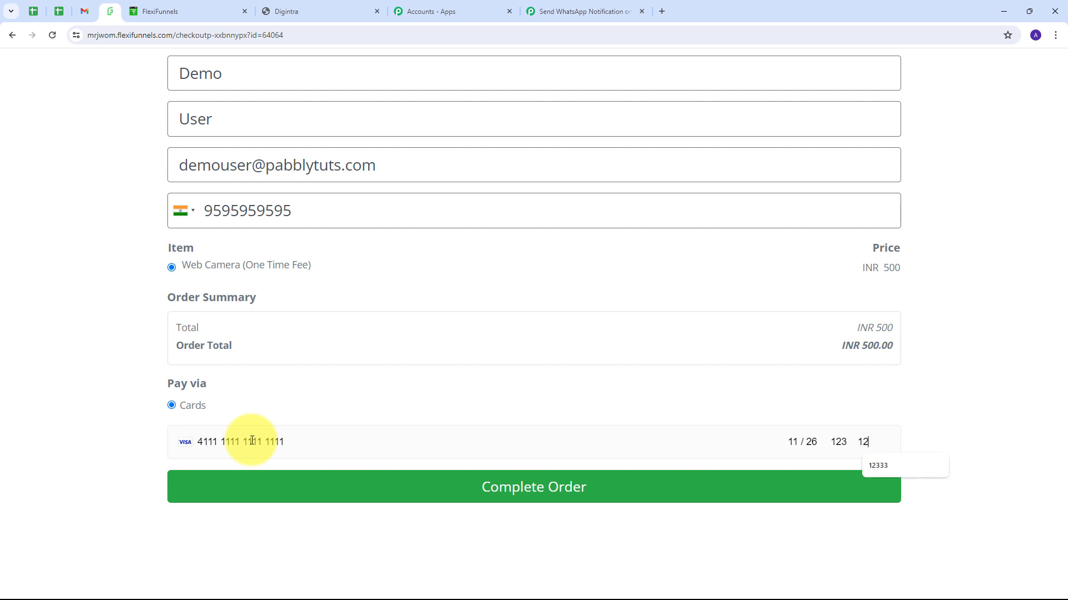
pyautogui.write('333')
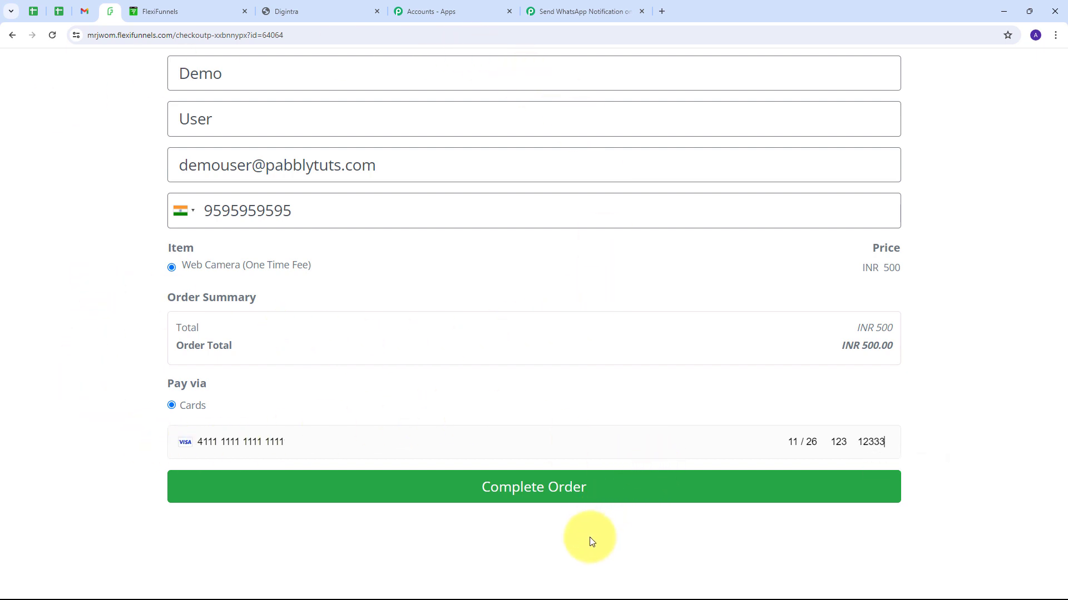
pyautogui.click(531, 493)
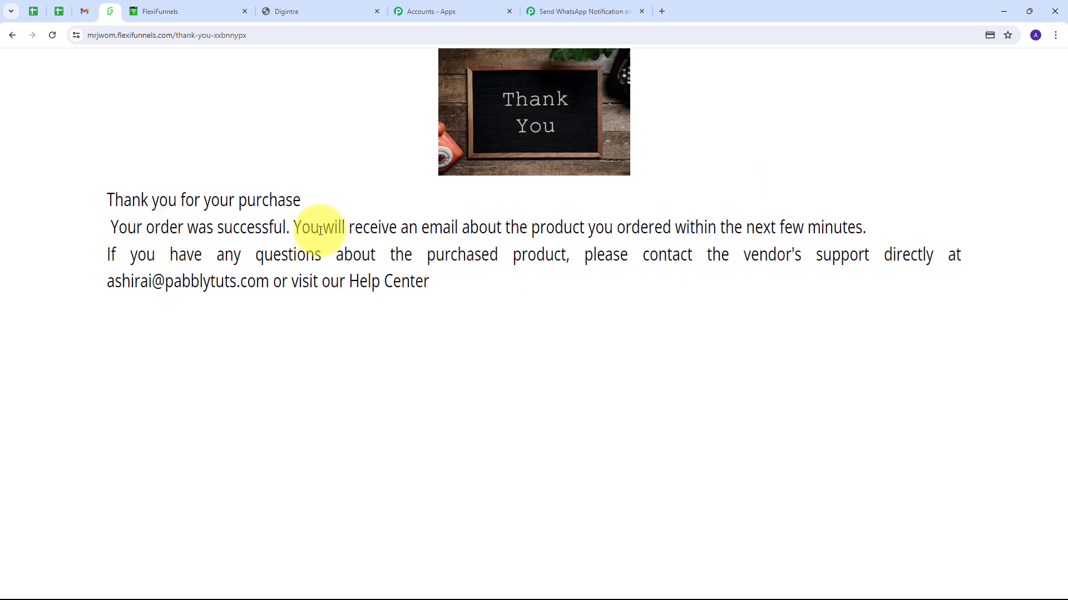
# Step: Return to the Pabbly workflow and check the captured webhook response's Url value
pyautogui.click(581, 10)
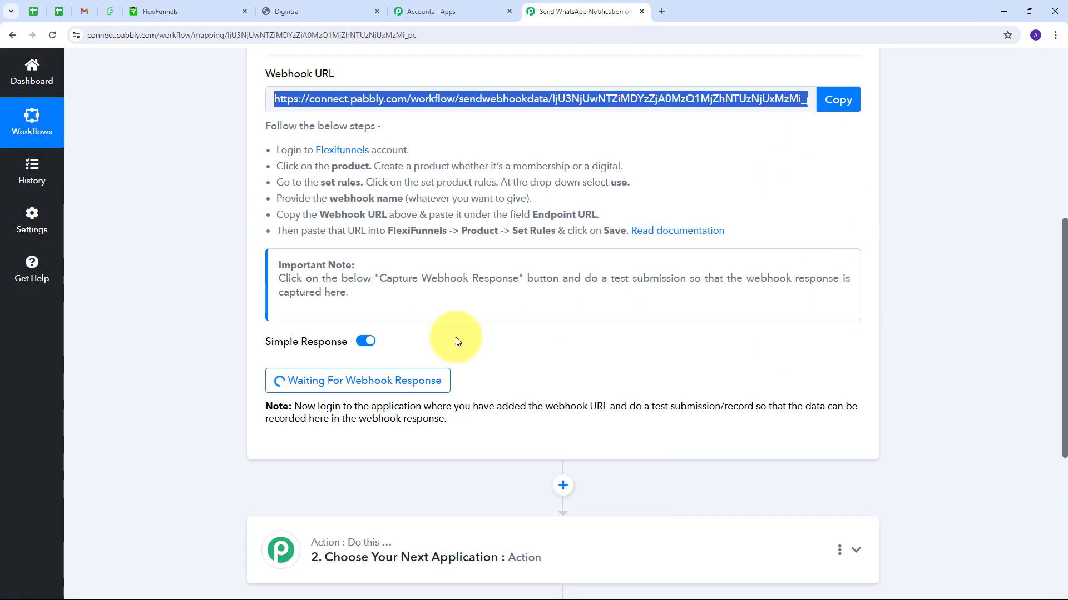
pyautogui.scroll(-6, 909, 295)
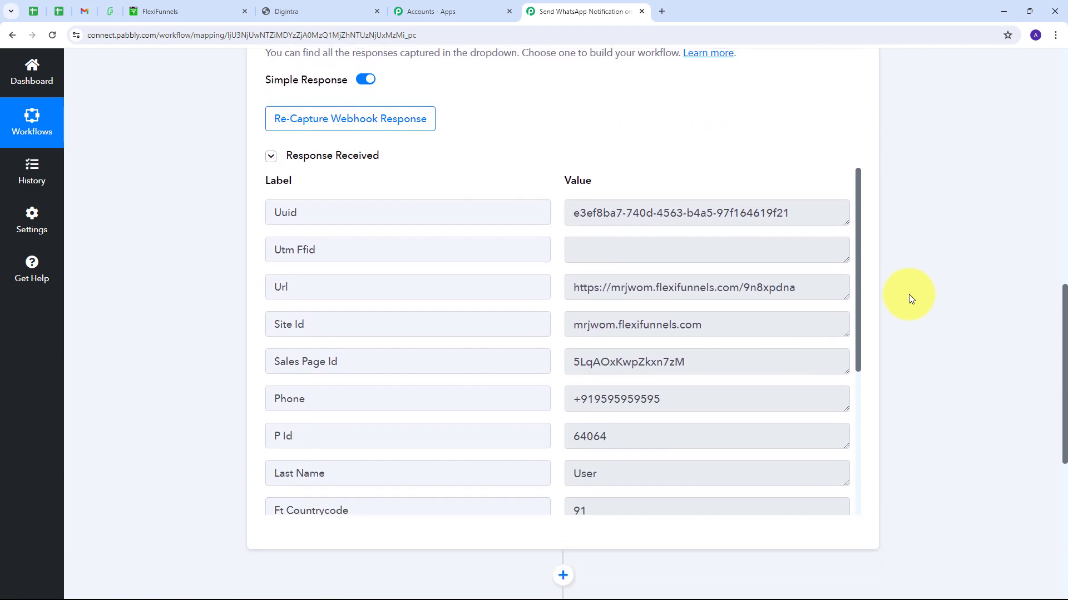
pyautogui.scroll(-1, 358, 276)
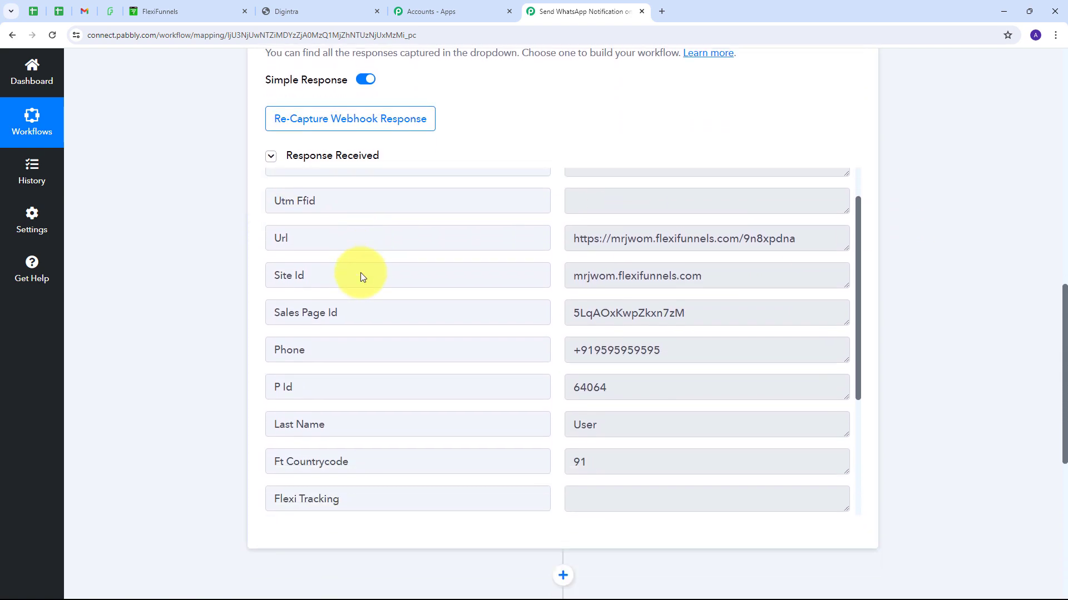
pyautogui.click(750, 270)
pyautogui.click(806, 229)
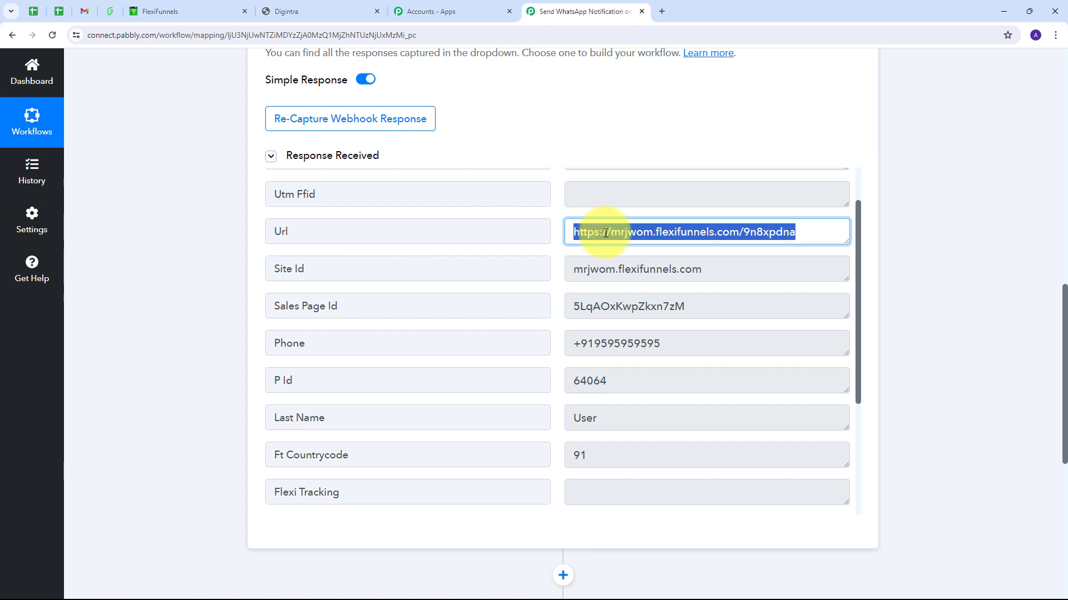
pyautogui.scroll(-1, 286, 336)
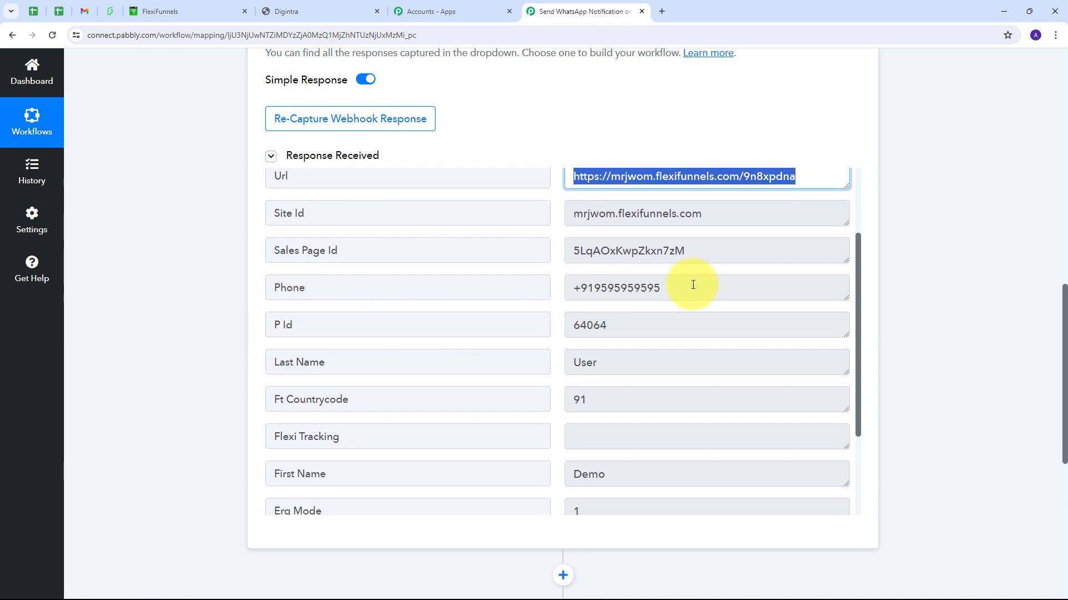
# Step: Inspect the captured Phone, P Id 64064, Last Name, Ft Countrycode and Email values
pyautogui.click(570, 289)
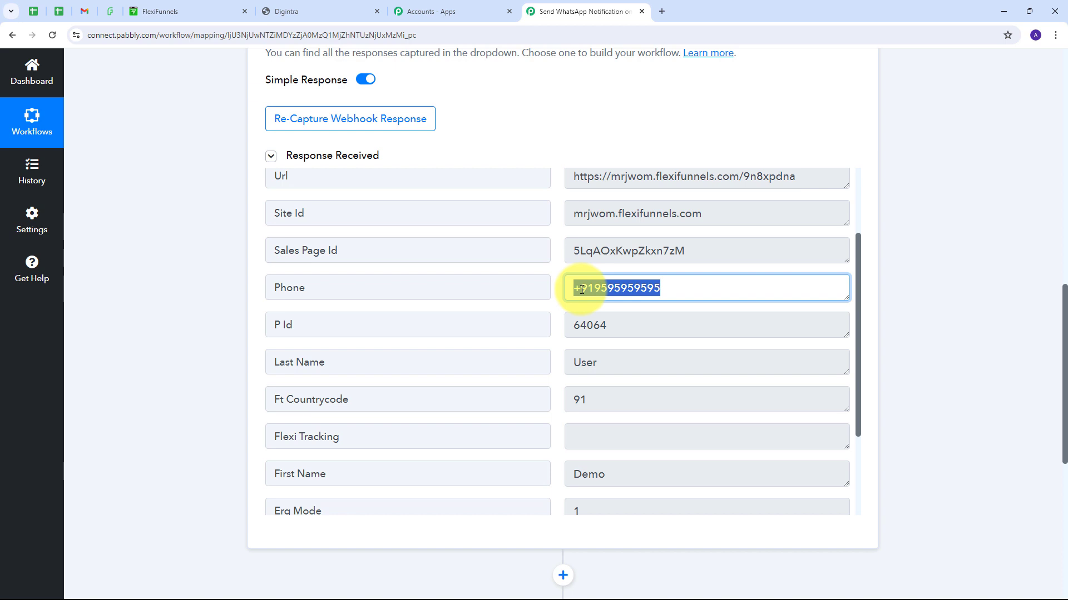
pyautogui.click(639, 325)
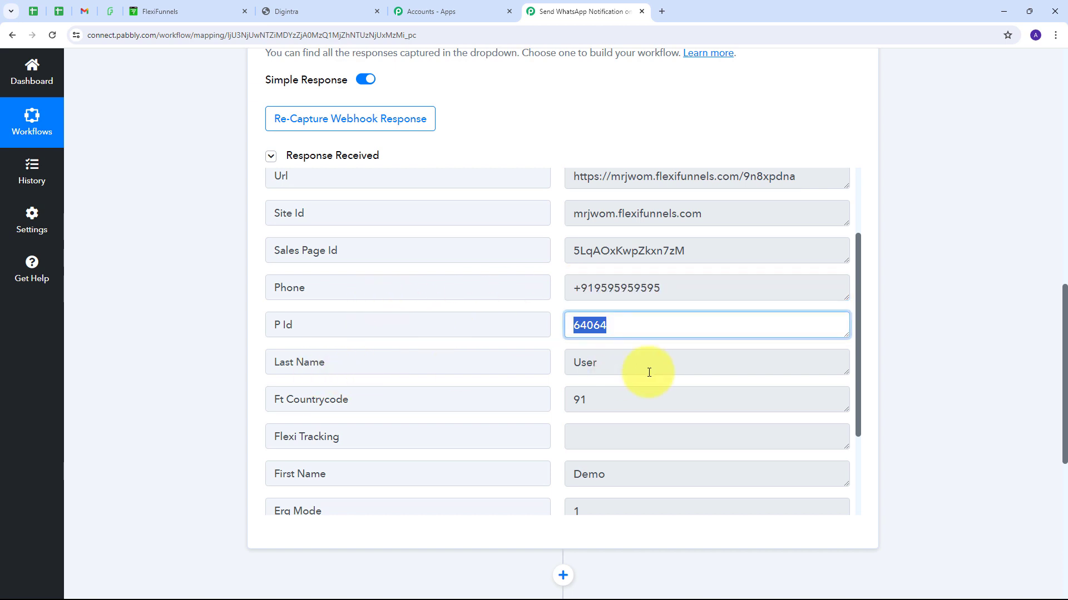
pyautogui.click(674, 478)
pyautogui.click(677, 359)
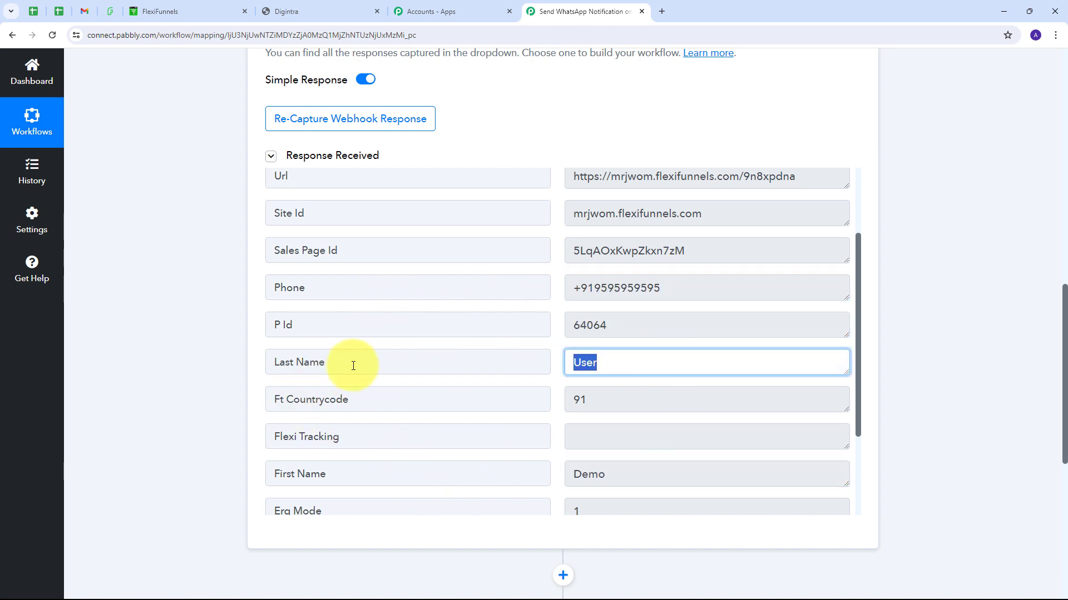
pyautogui.click(606, 399)
pyautogui.scroll(-2, 634, 389)
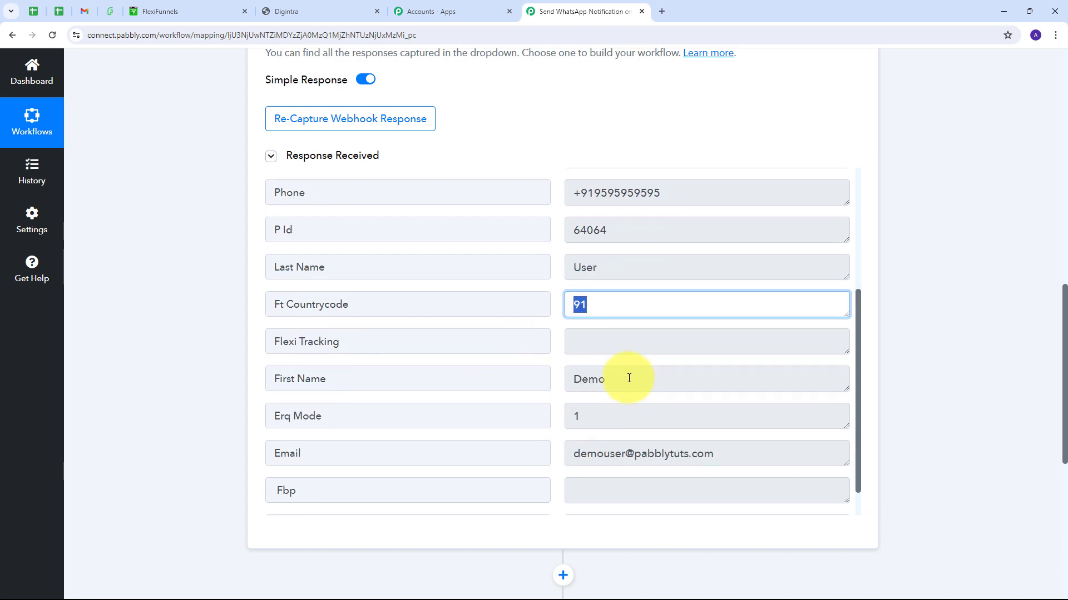
pyautogui.scroll(-1, 629, 378)
pyautogui.click(602, 266)
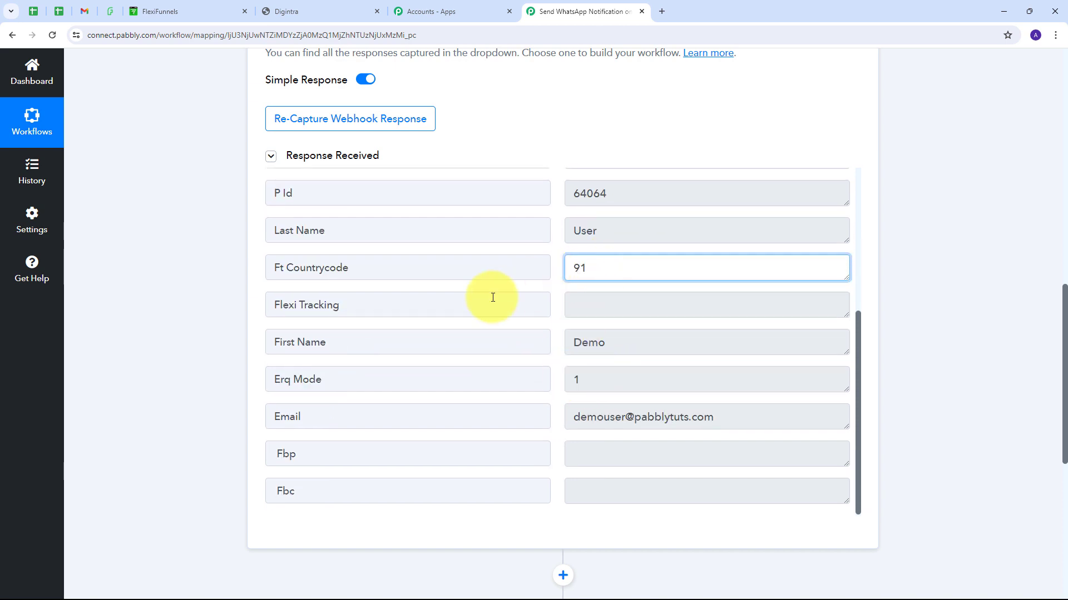
pyautogui.scroll(-1, 493, 298)
pyautogui.click(750, 360)
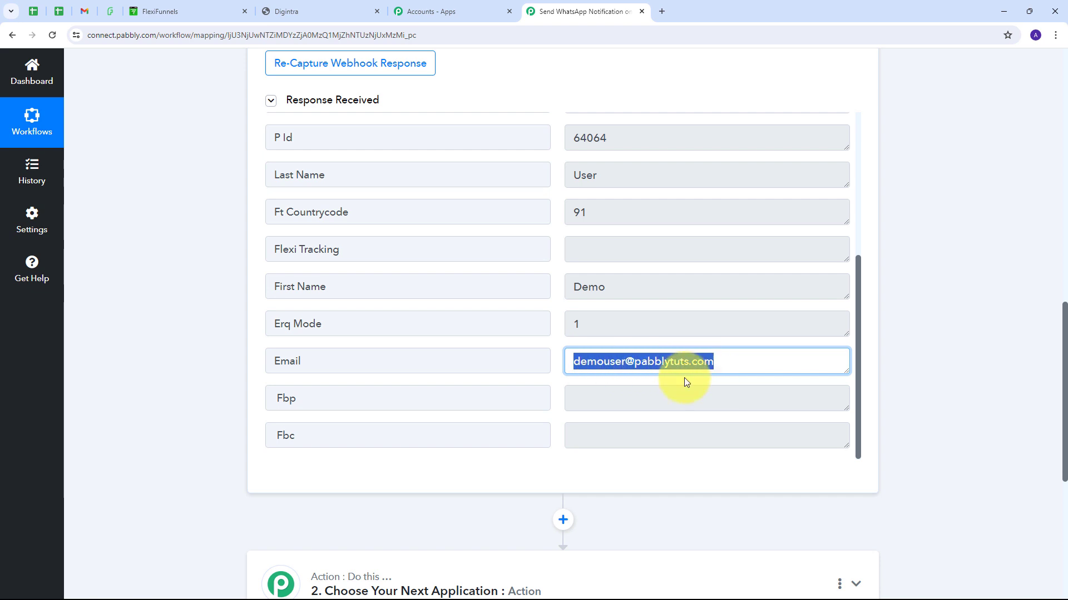
pyautogui.scroll(5, 549, 374)
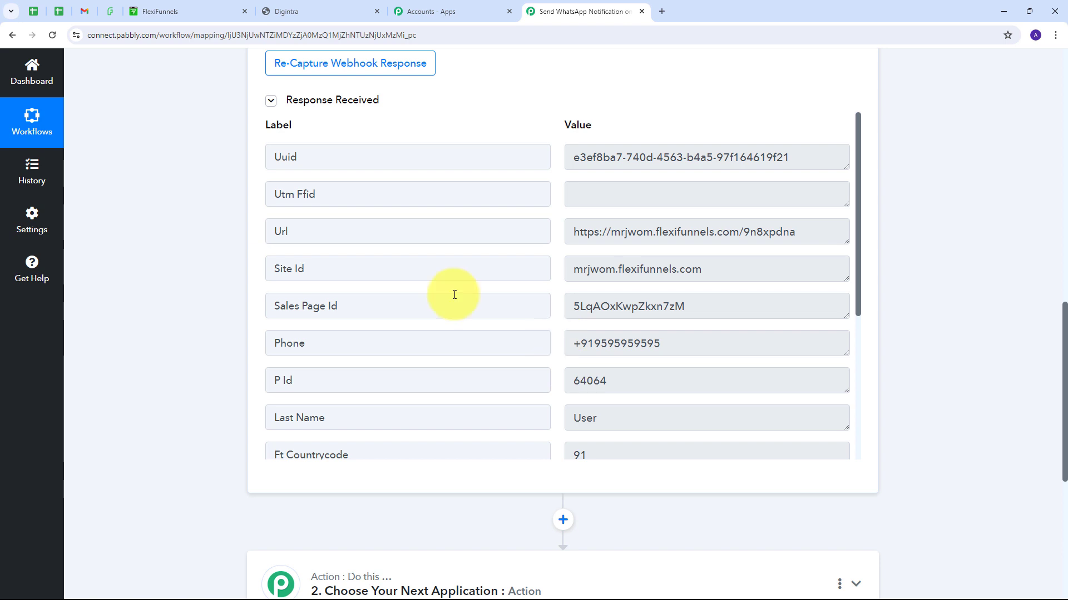
pyautogui.scroll(-4, 834, 299)
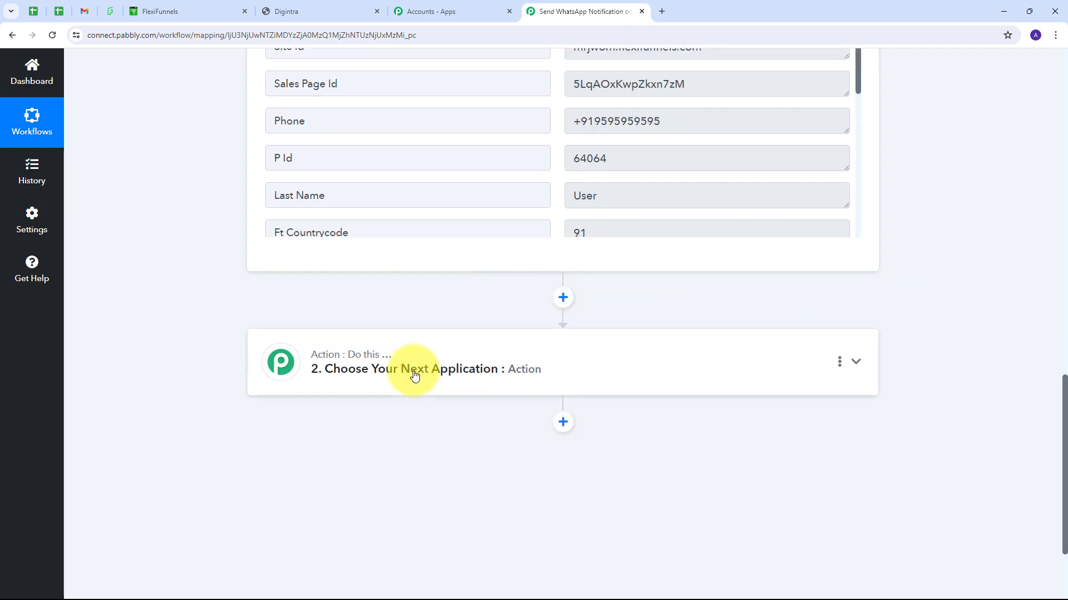
# Step: Set the action to MSG24x7 (Official WhatsApp) Send WhatsApp Template and choose Add New Connection
pyautogui.click(644, 348)
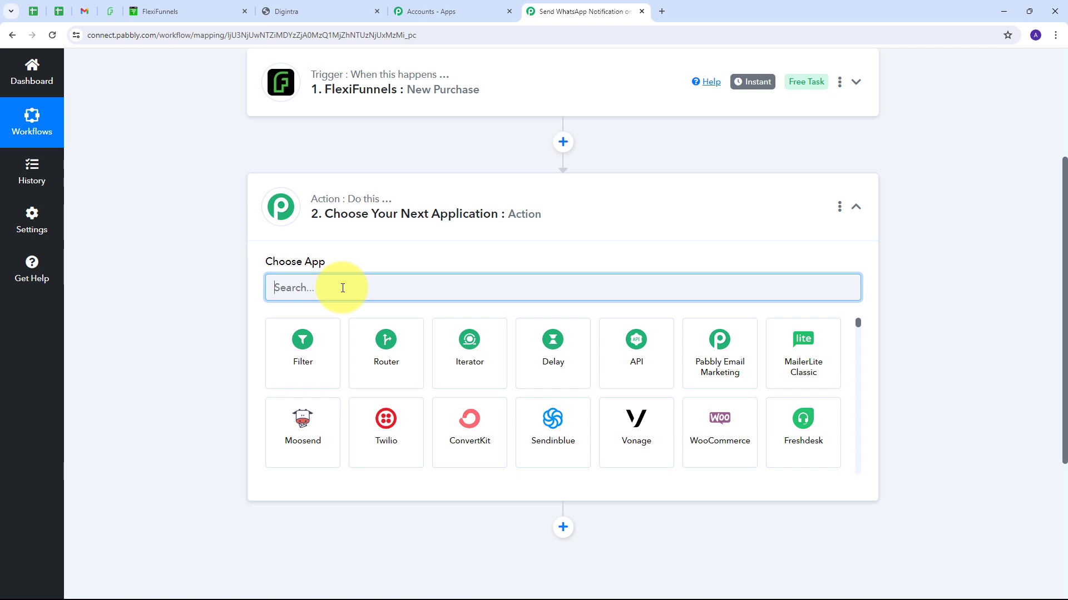
pyautogui.write('msg2')
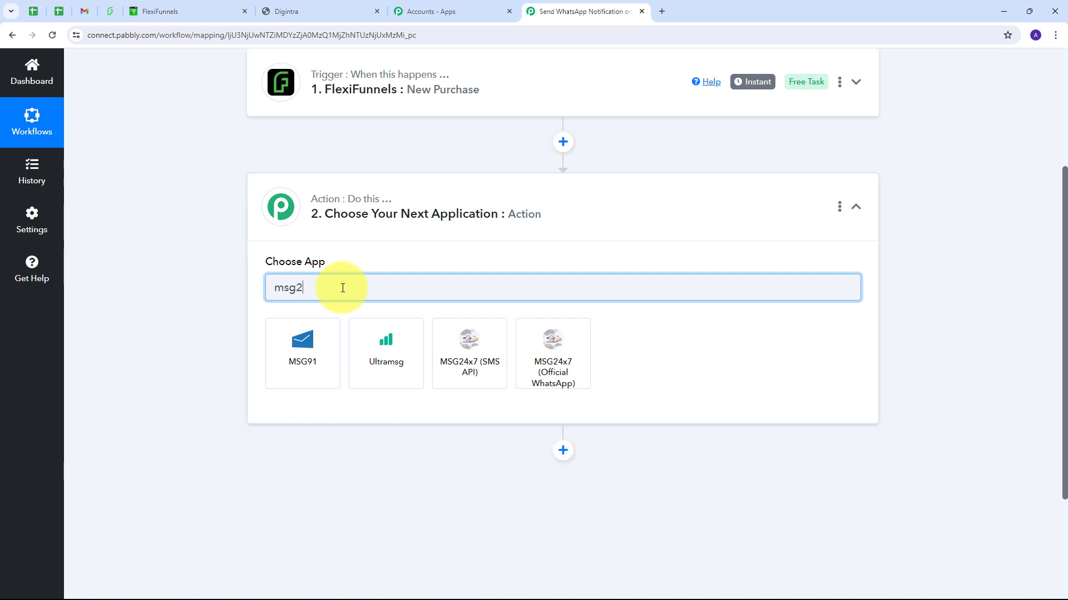
pyautogui.write('4x7')
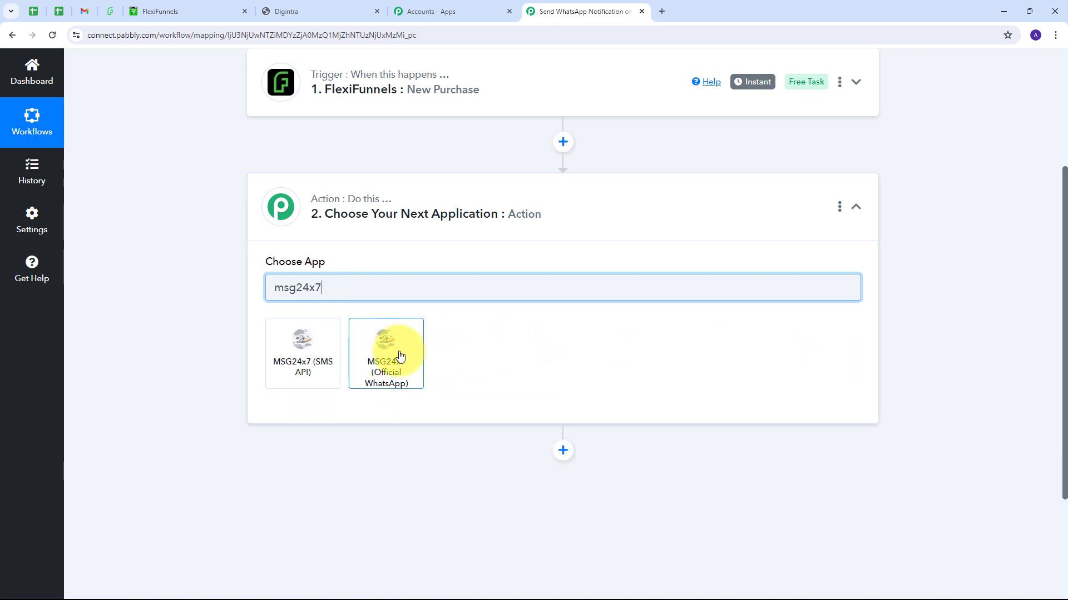
pyautogui.click(397, 354)
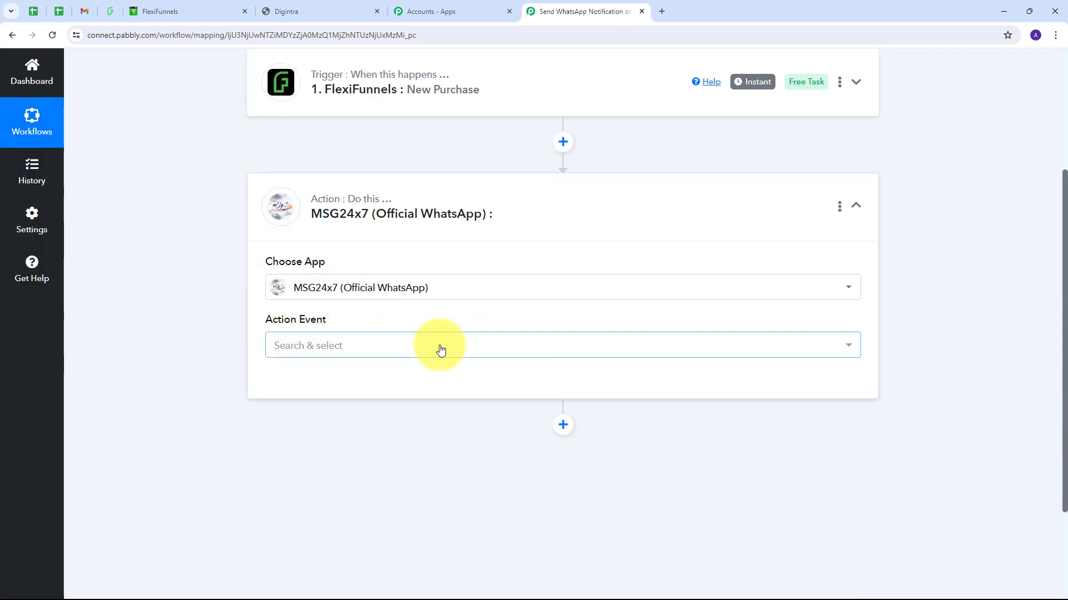
pyautogui.click(440, 349)
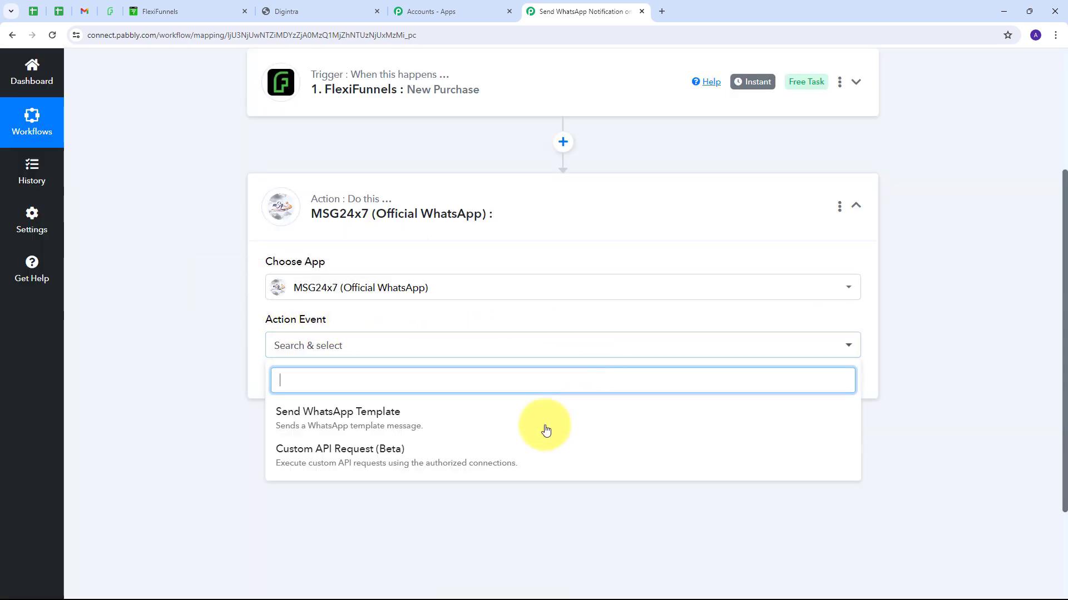
pyautogui.click(343, 422)
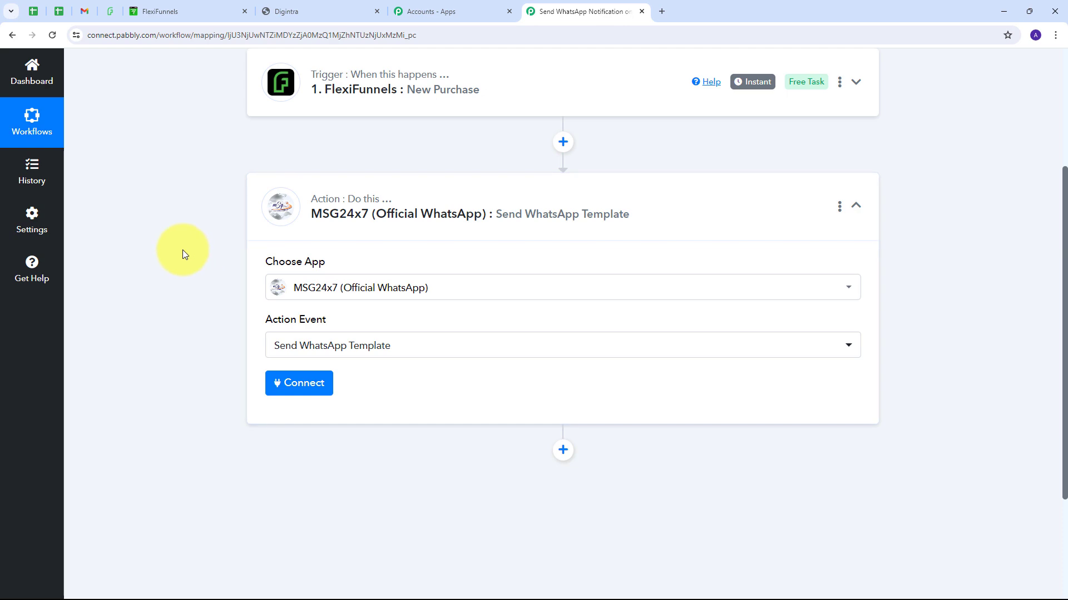
pyautogui.click(299, 390)
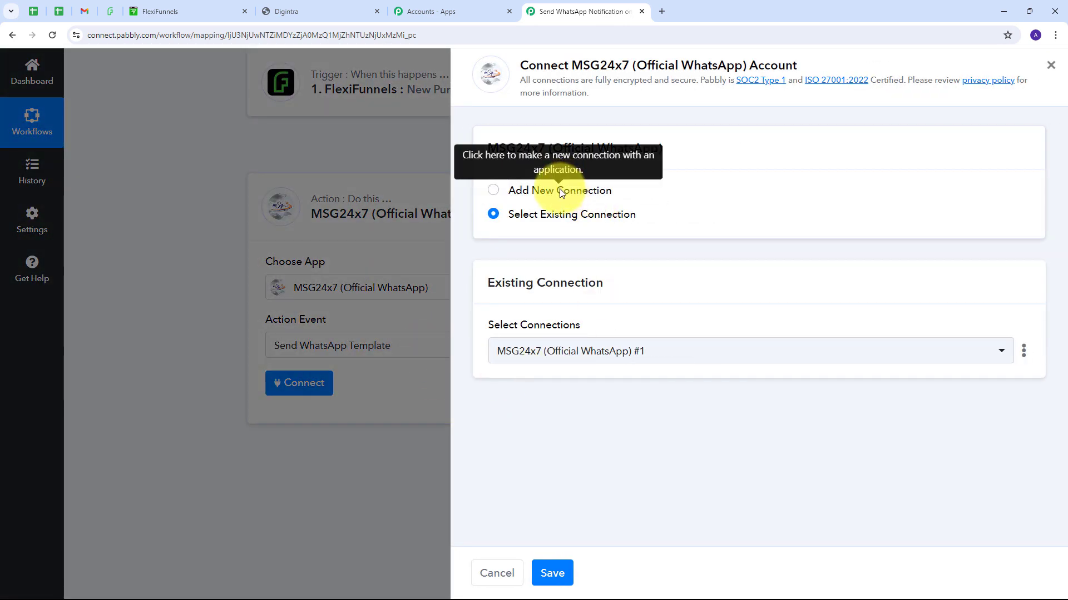
pyautogui.click(559, 190)
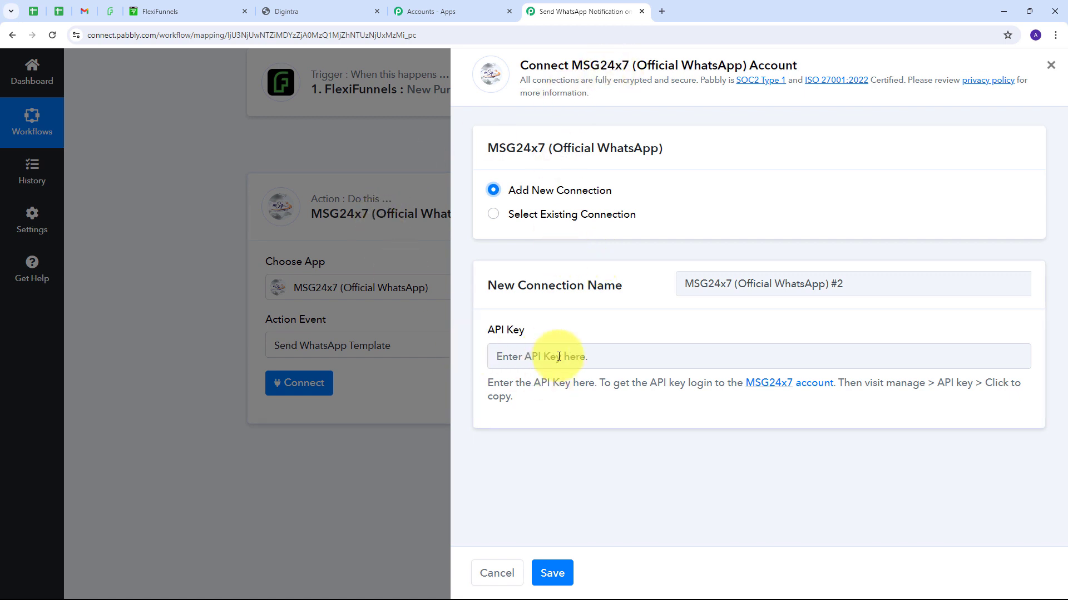
# Step: Regenerate the MSG24x7 API key under Manage > API Key, copy it, and paste it into Pabbly's API Key field
pyautogui.click(308, 2)
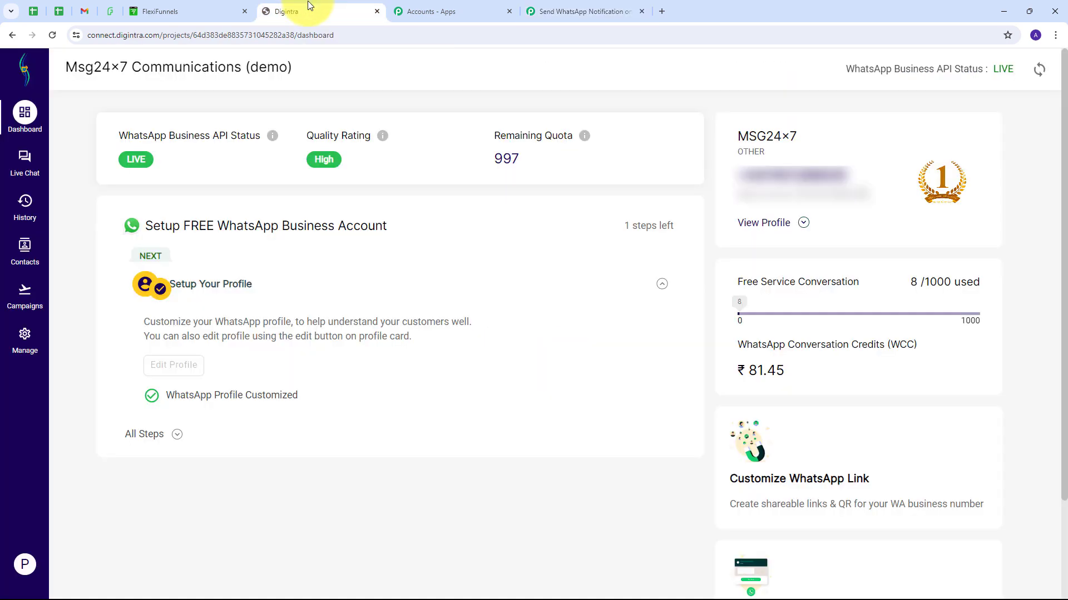
pyautogui.click(24, 340)
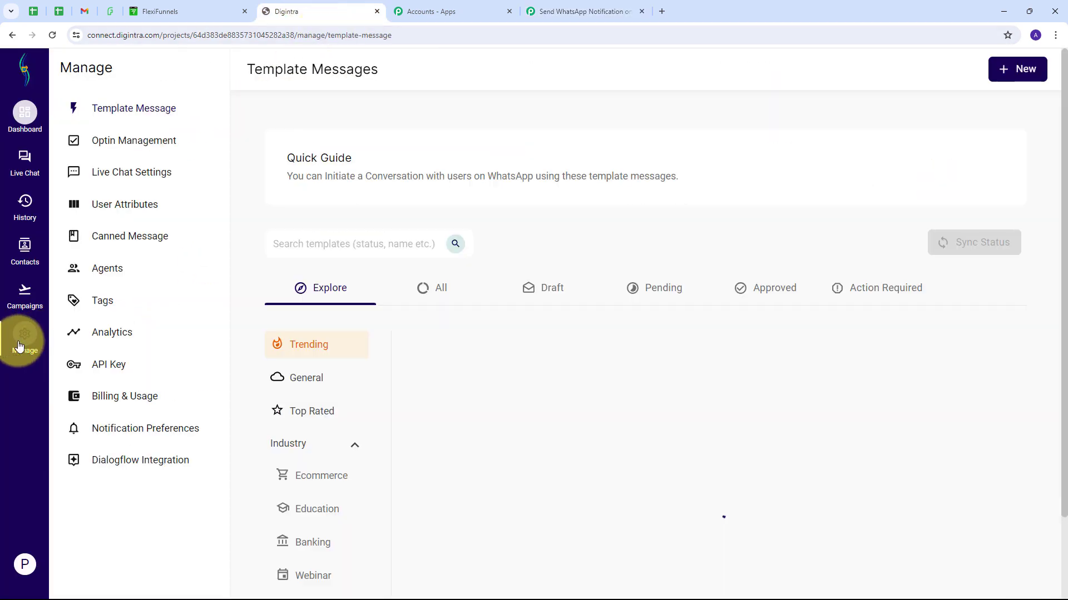
pyautogui.click(103, 371)
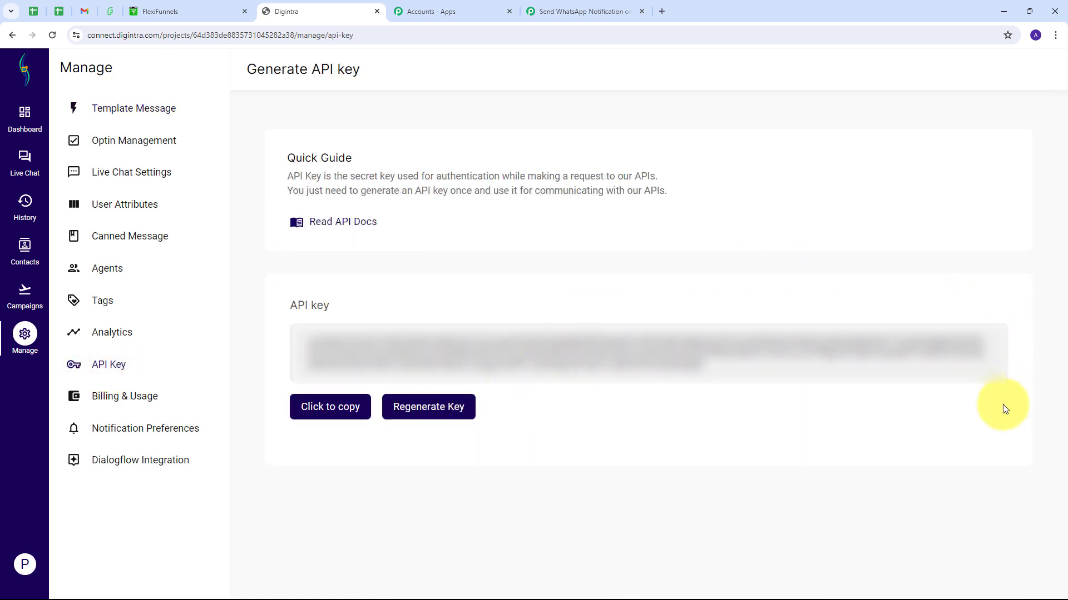
pyautogui.click(324, 408)
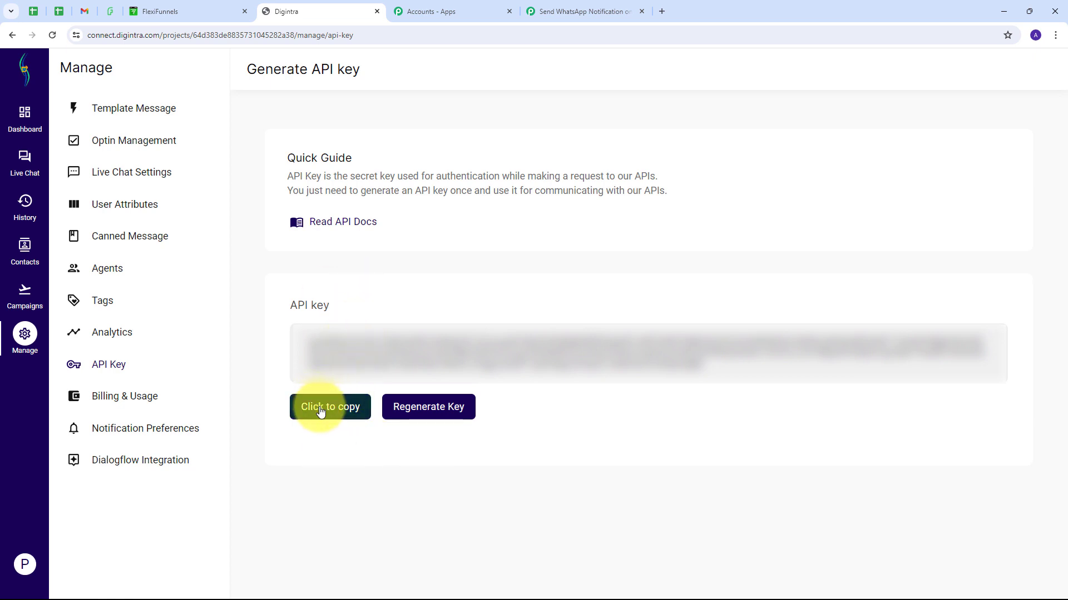
pyautogui.click(424, 417)
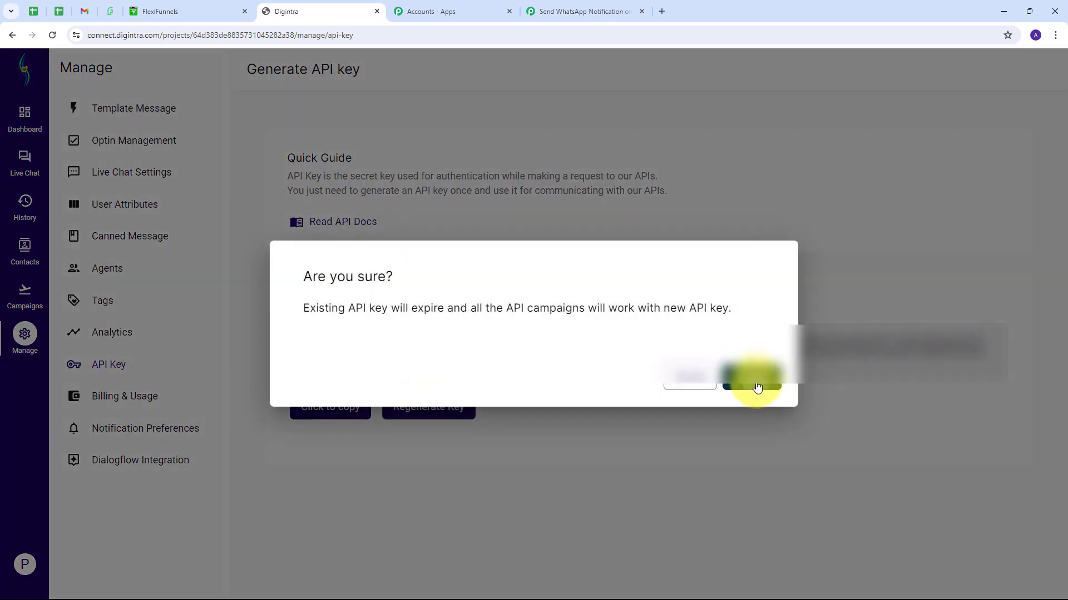
pyautogui.click(757, 388)
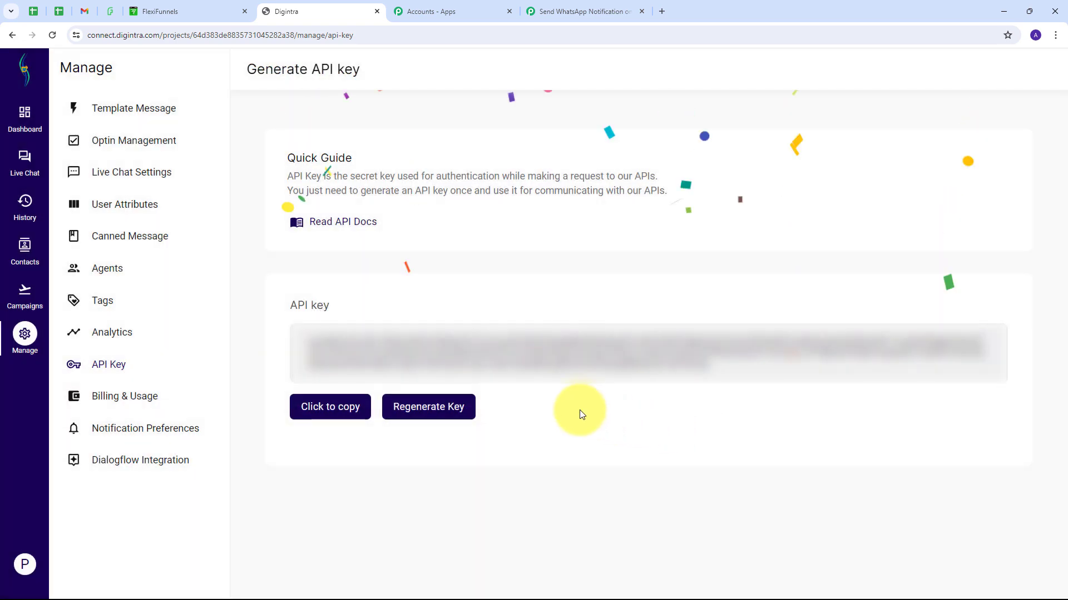
pyautogui.click(323, 409)
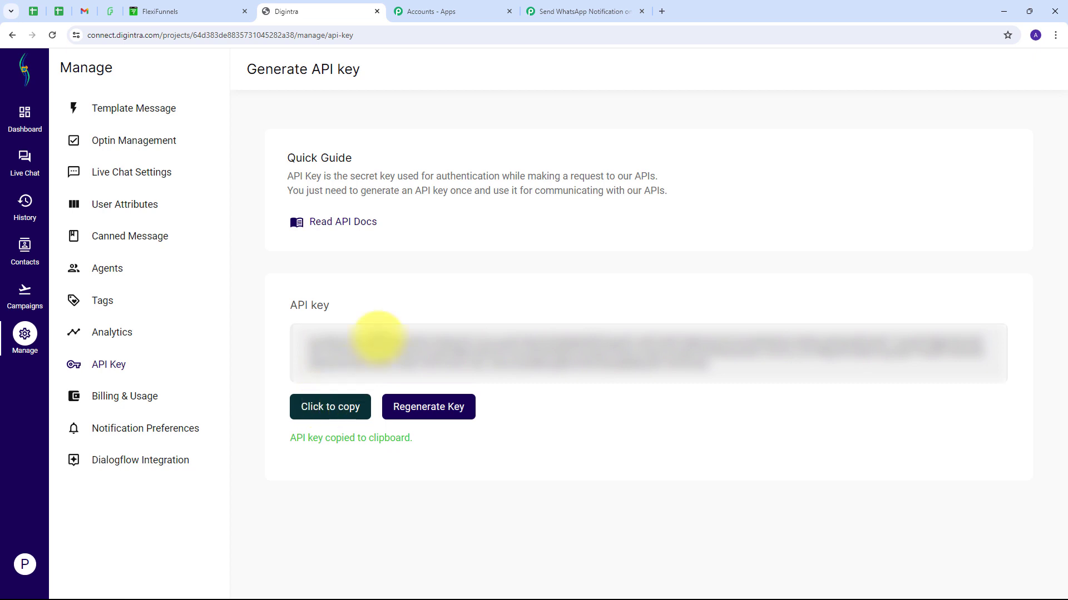
pyautogui.click(575, 12)
pyautogui.click(548, 355)
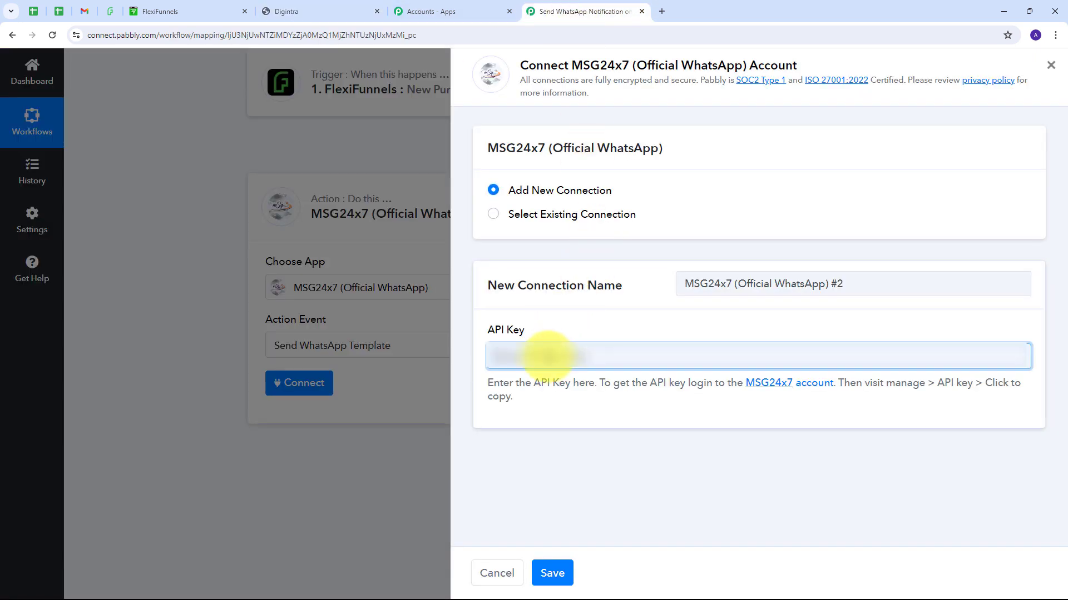
# Step: Paste the MSG24x7 API key and save the new connection
pyautogui.hotkey('ctrl', 'v')
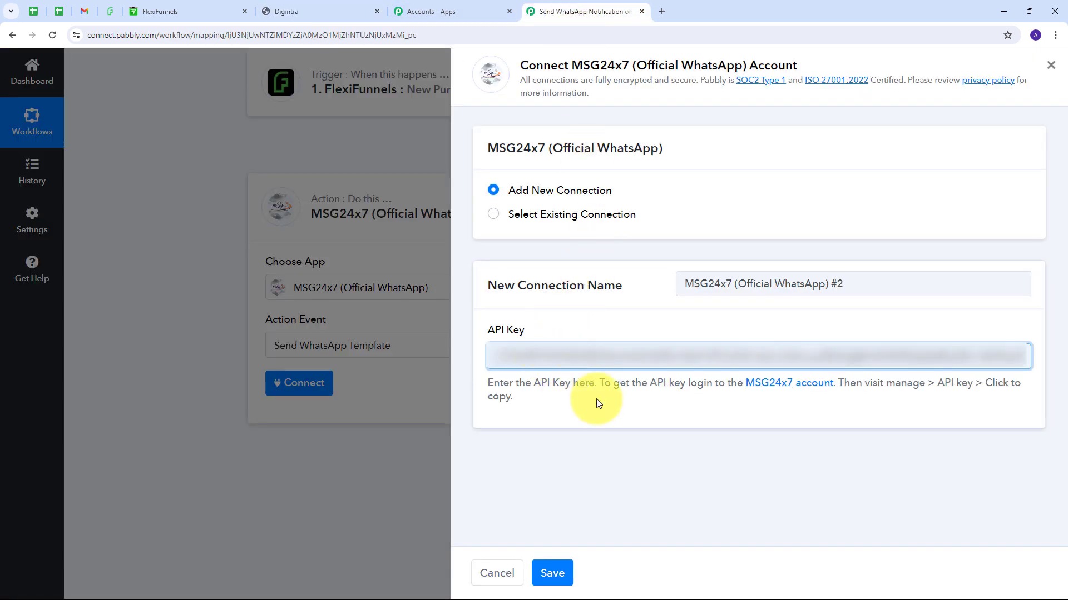
pyautogui.click(552, 574)
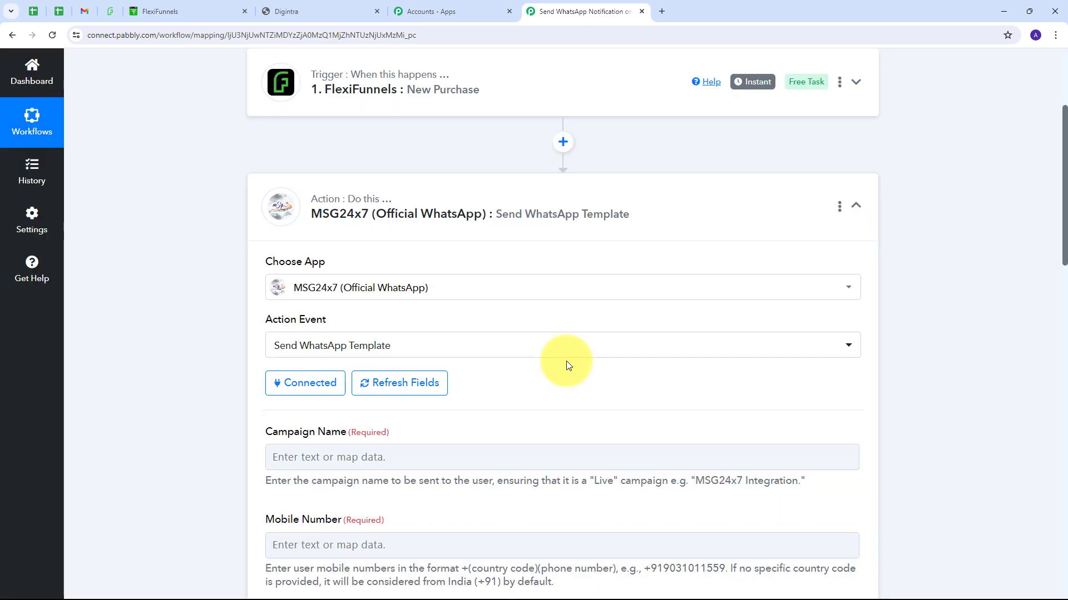
pyautogui.scroll(-8, 573, 266)
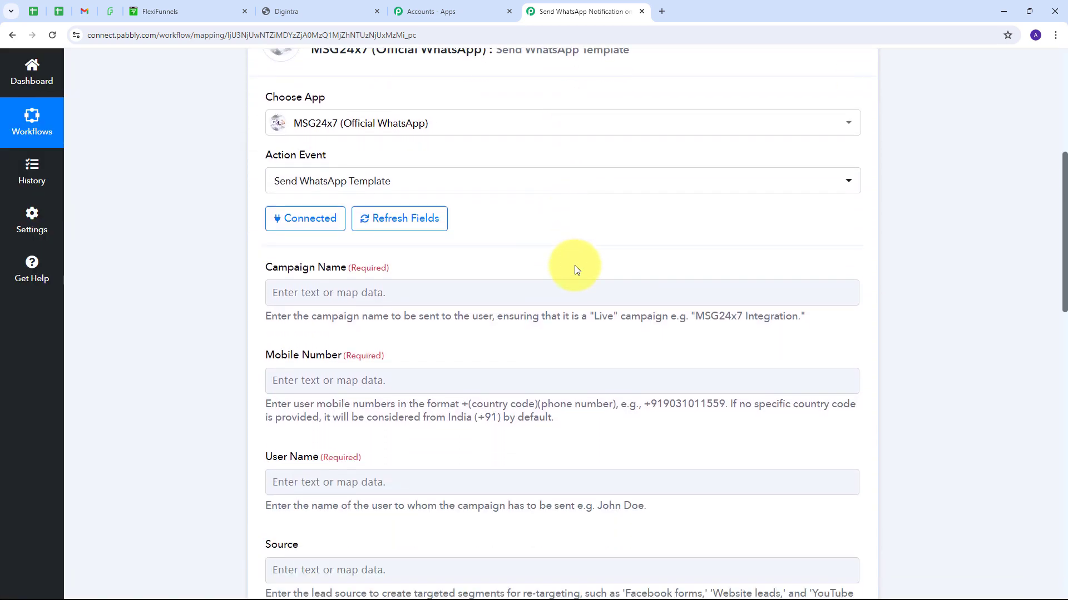
# Step: Review the Send WhatsApp Template fields, then go to Digintra's API key page
pyautogui.scroll(-3, 575, 270)
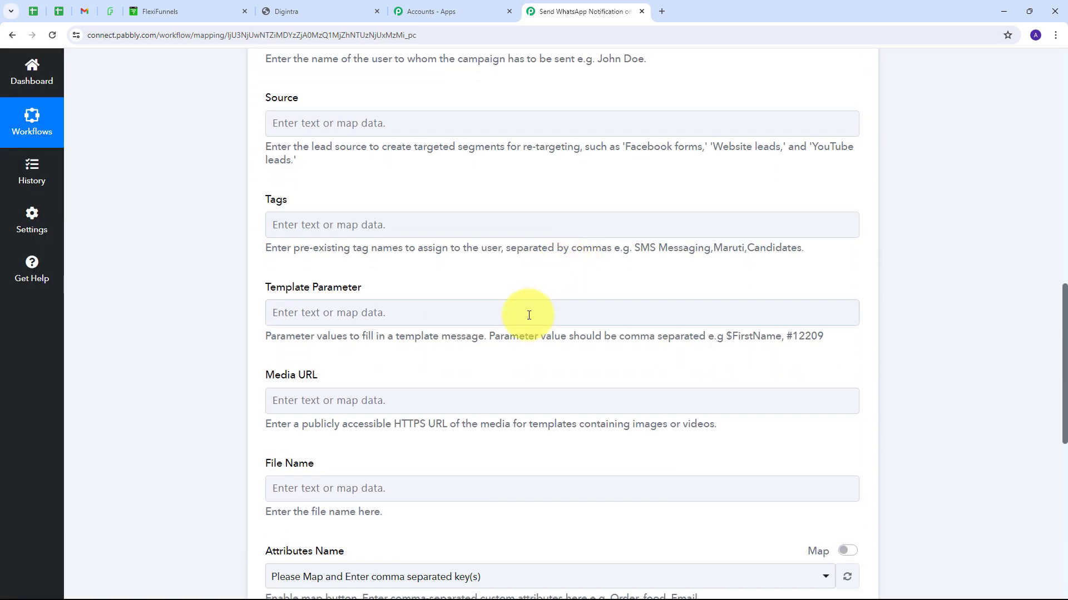
pyautogui.scroll(6, 529, 316)
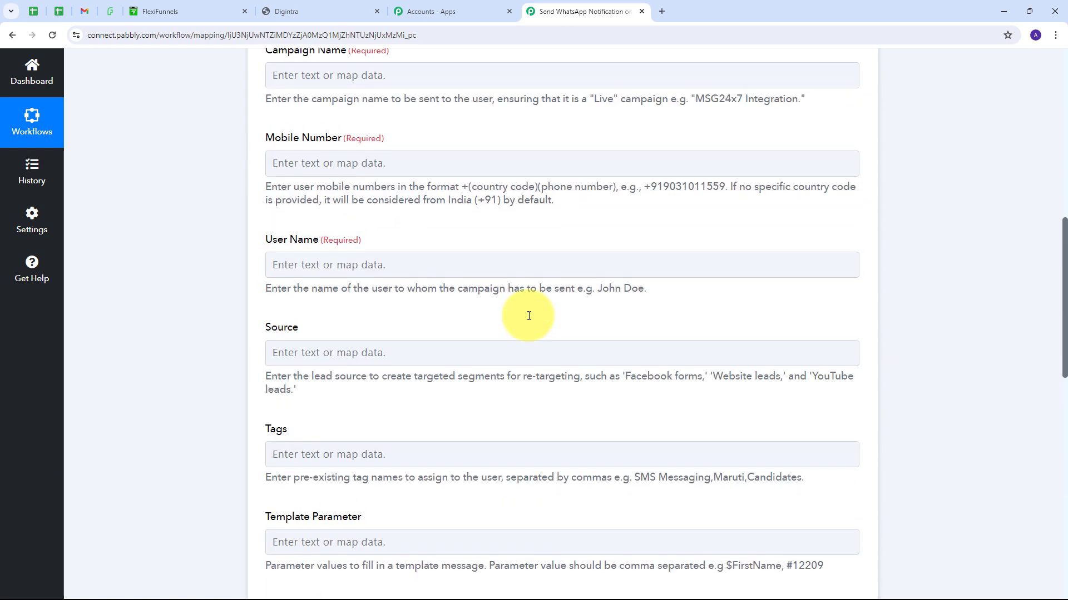
pyautogui.scroll(2, 528, 316)
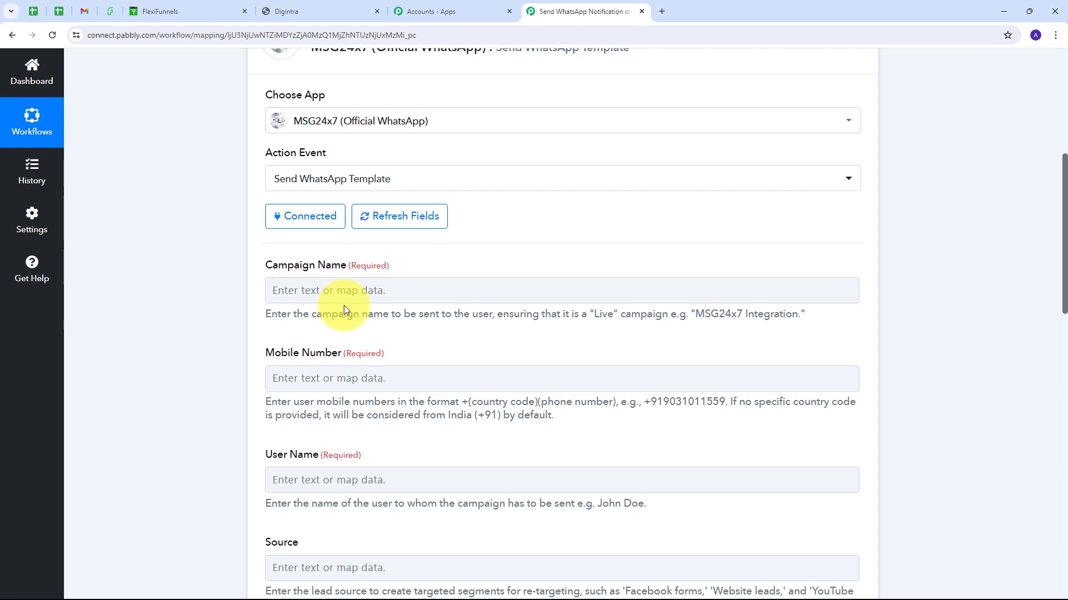
pyautogui.click(313, 7)
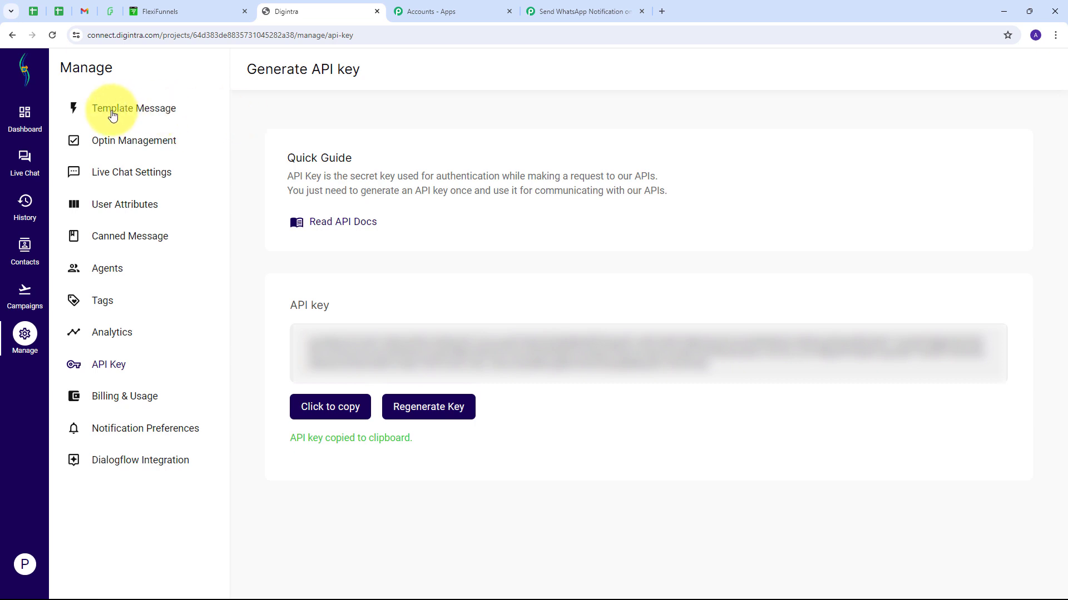
# Step: Open Template Messages and preview the flexifunnel_sale template's message text
pyautogui.click(140, 113)
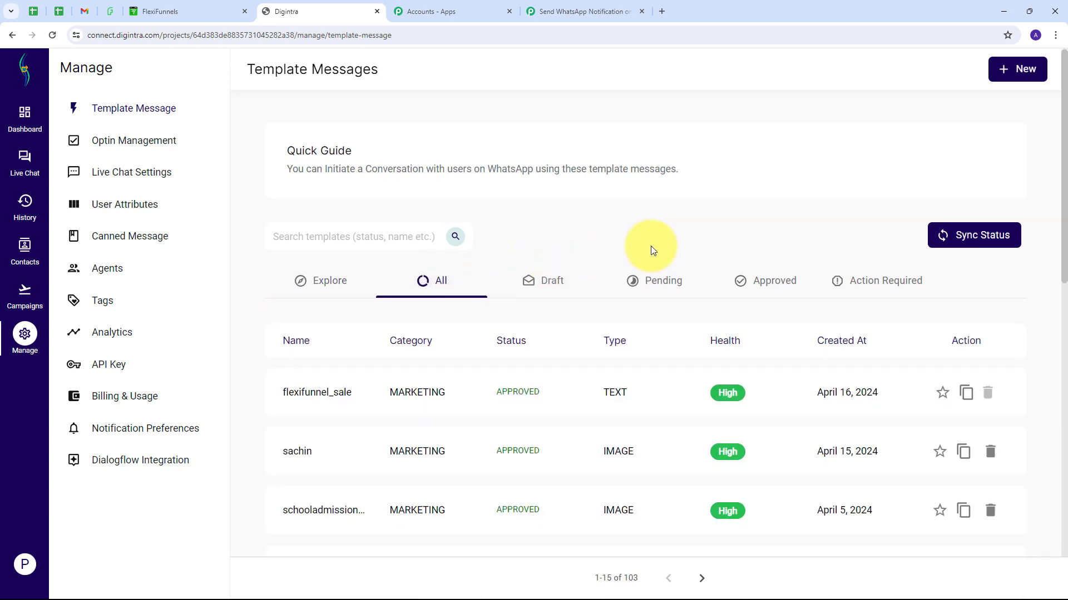
pyautogui.scroll(-2, 612, 244)
pyautogui.scroll(2, 460, 381)
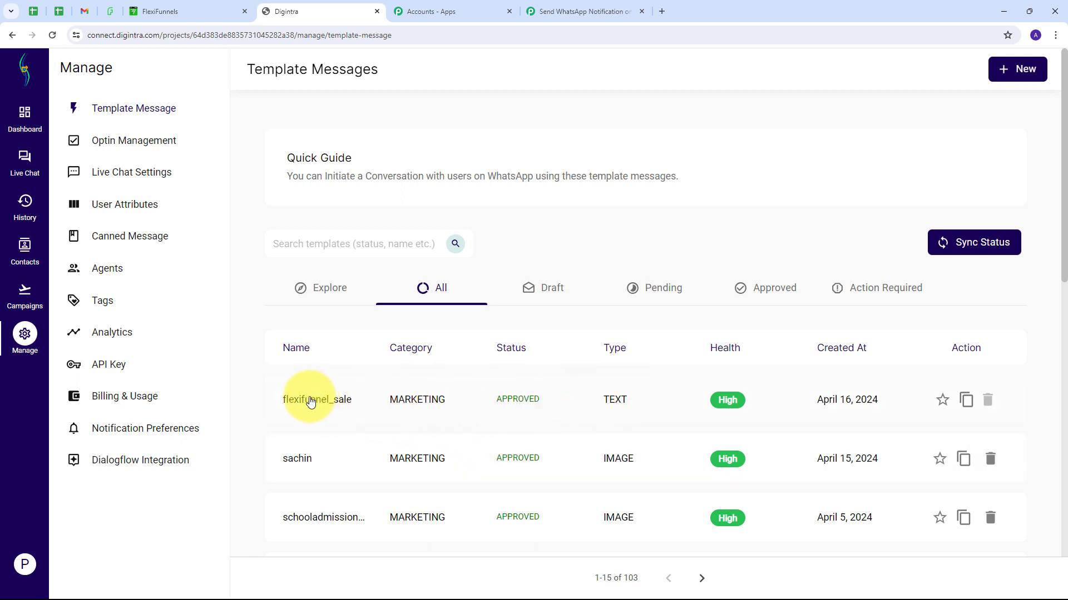
pyautogui.click(311, 402)
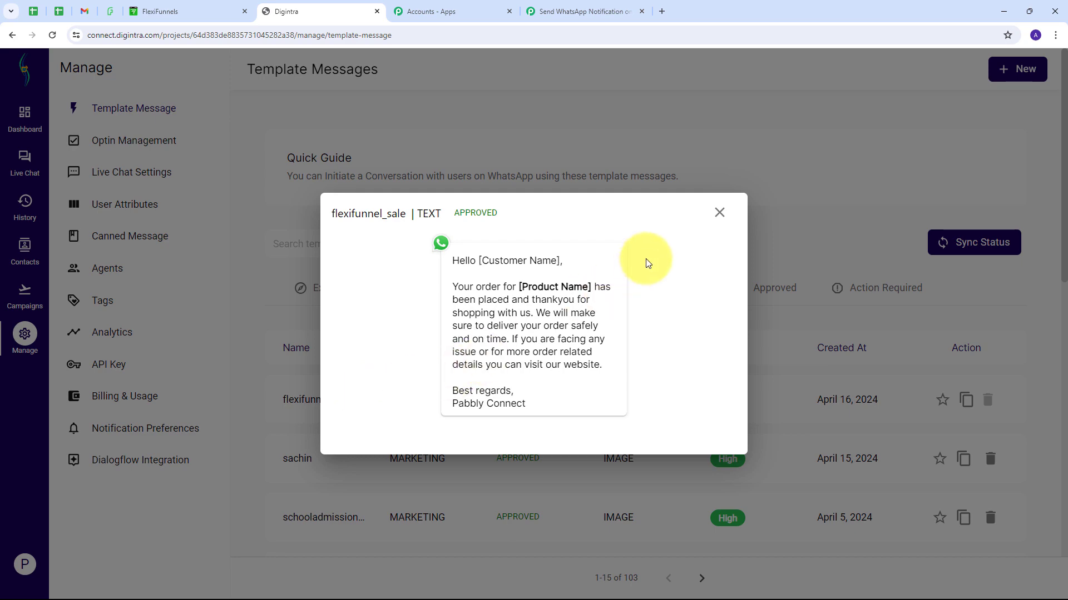
pyautogui.click(719, 212)
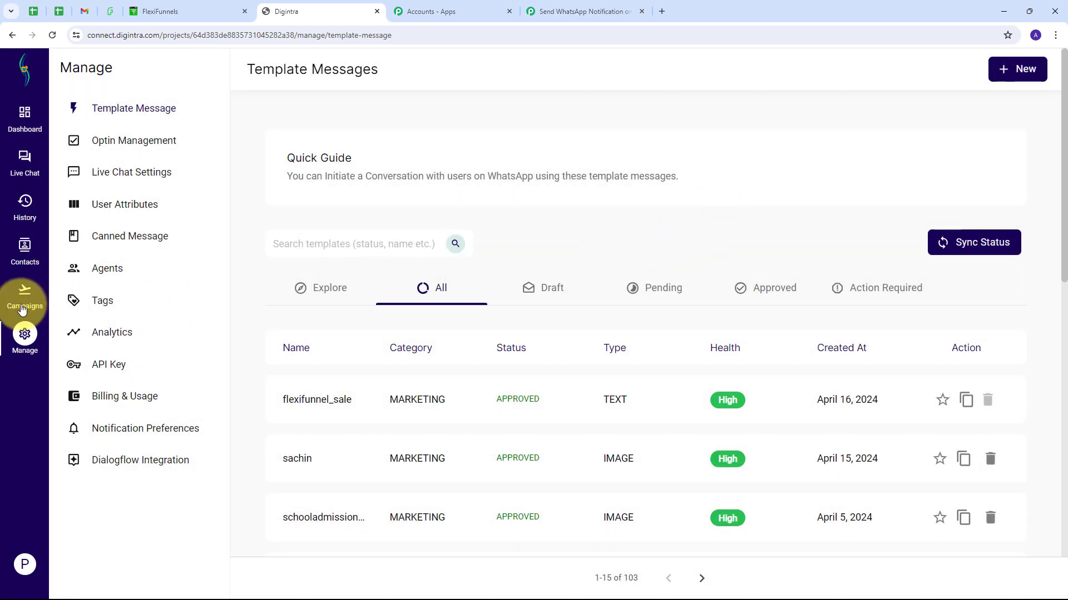
# Step: Open Campaigns, start an API campaign launch, then return to find the live FlexiFunnels Sales campaign
pyautogui.click(24, 291)
pyautogui.scroll(-1, 468, 412)
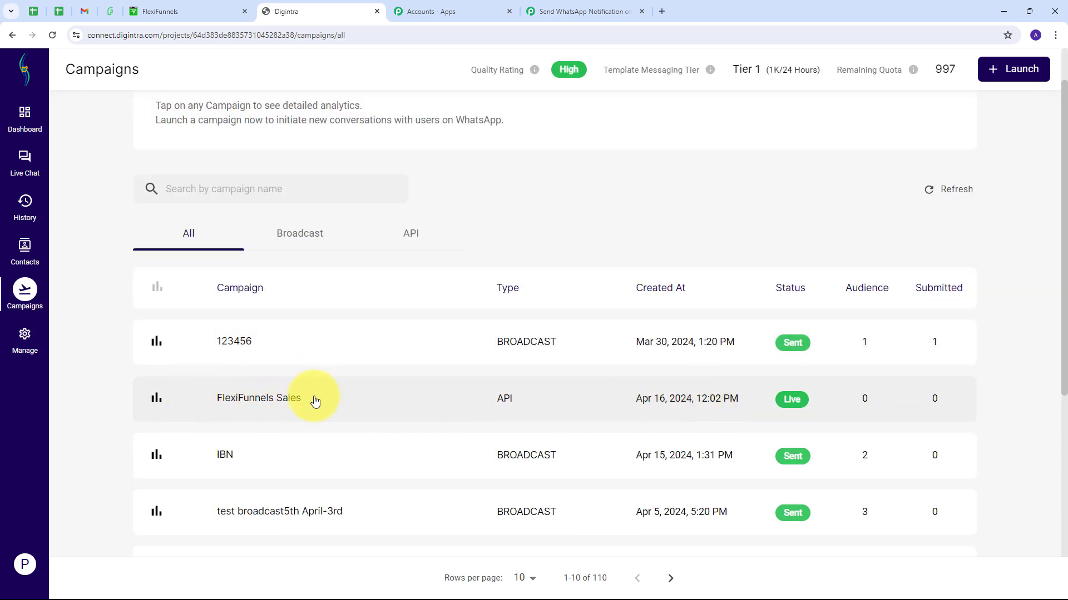
pyautogui.scroll(1, 358, 404)
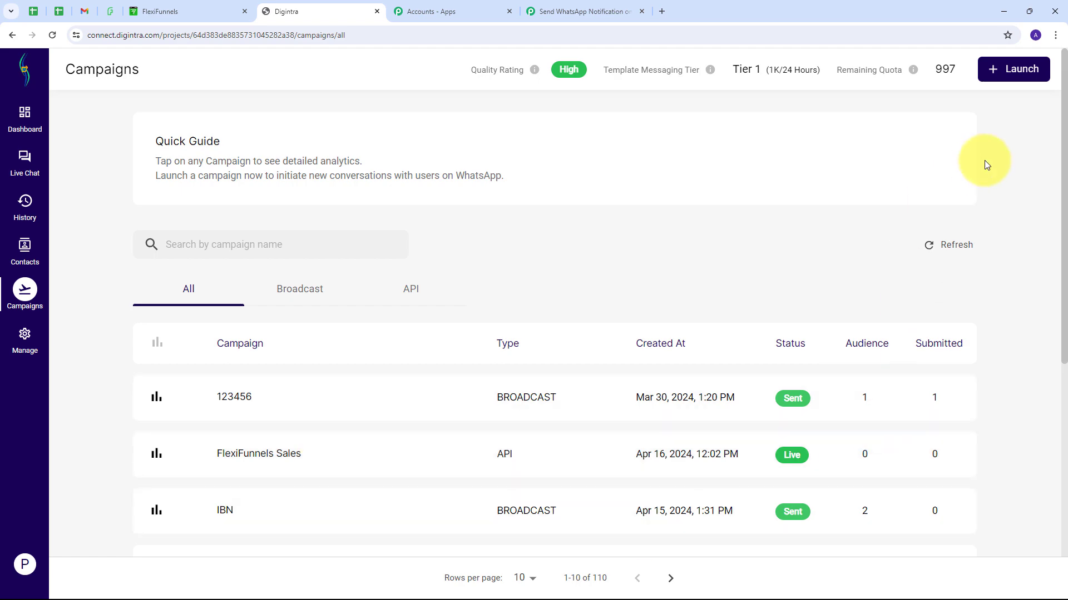
pyautogui.click(1011, 72)
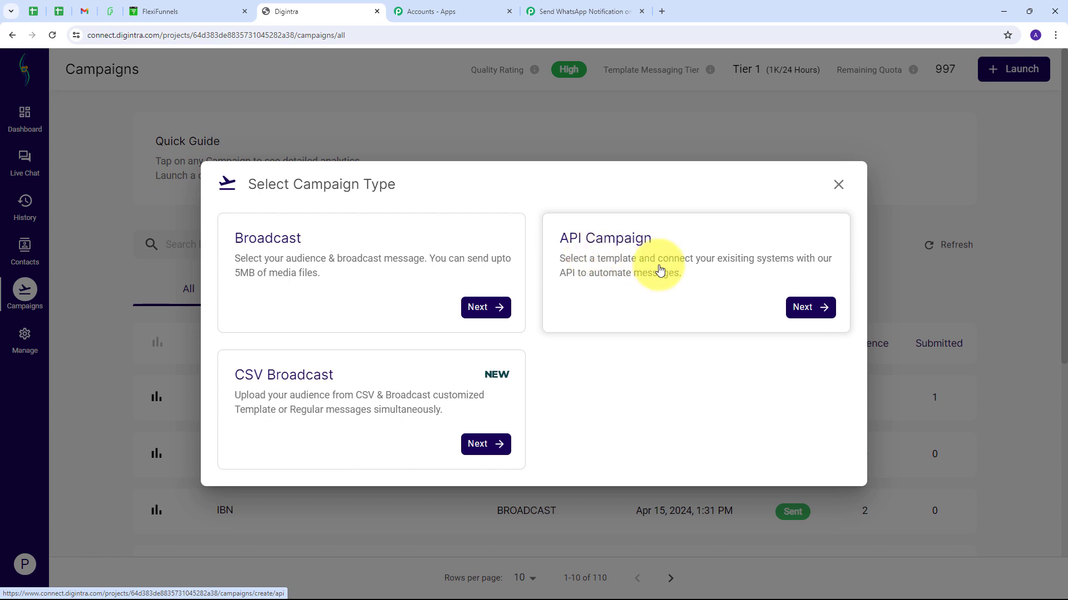
pyautogui.click(592, 259)
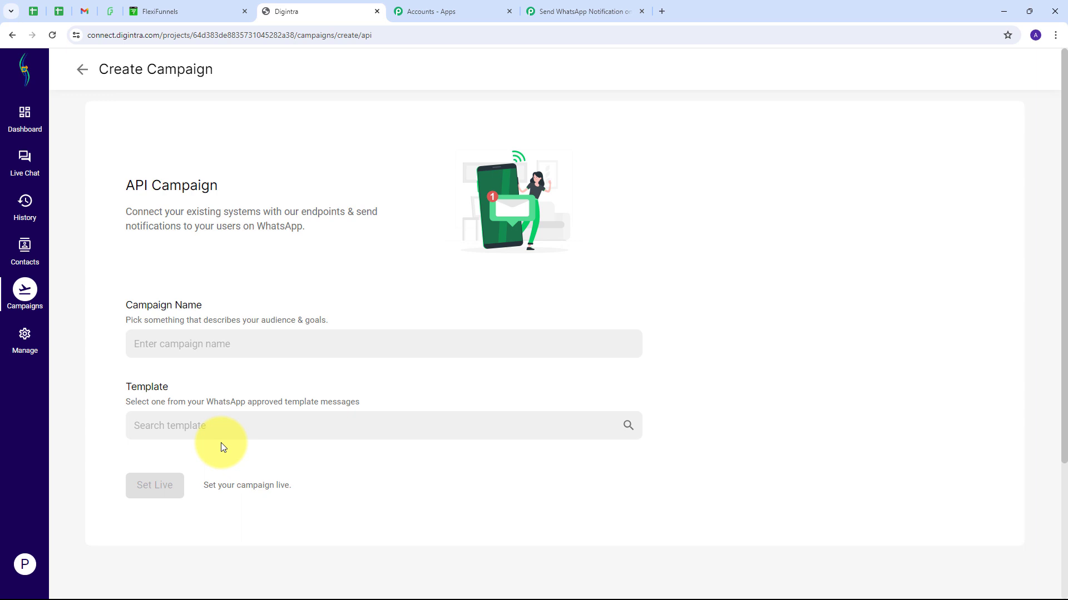
pyautogui.click(83, 70)
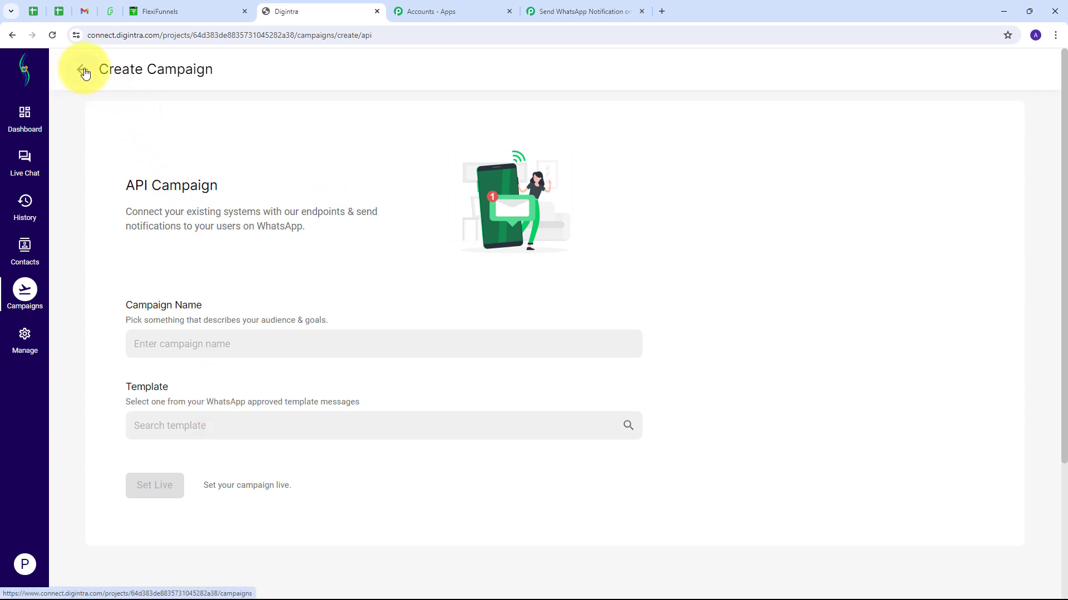
pyautogui.scroll(-1, 434, 317)
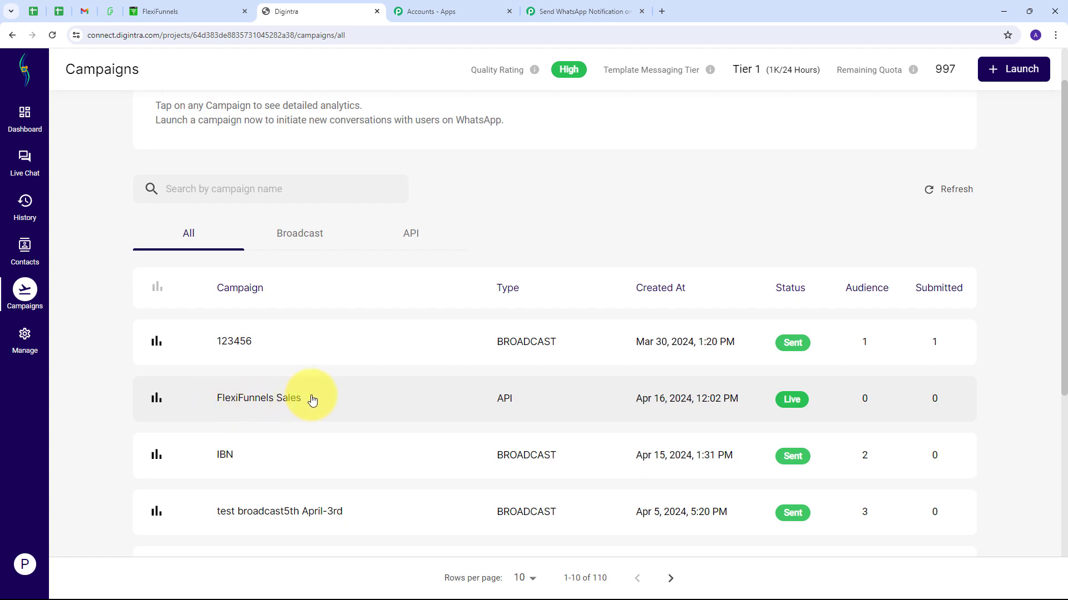
pyautogui.scroll(1, 301, 403)
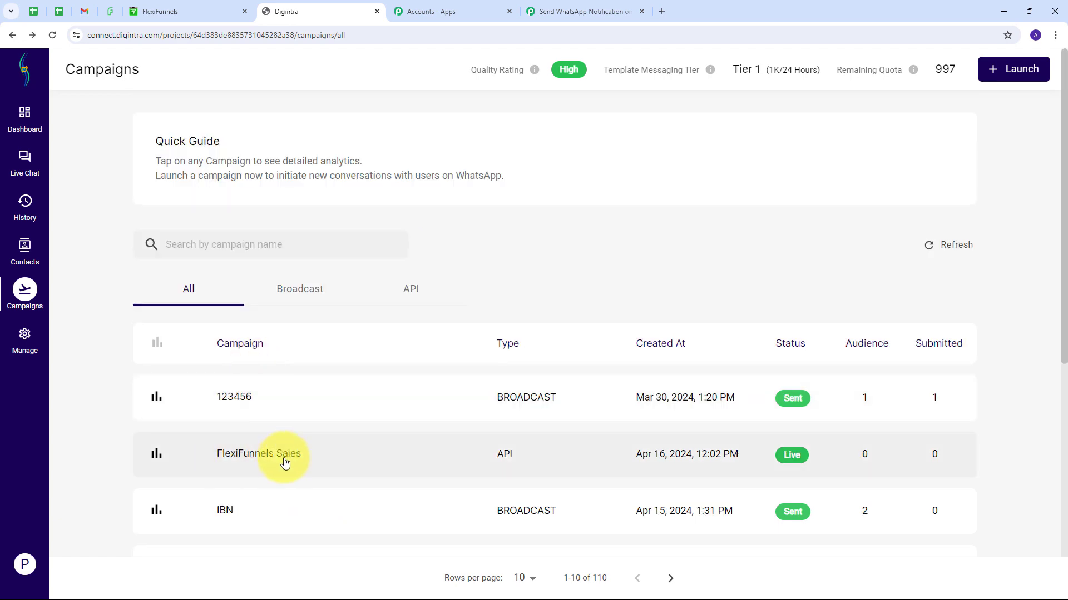
# Step: Enter 'FlexiFunnels Sales' as the Campaign Name in the Pabbly action
pyautogui.click(602, 11)
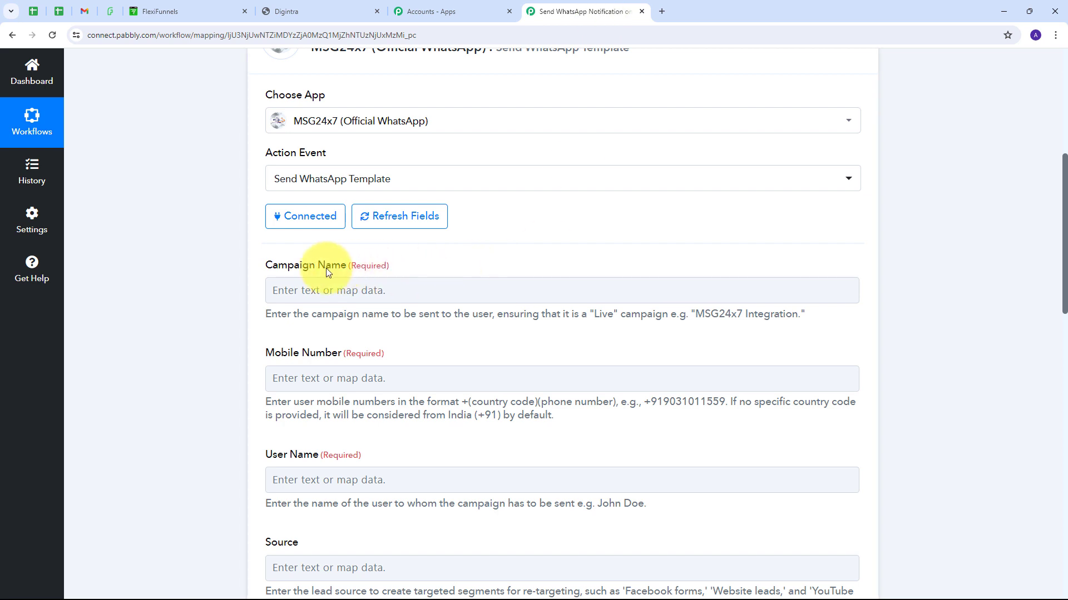
pyautogui.click(352, 290)
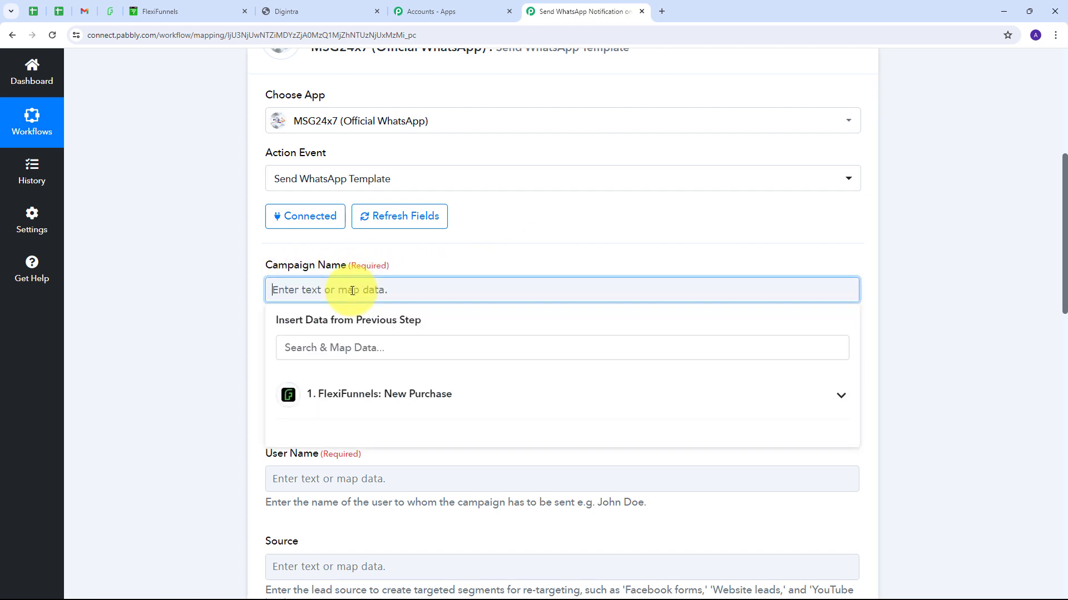
pyautogui.write('FlexiFunnels Sales Refresh')
pyautogui.click(502, 252)
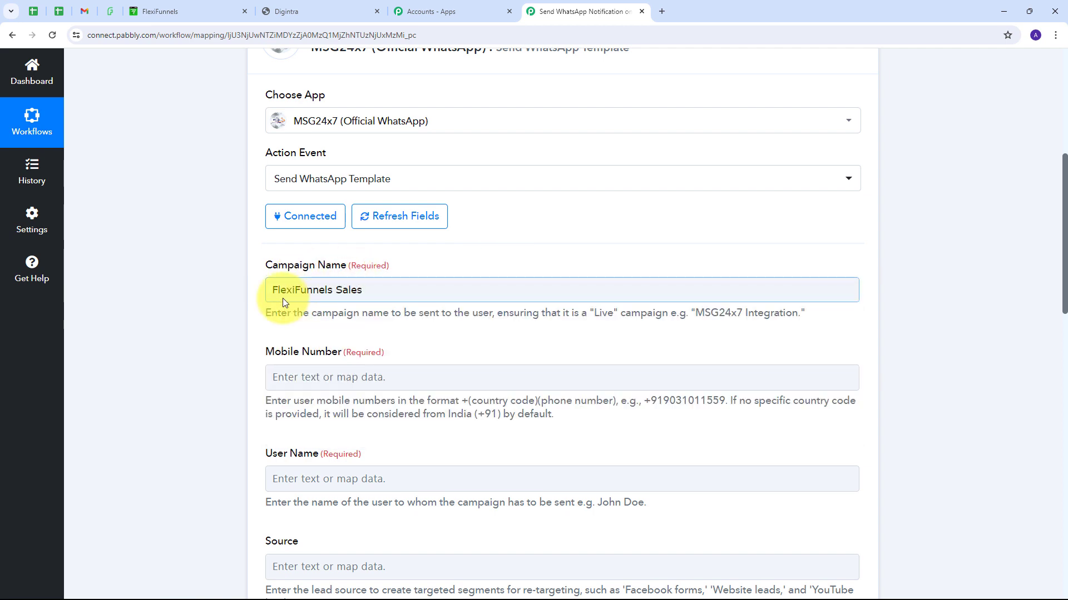
pyautogui.scroll(-2, 317, 290)
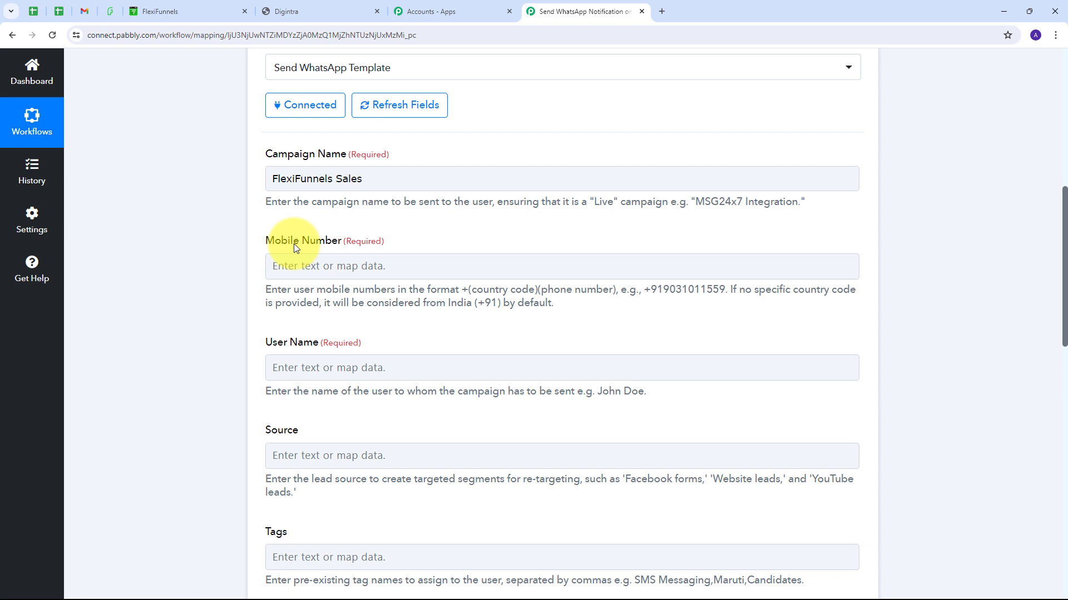
# Step: Map the New Purchase Phone field into Mobile Number
pyautogui.click(294, 268)
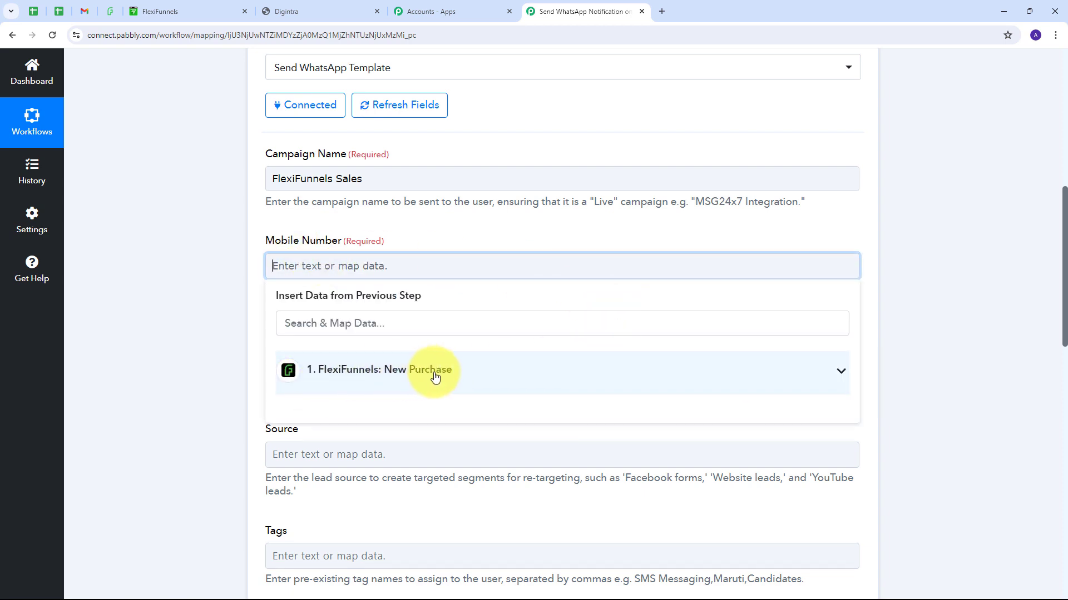
pyautogui.click(450, 381)
pyautogui.scroll(-5, 405, 361)
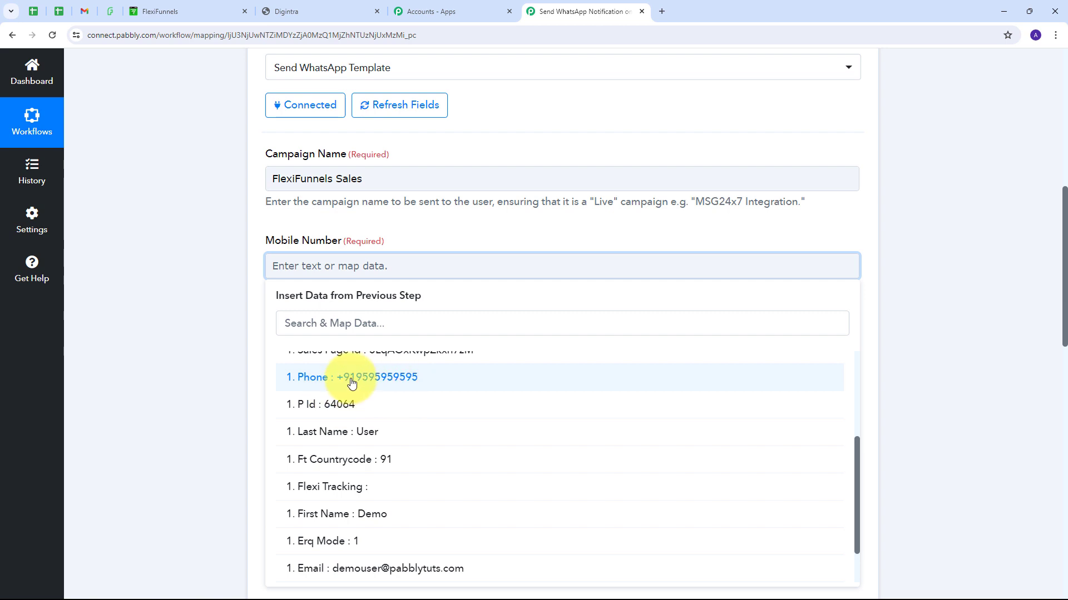
pyautogui.click(381, 384)
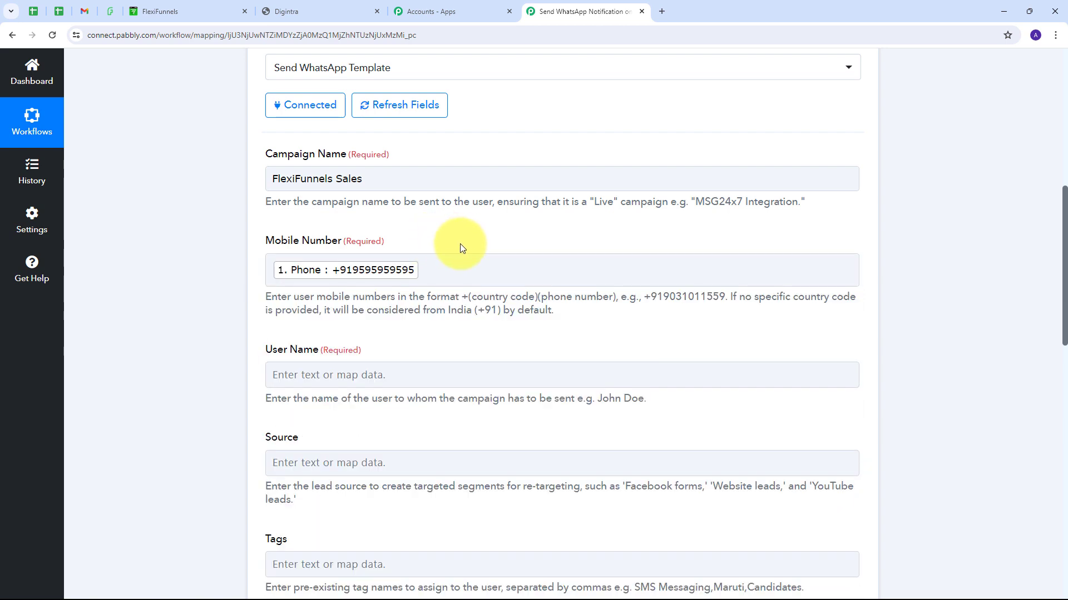
pyautogui.click(348, 271)
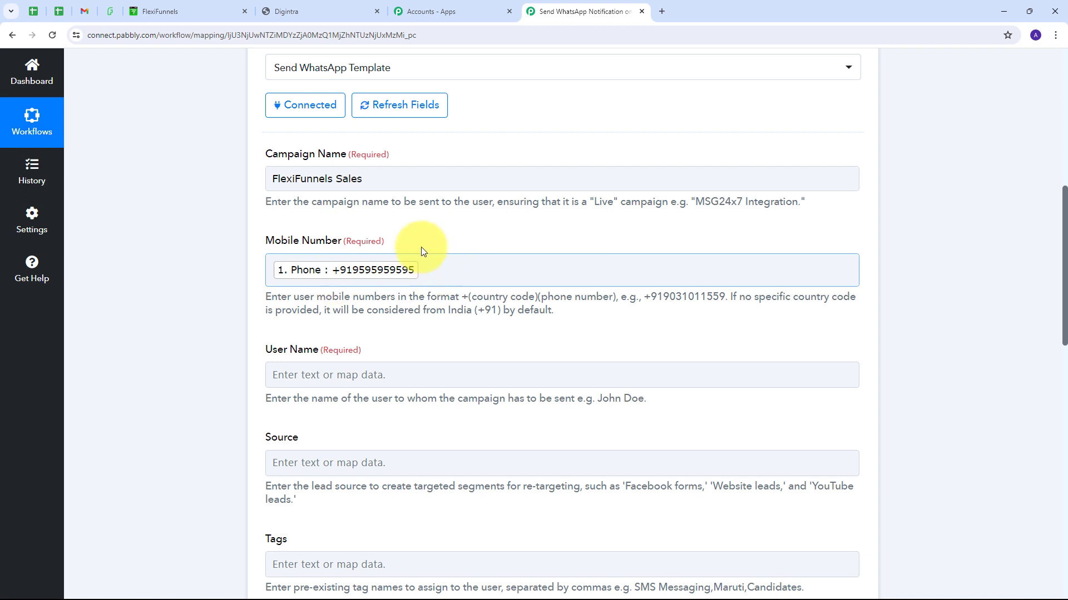
pyautogui.scroll(-2, 428, 239)
# Step: Map the buyer's First Name and Last Name into User Name
pyautogui.click(277, 261)
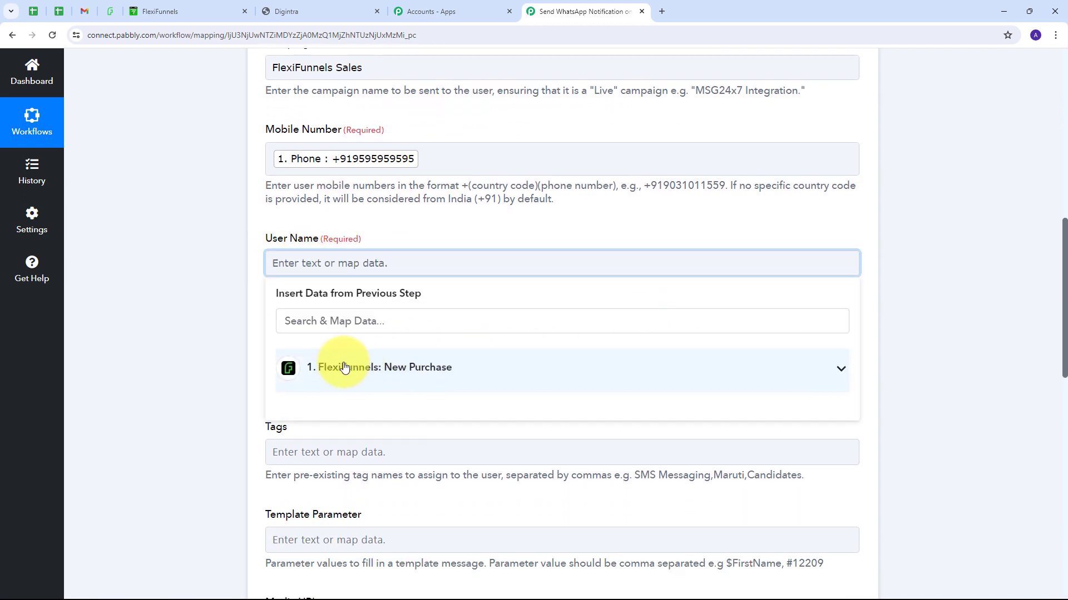
pyautogui.click(566, 378)
pyautogui.scroll(-4, 446, 412)
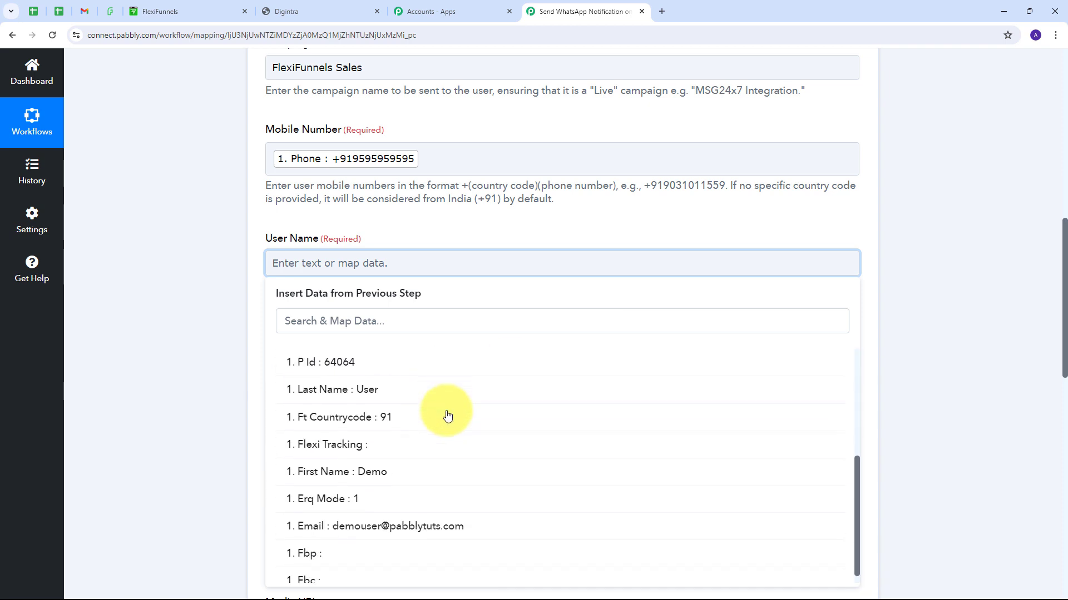
pyautogui.click(368, 461)
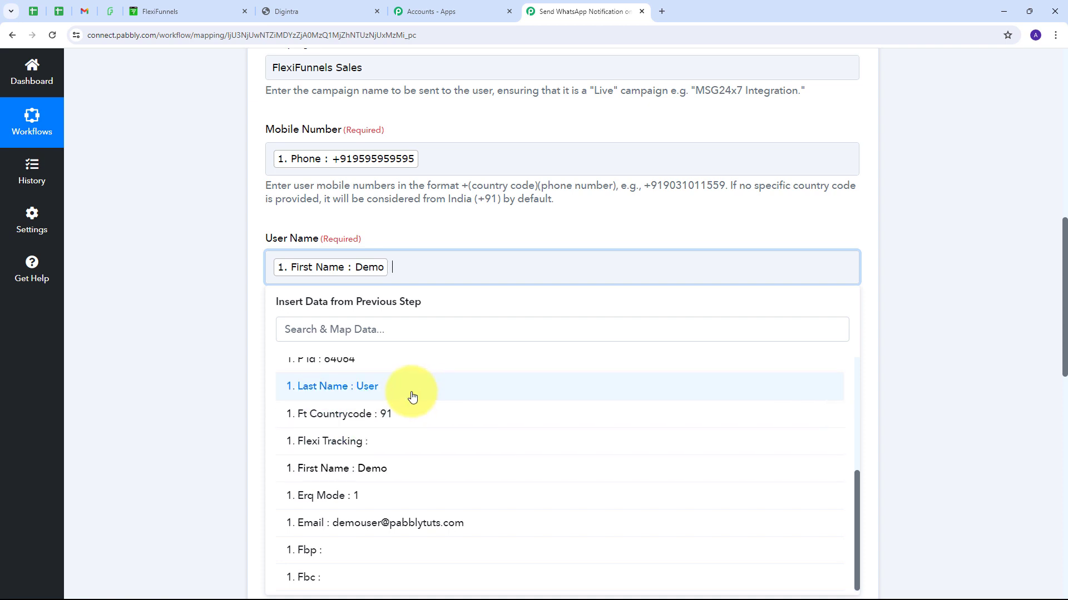
pyautogui.click(359, 390)
pyautogui.click(457, 232)
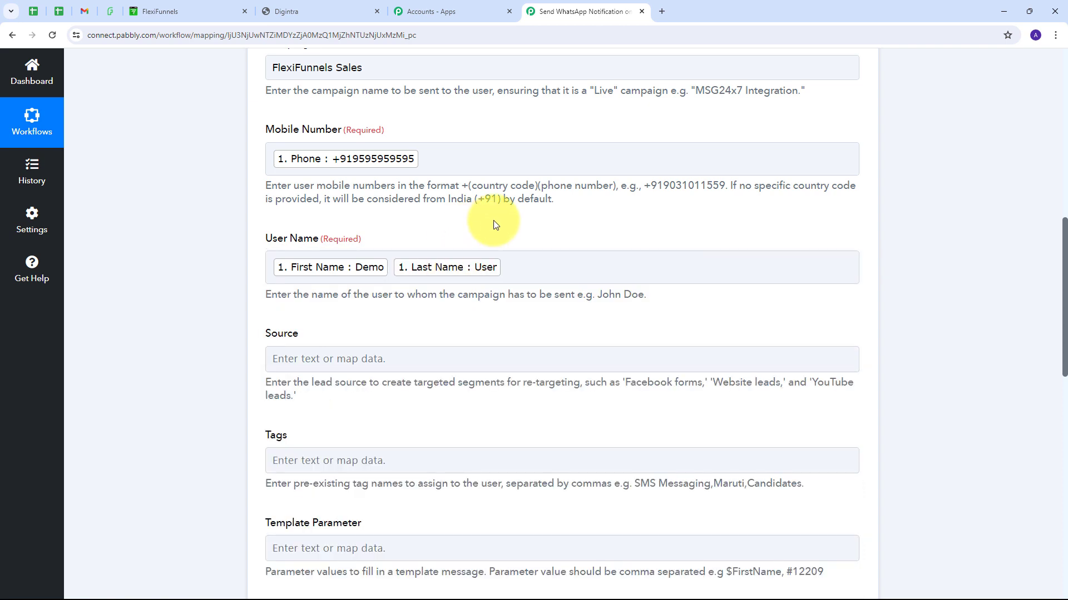
pyautogui.scroll(-2, 494, 224)
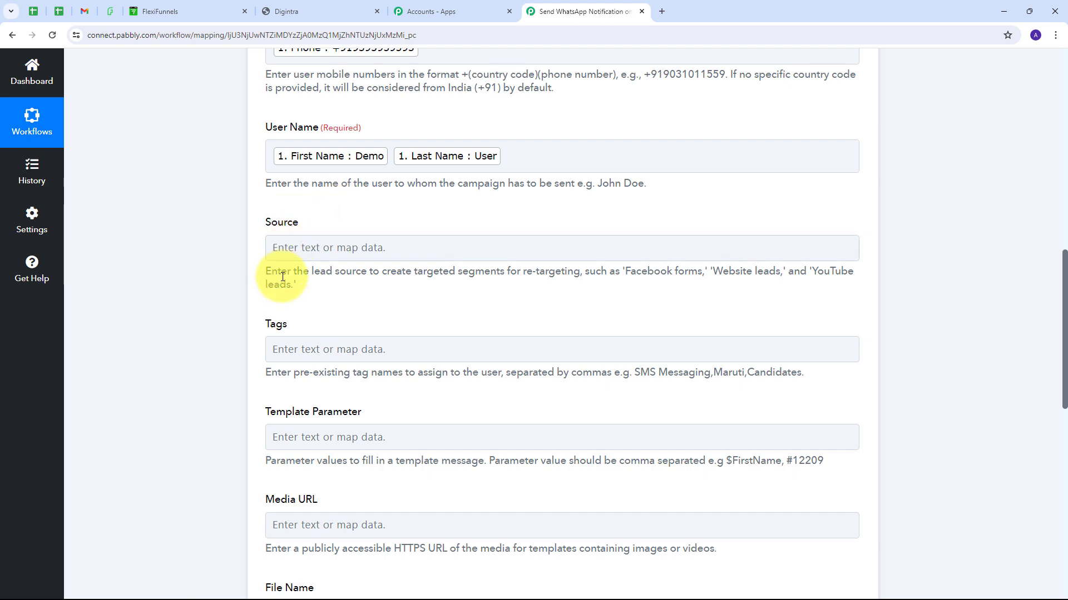
# Step: Paste 'FlexiFunnels' into Source and leave Tags blank
pyautogui.click(290, 248)
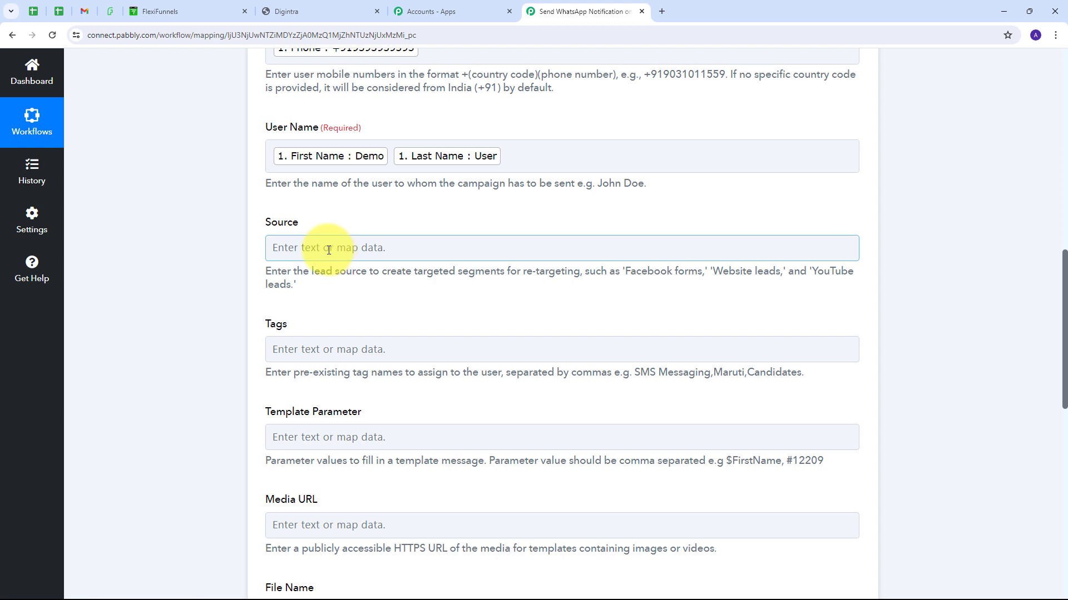
pyautogui.write("'FlexiFunnels'")
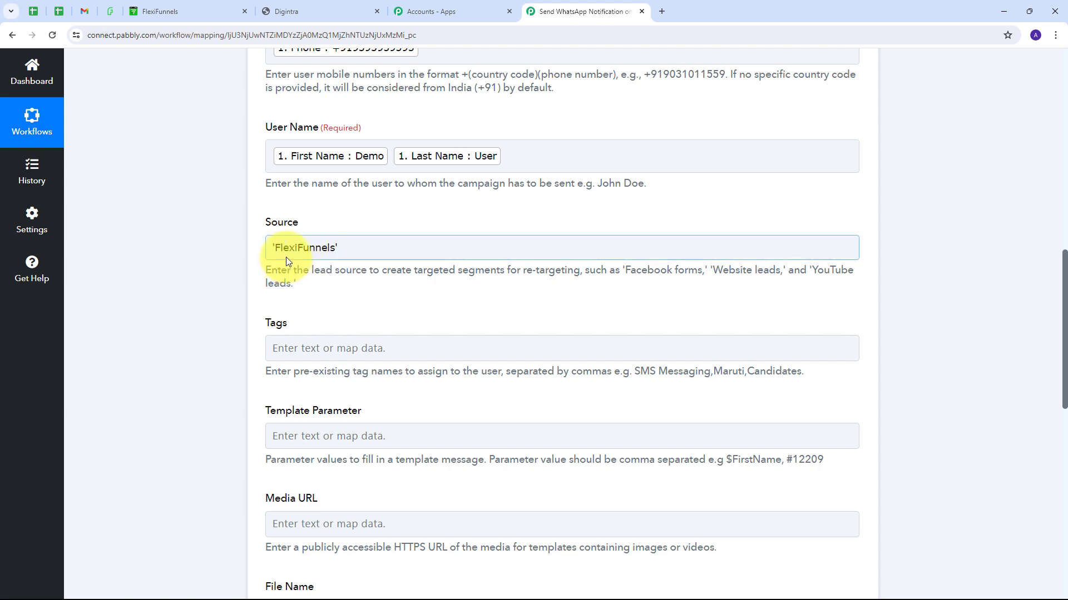
pyautogui.press('Tab')
pyautogui.scroll(-3, 383, 245)
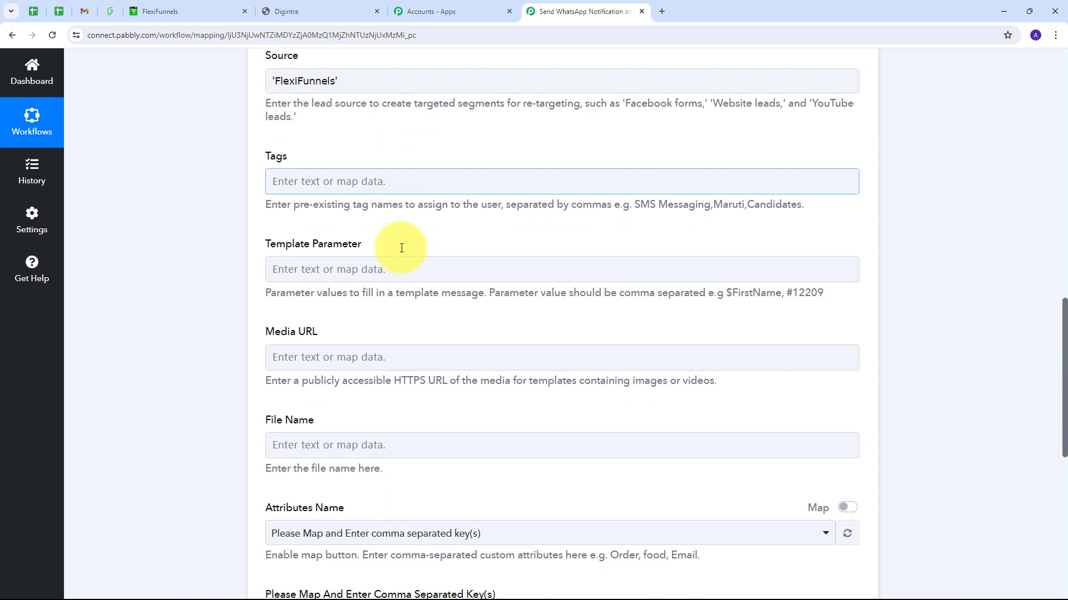
pyautogui.click(402, 247)
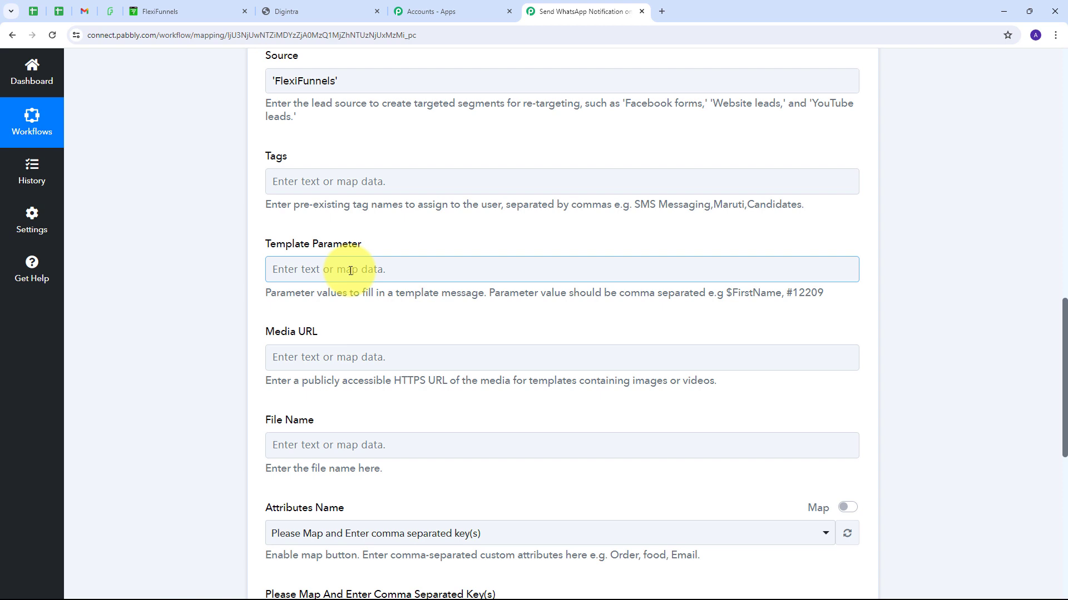
# Step: Map the New Purchase First Name and Last Name into Template Parameter
pyautogui.click(315, 269)
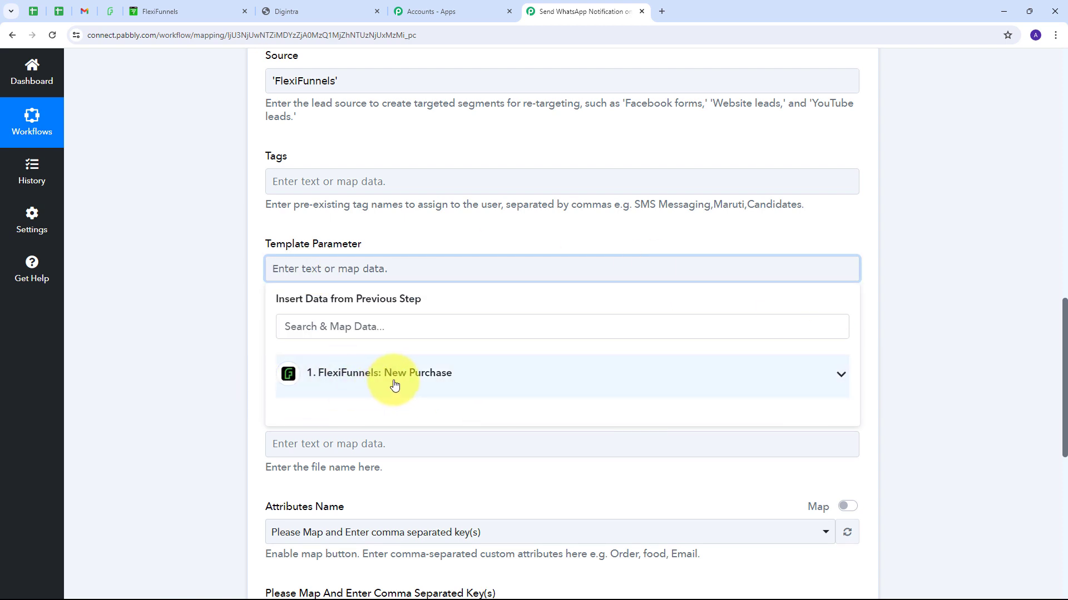
pyautogui.click(445, 384)
pyautogui.scroll(-5, 425, 450)
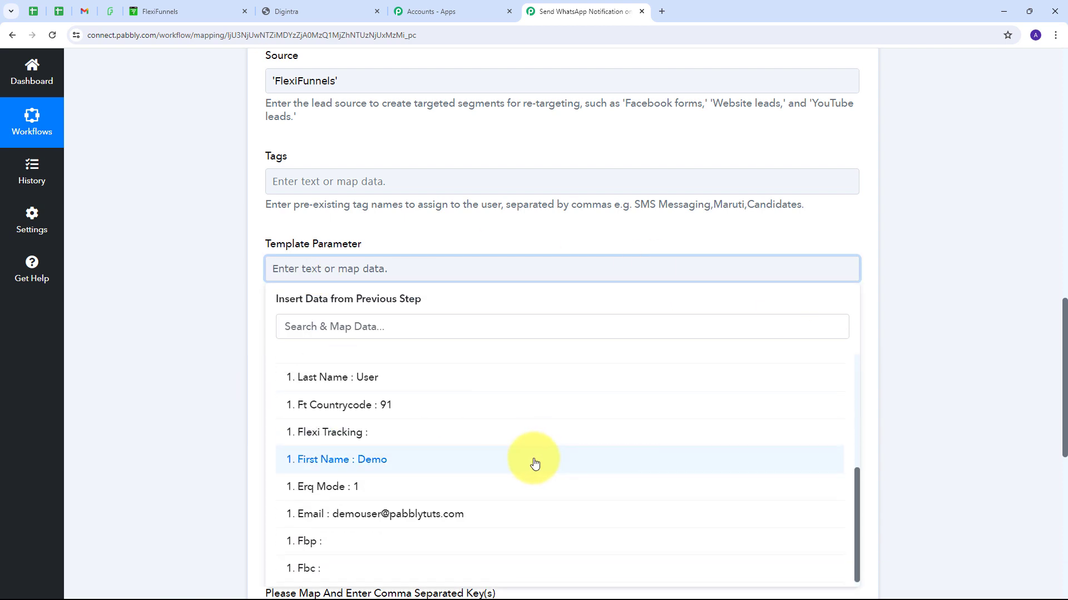
pyautogui.click(372, 460)
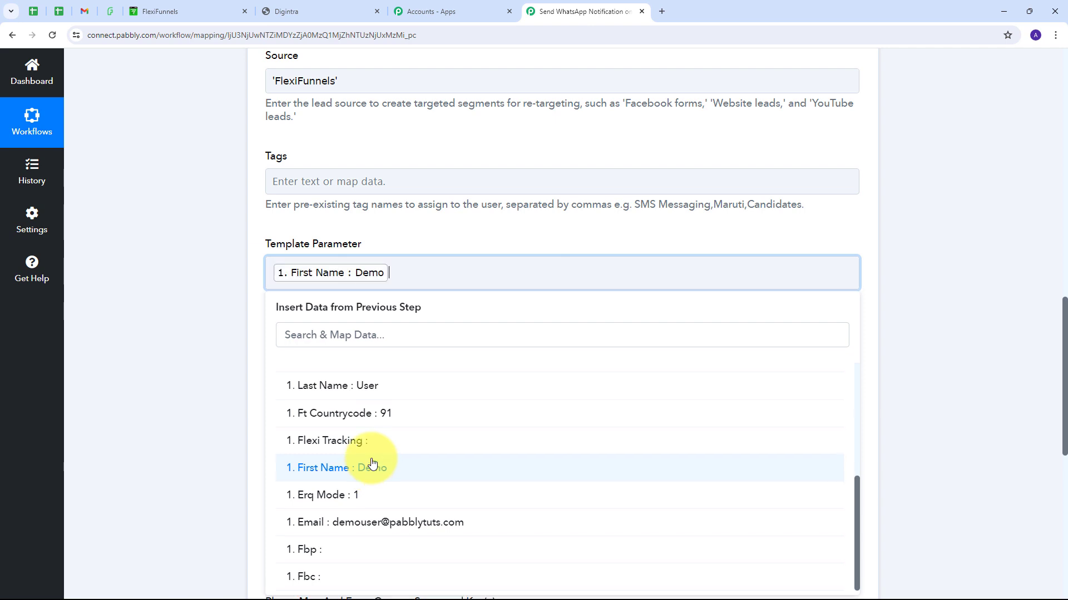
pyautogui.click(360, 390)
pyautogui.click(410, 238)
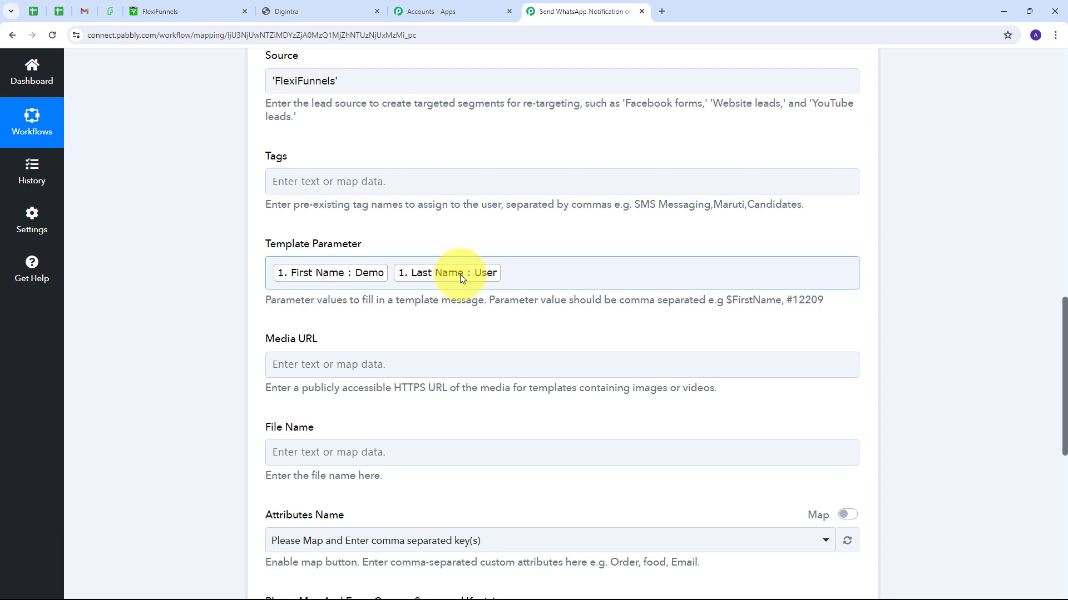
# Step: Append 'Web Camera' after the name values in Template Parameter
pyautogui.click(514, 279)
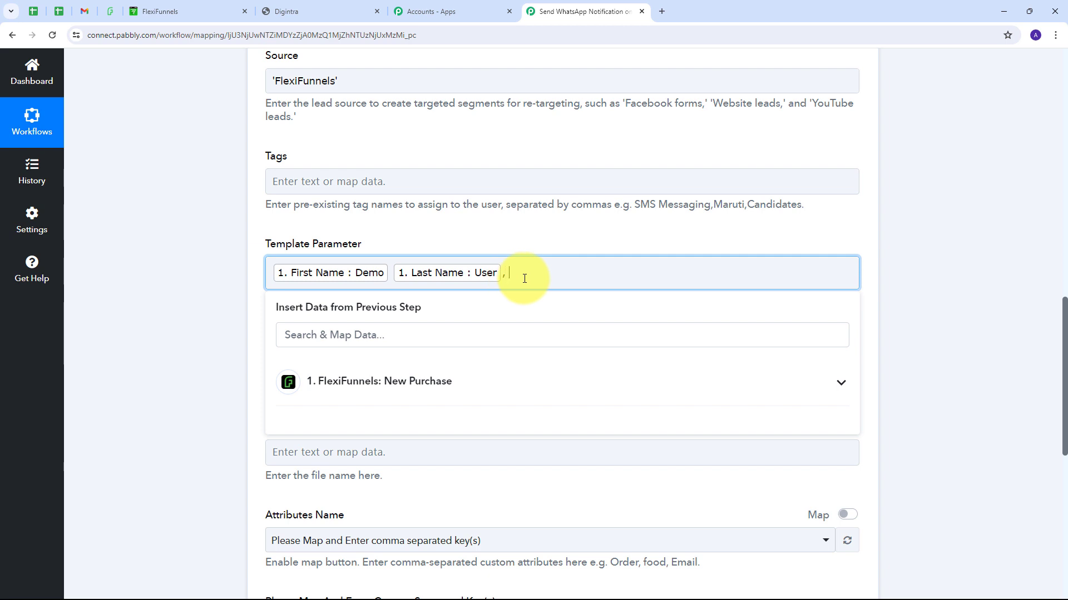
pyautogui.write('Web Camera')
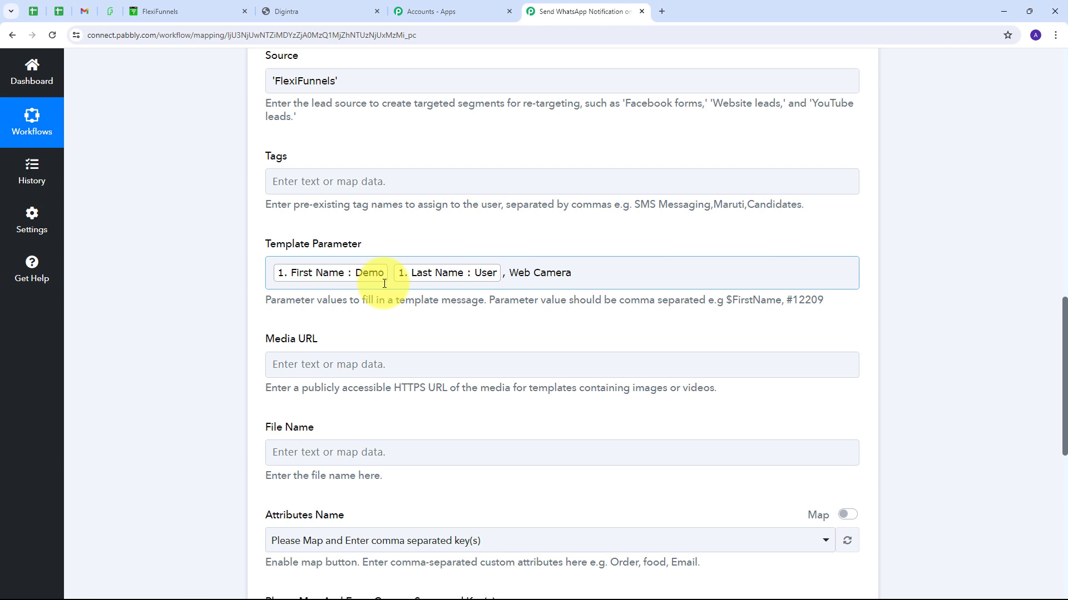
pyautogui.click(291, 328)
pyautogui.scroll(5, 406, 333)
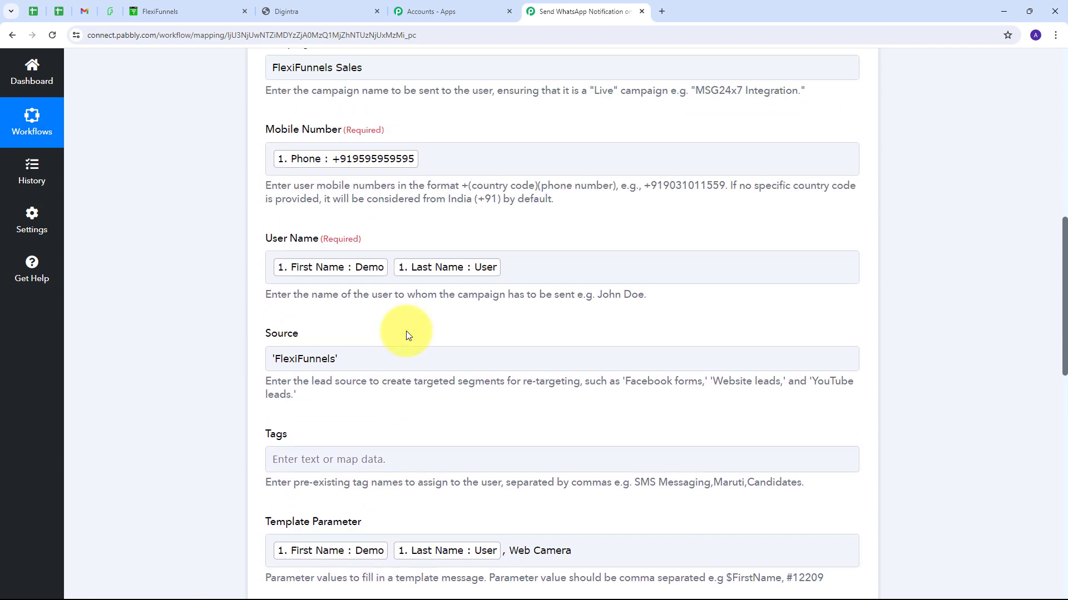
# Step: Save the action and send a test request, getting a Success true response
pyautogui.click(386, 356)
pyautogui.scroll(-2, 366, 354)
pyautogui.scroll(-1, 366, 353)
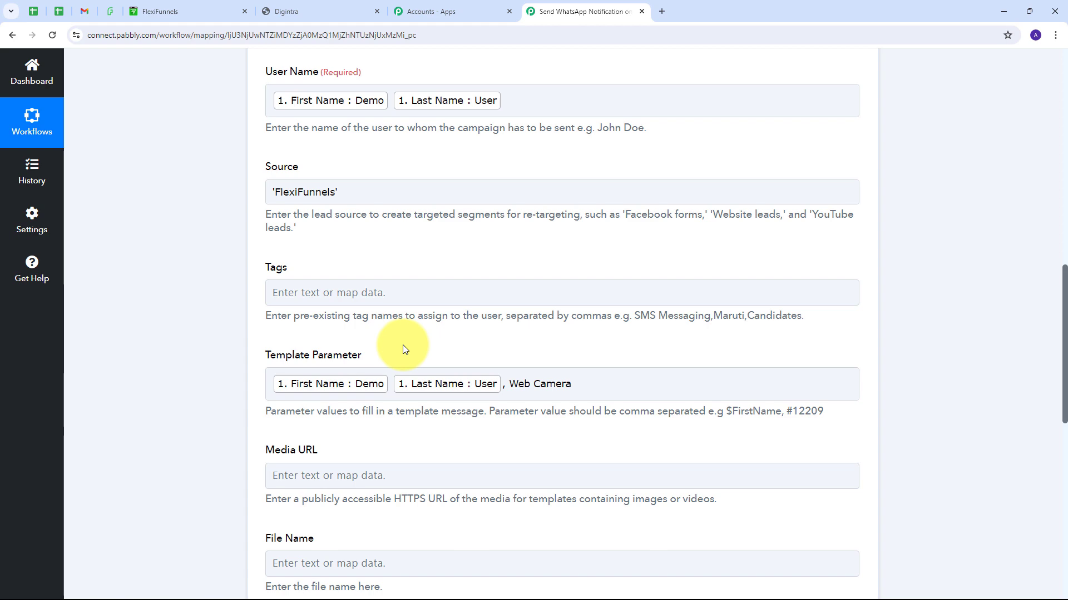
pyautogui.scroll(-2, 498, 316)
pyautogui.scroll(-6, 496, 314)
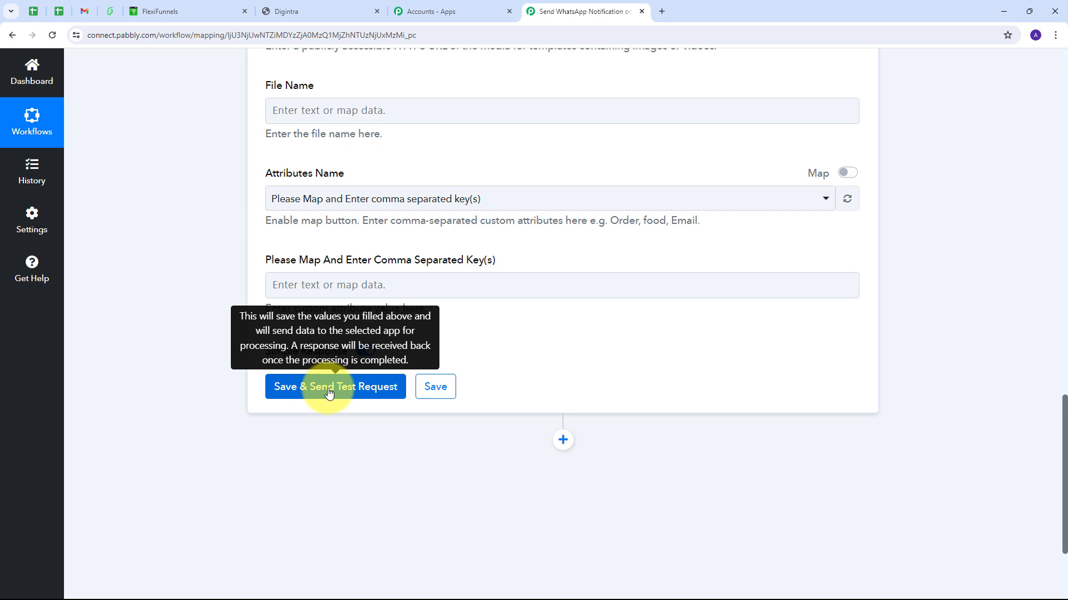
pyautogui.click(328, 392)
pyautogui.scroll(-1, 696, 353)
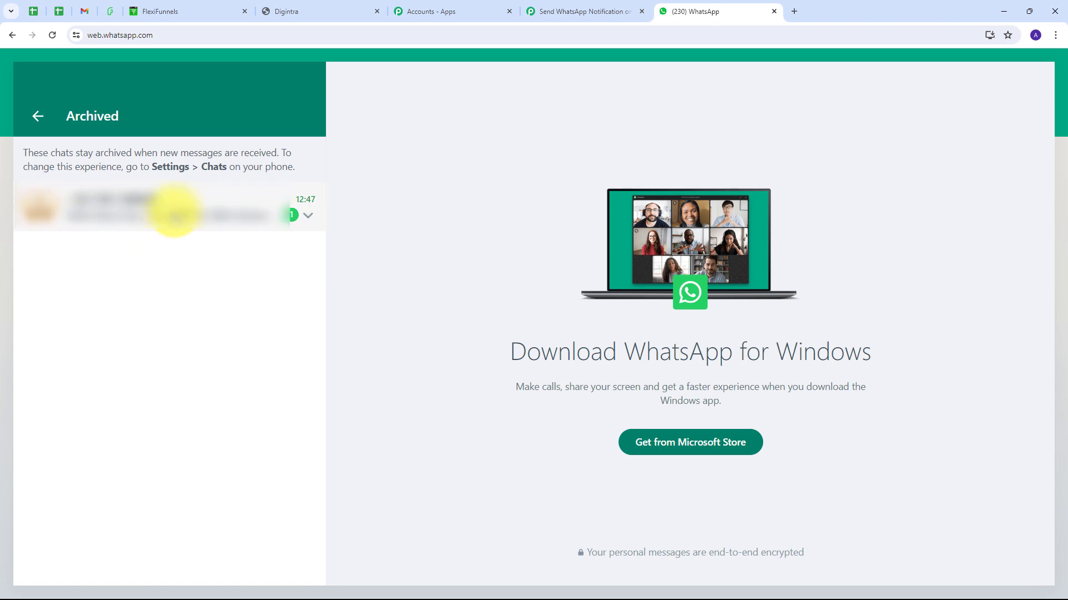
# Step: Read the Web Camera order confirmation in the archived chat, then go to the FlexiFunnels webcam page
pyautogui.click(174, 213)
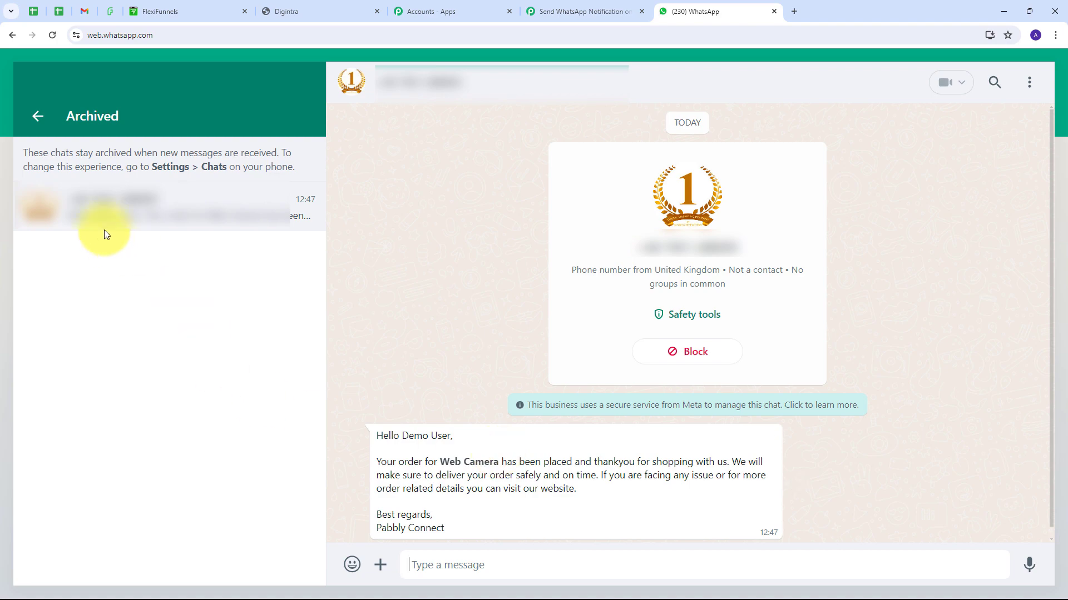
pyautogui.click(111, 11)
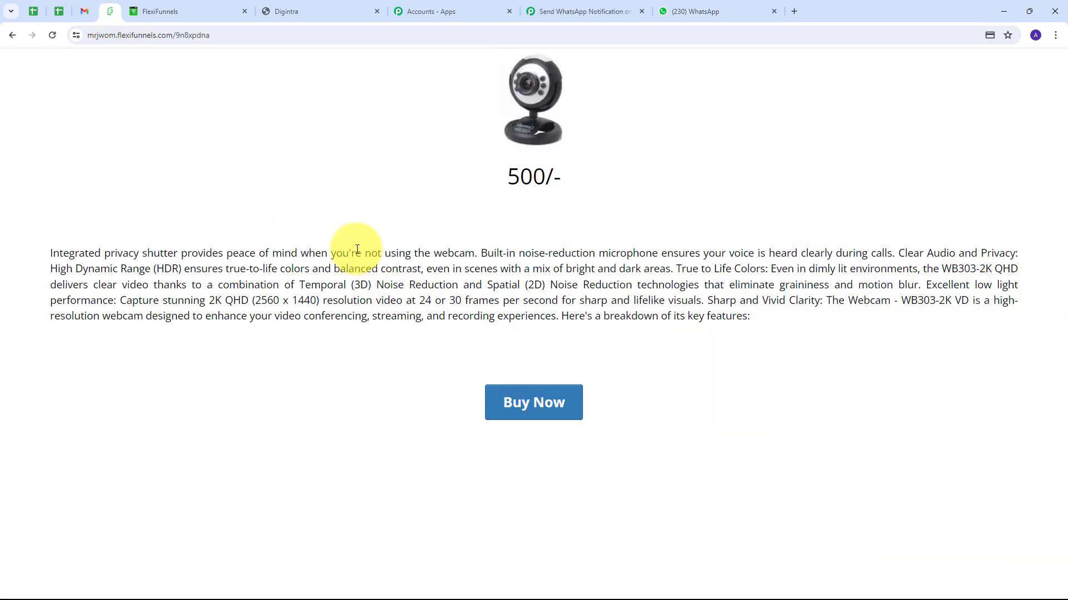
# Step: Start a Web Camera purchase and fill in the buyer's first name, last name, e-mail and phone
pyautogui.click(539, 411)
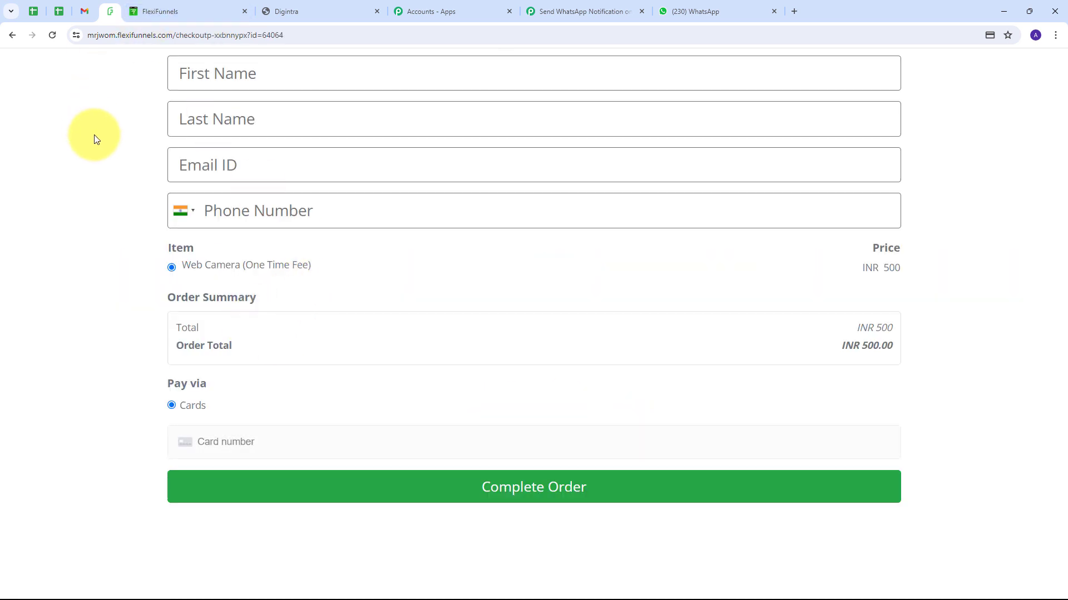
pyautogui.click(219, 71)
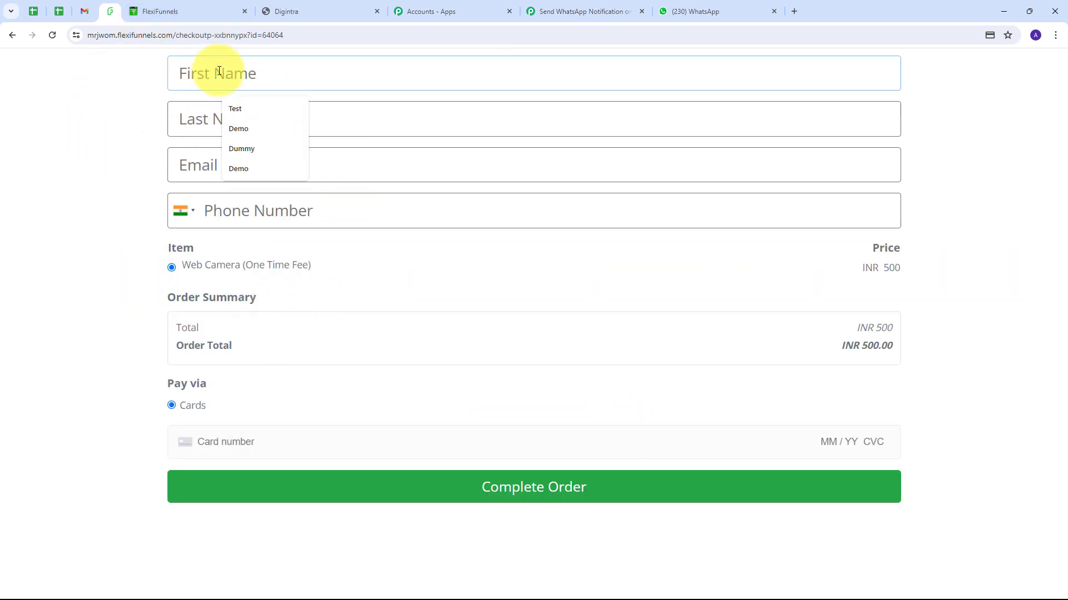
pyautogui.click(234, 108)
pyautogui.click(223, 122)
pyautogui.write('User')
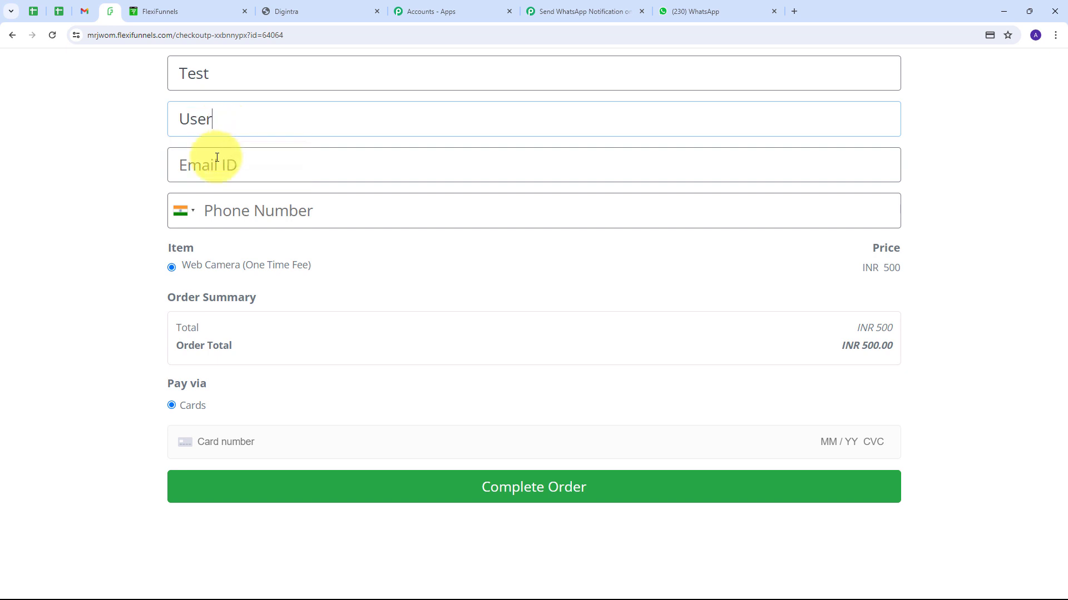
pyautogui.click(217, 158)
pyautogui.click(214, 200)
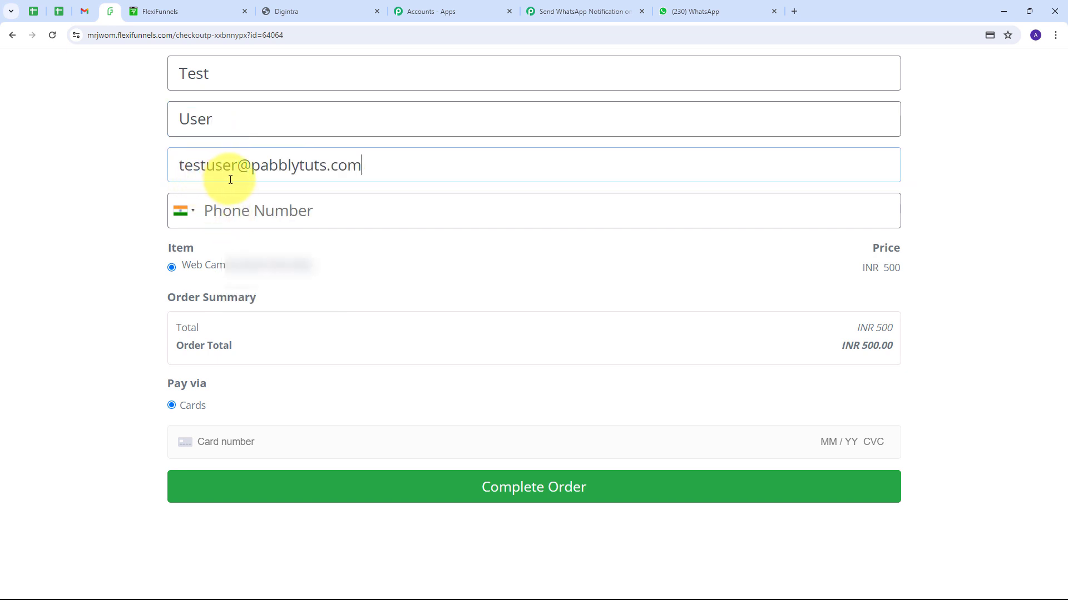
pyautogui.click(271, 204)
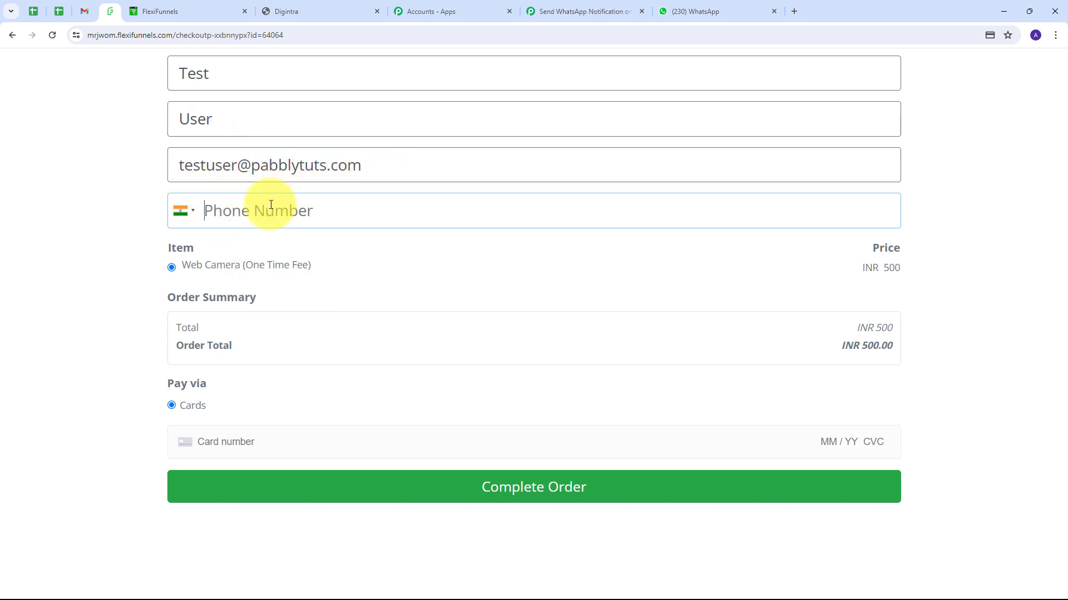
pyautogui.write('9595959595')
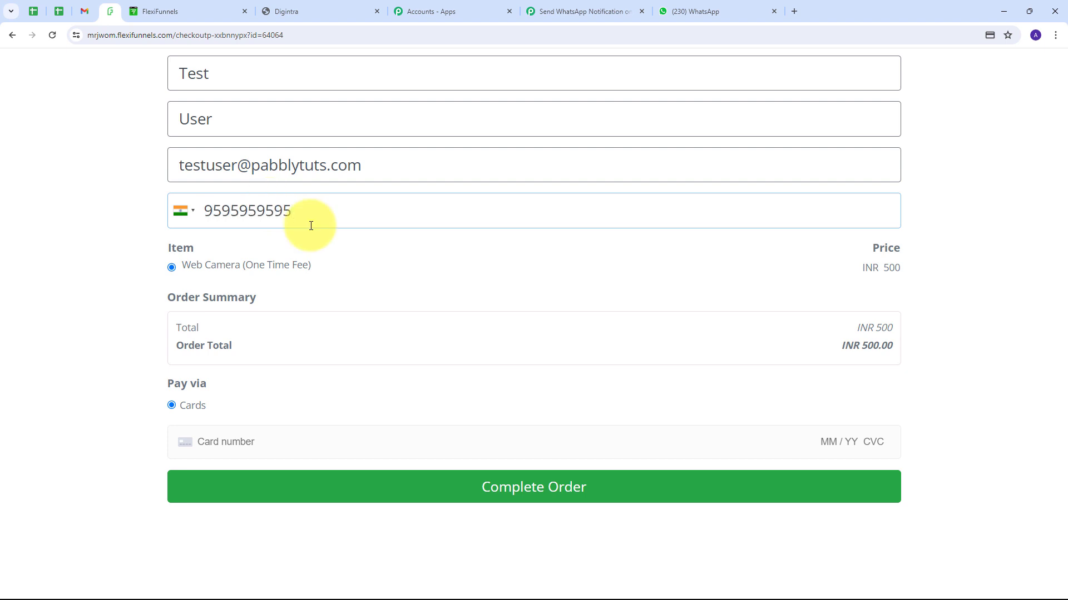
# Step: Enter the test card details and complete the INR 500 order
pyautogui.click(229, 441)
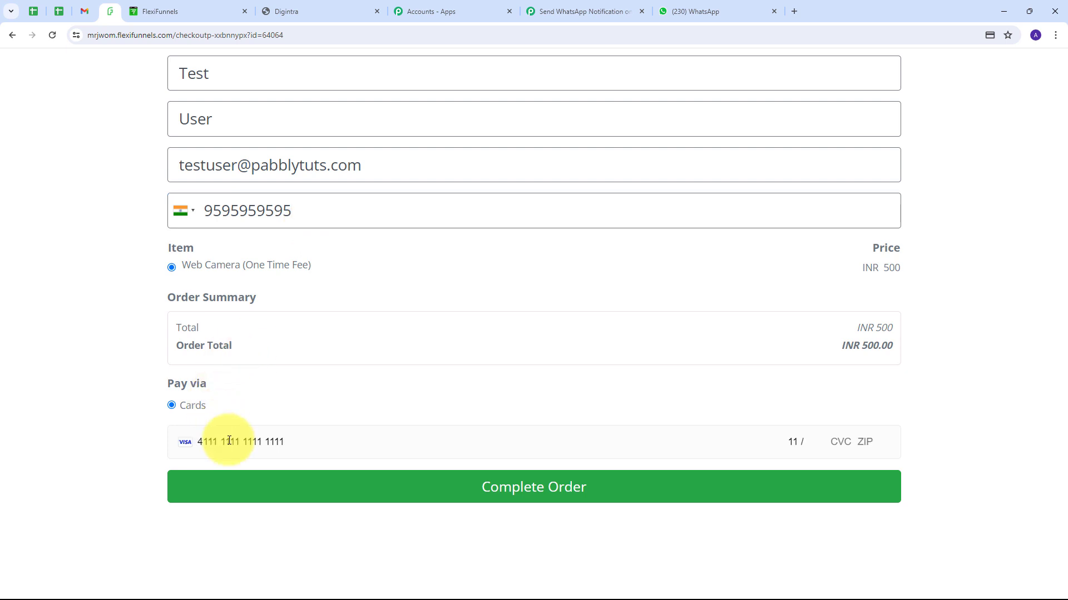
pyautogui.write('26 123 12333')
pyautogui.click(528, 488)
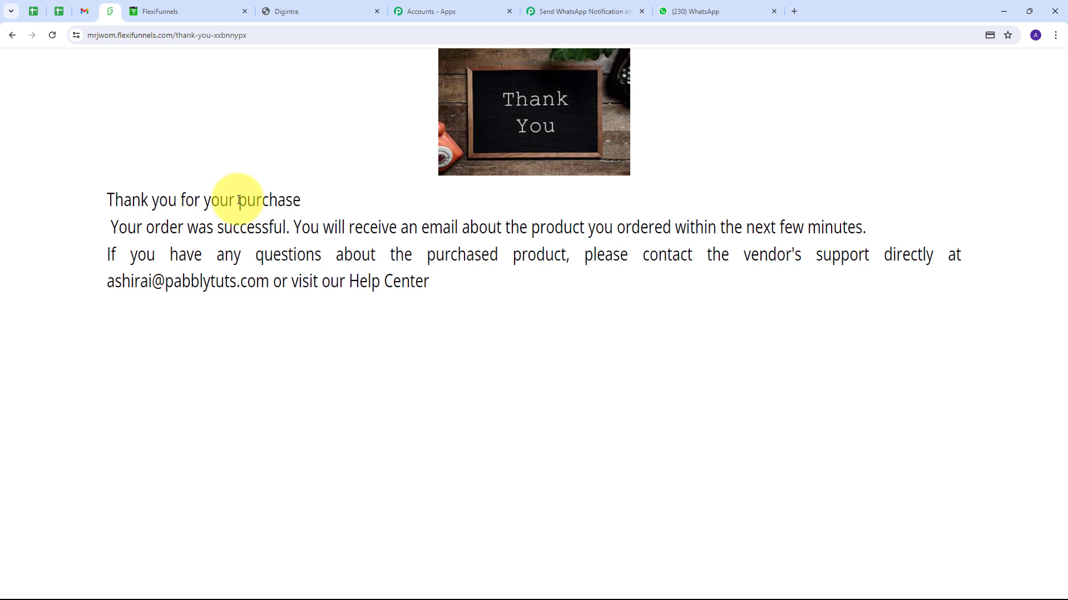
# Step: Confirm the second Web Camera order message arrived in WhatsApp at 12:51, then return to Pabbly
pyautogui.click(696, 10)
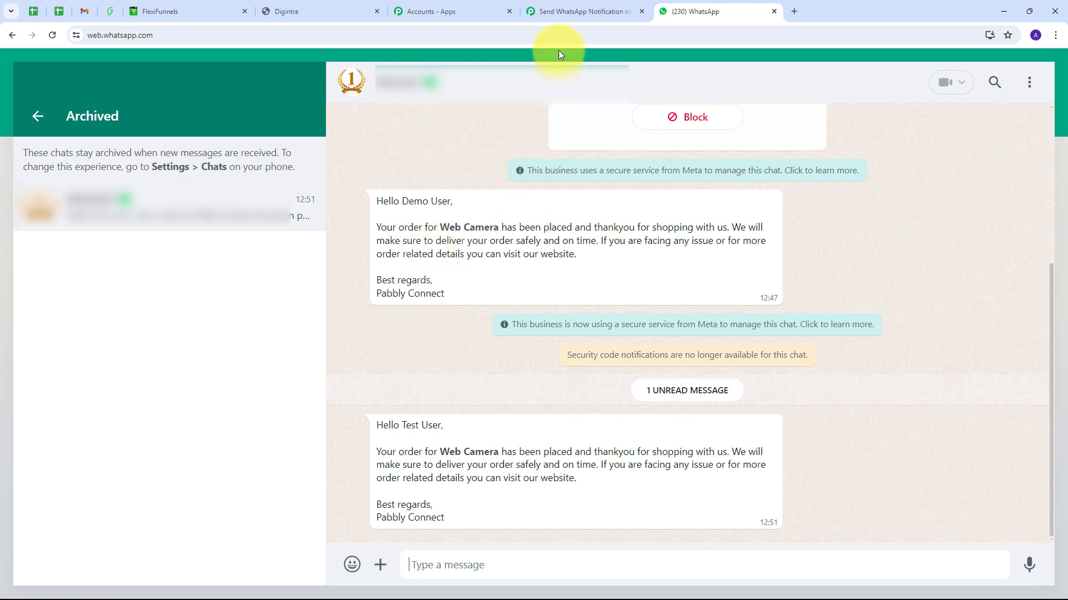
pyautogui.click(572, 12)
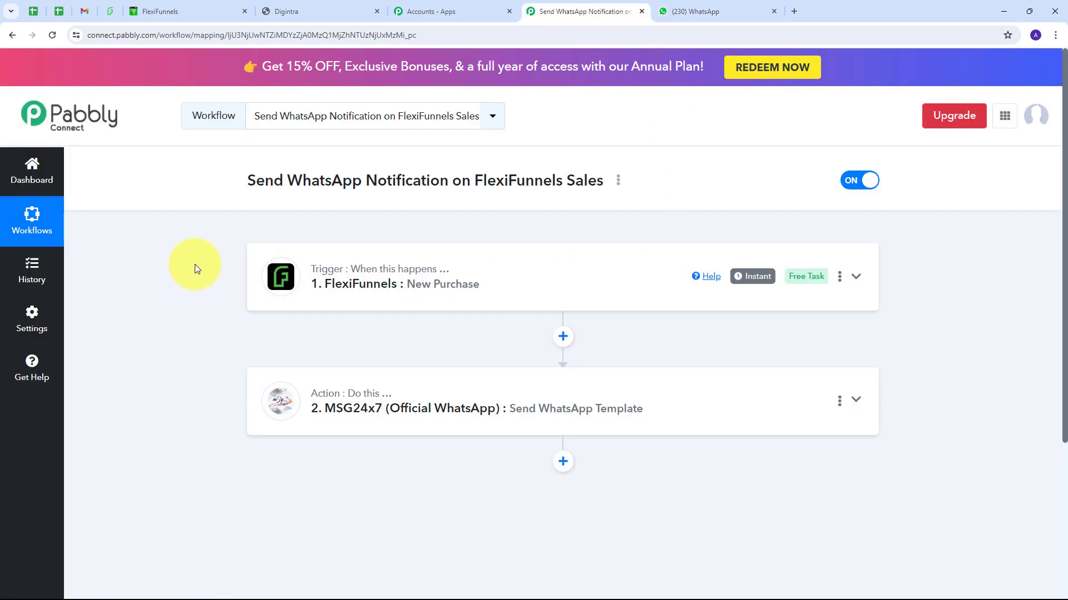
pyautogui.scroll(-1, 192, 275)
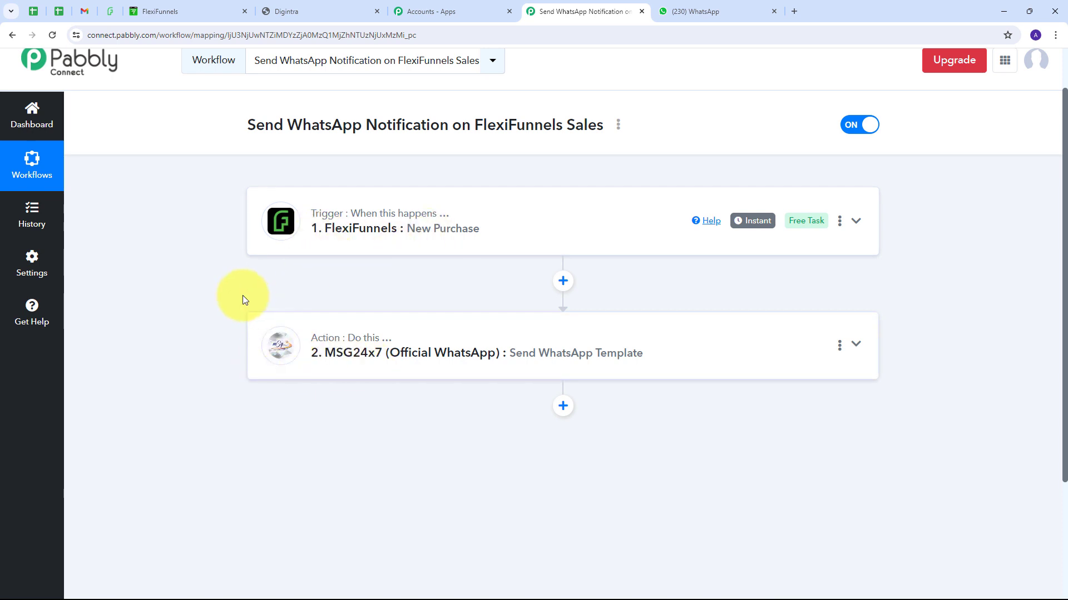
pyautogui.scroll(1, 243, 296)
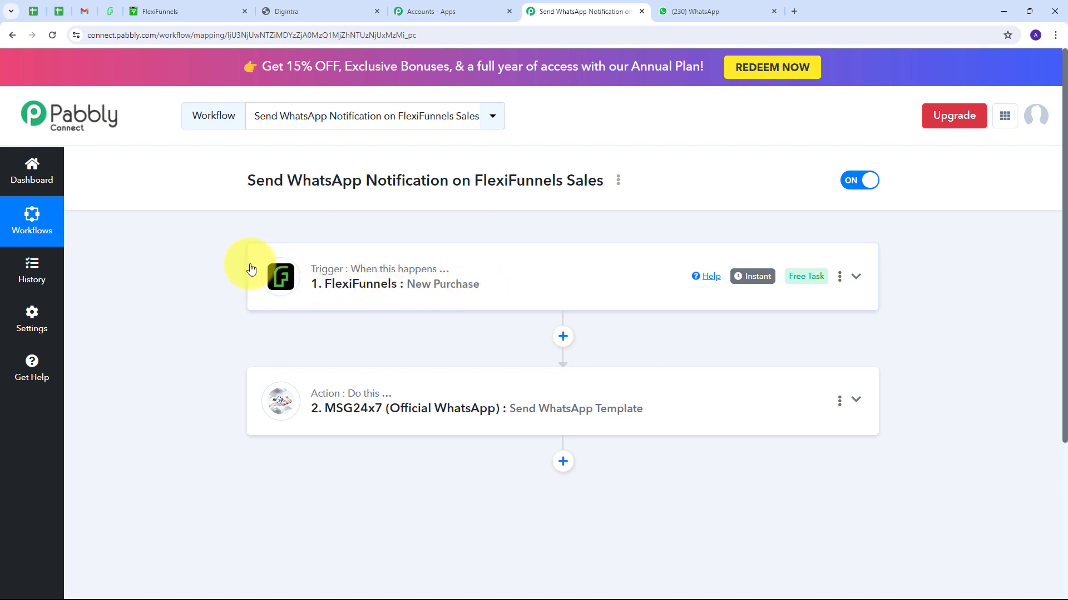
pyautogui.scroll(-1, 228, 271)
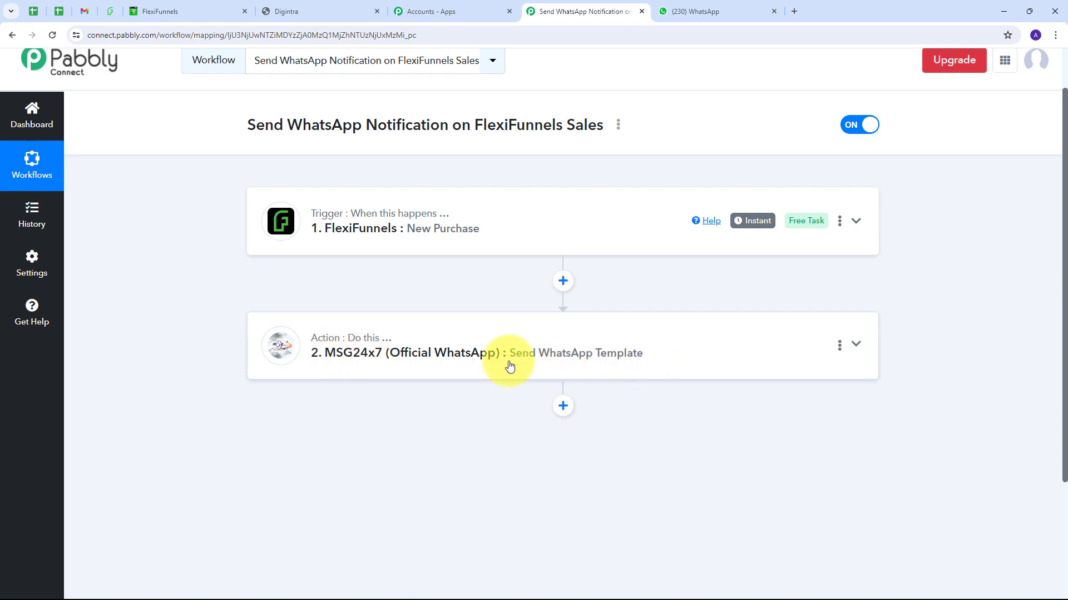
pyautogui.scroll(1, 192, 314)
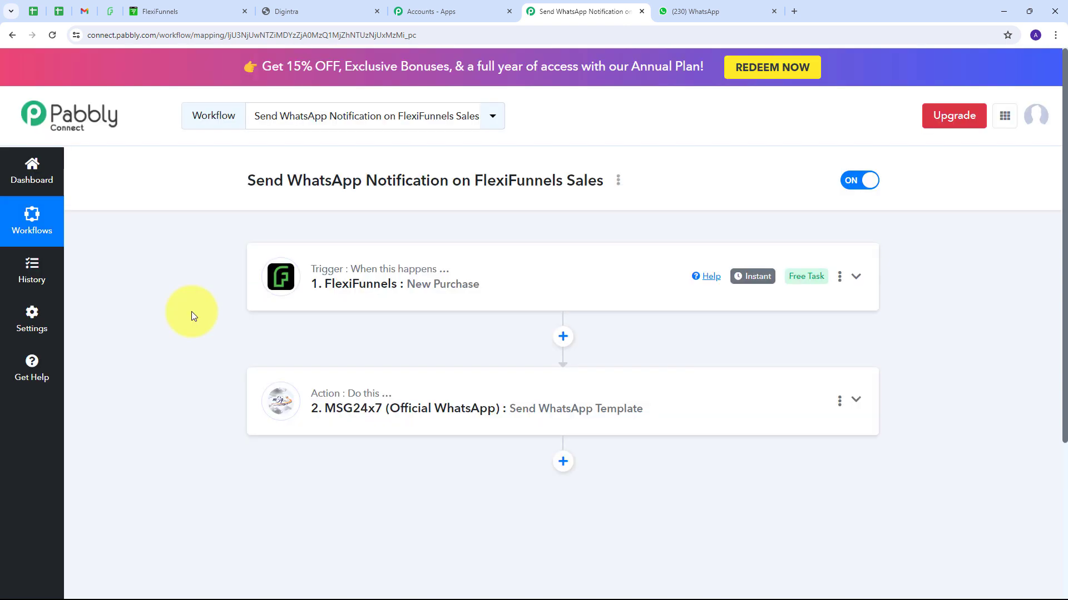